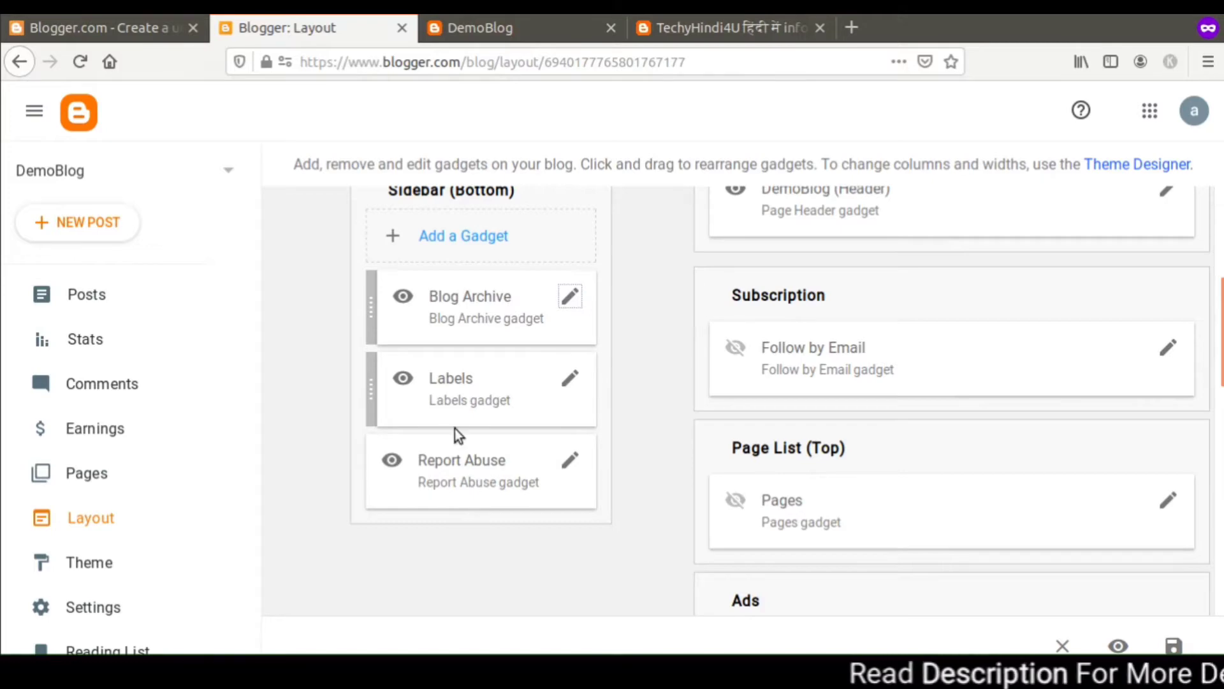
Check the sidebar on the live DemoBlog page, close it, and return to the blog's layout.
scroll(786, 401, "up", 3)
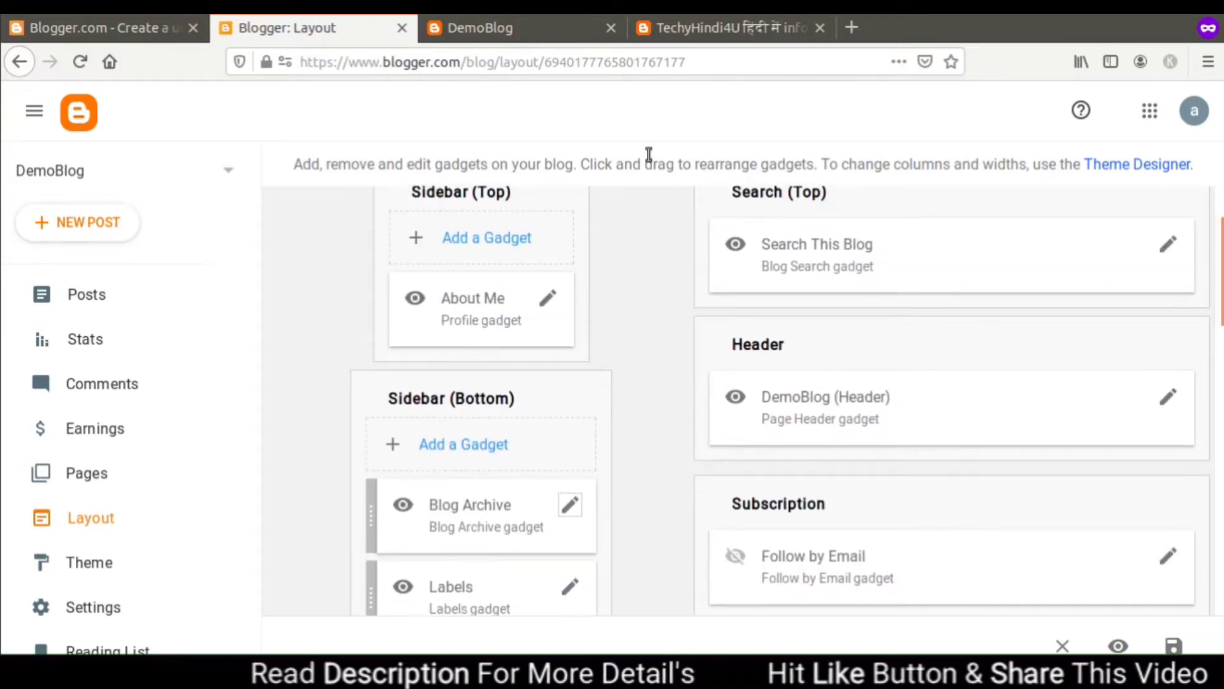
left_click(518, 25)
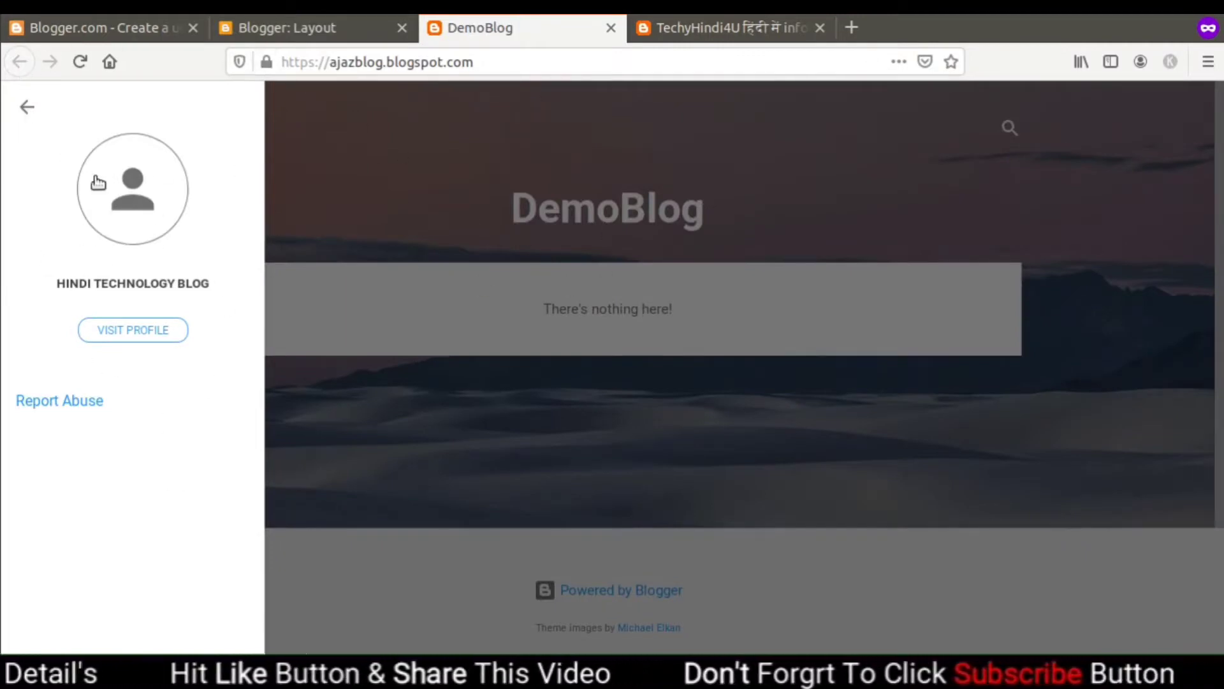
left_click(27, 110)
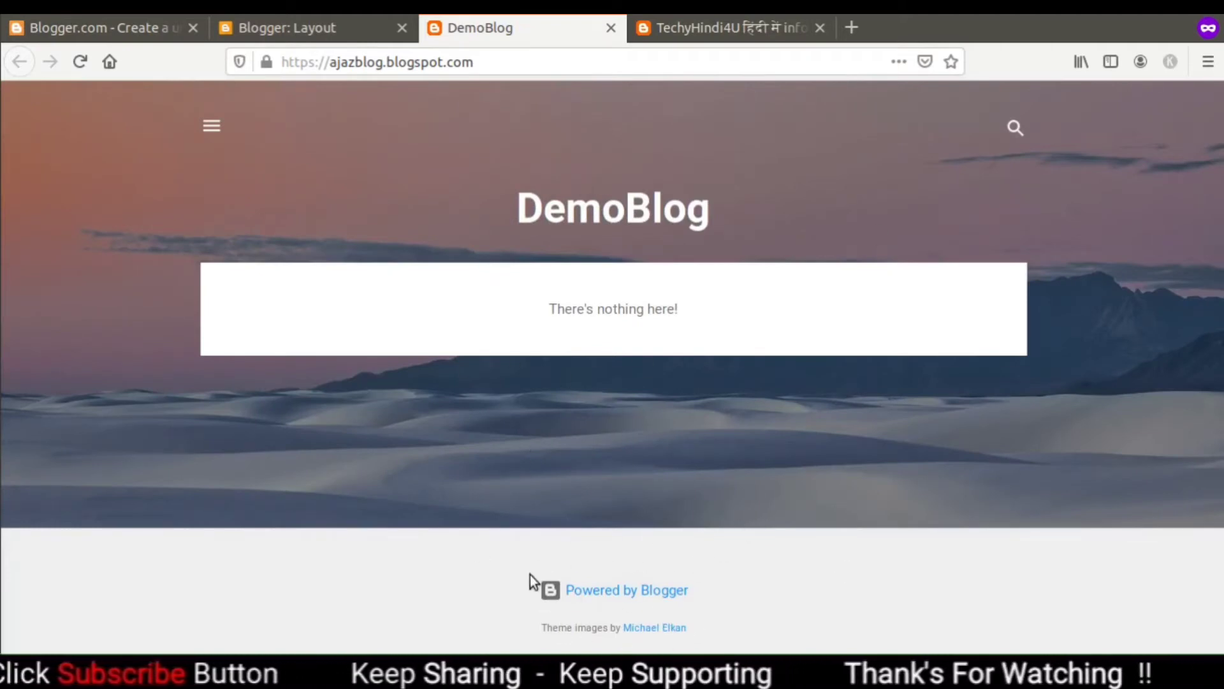
left_click(318, 27)
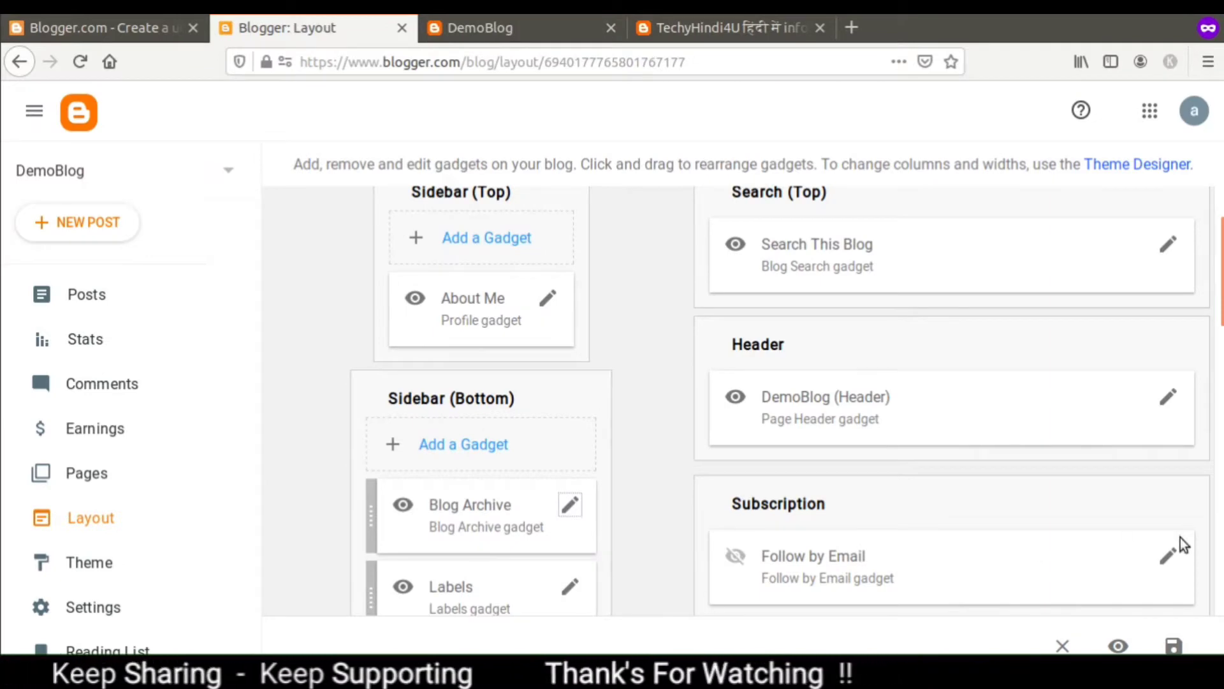
Make the Follow by Email gadget in the Subscription section visible and save its configuration.
scroll(786, 400, "down", 4)
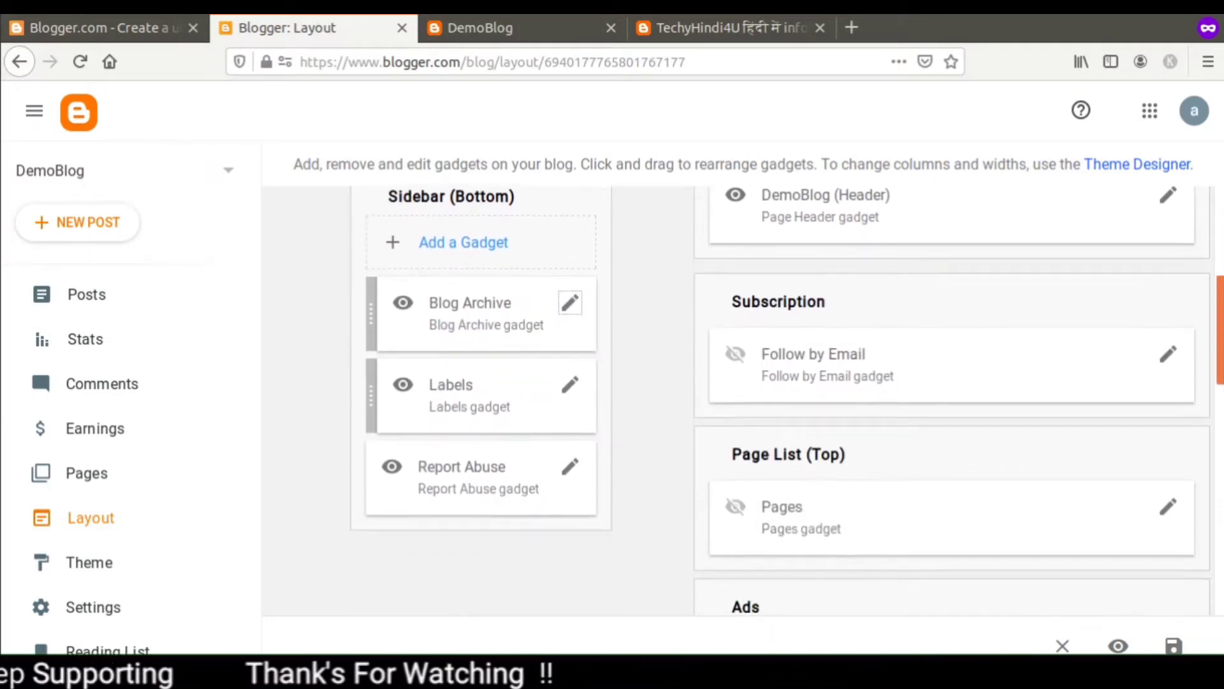
scroll(913, 470, "up", 4)
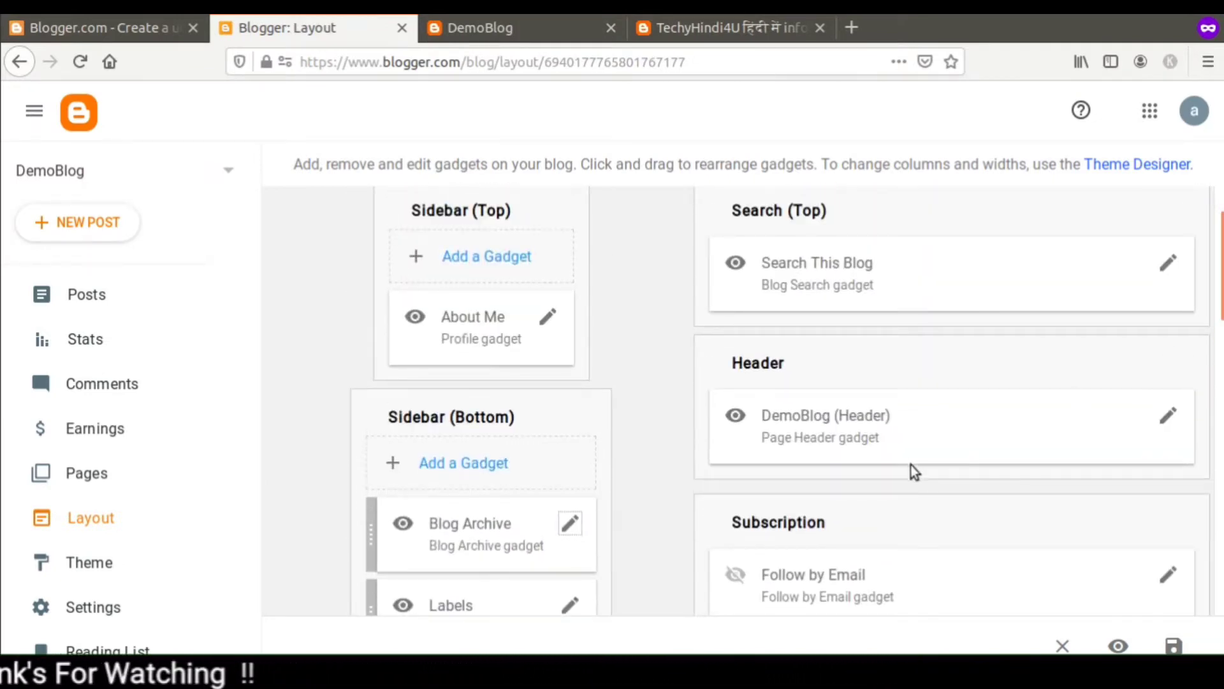
left_click_drag(1220, 285, 1219, 369)
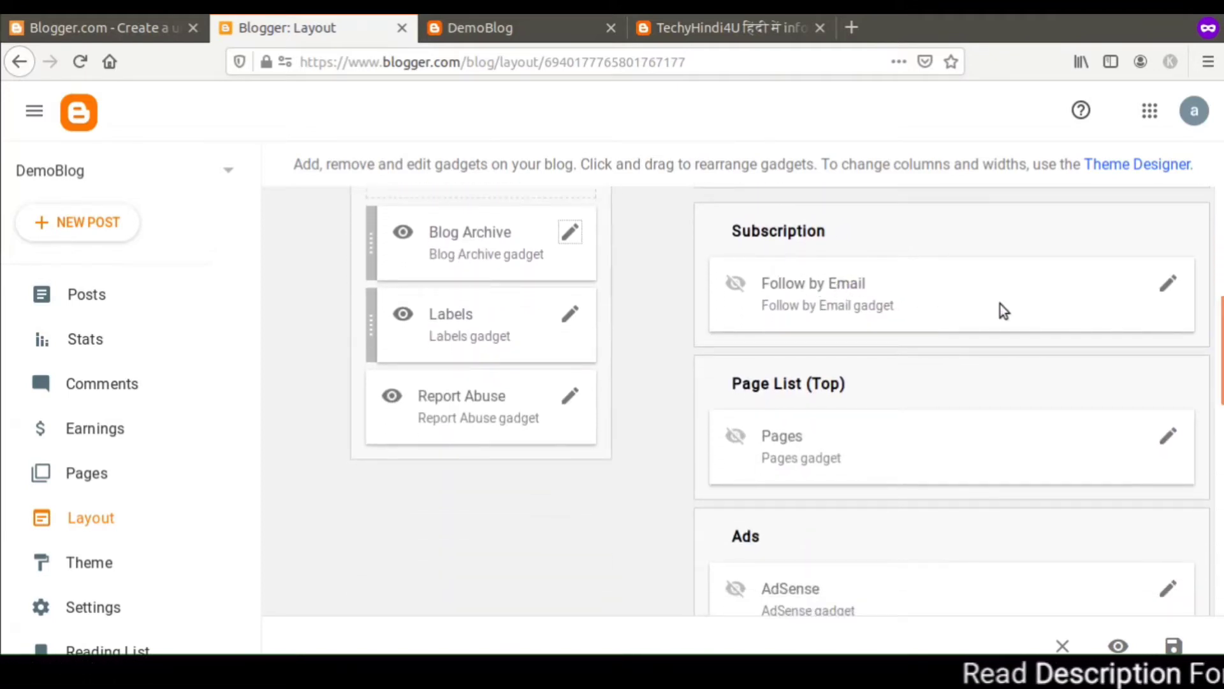
left_click(1162, 288)
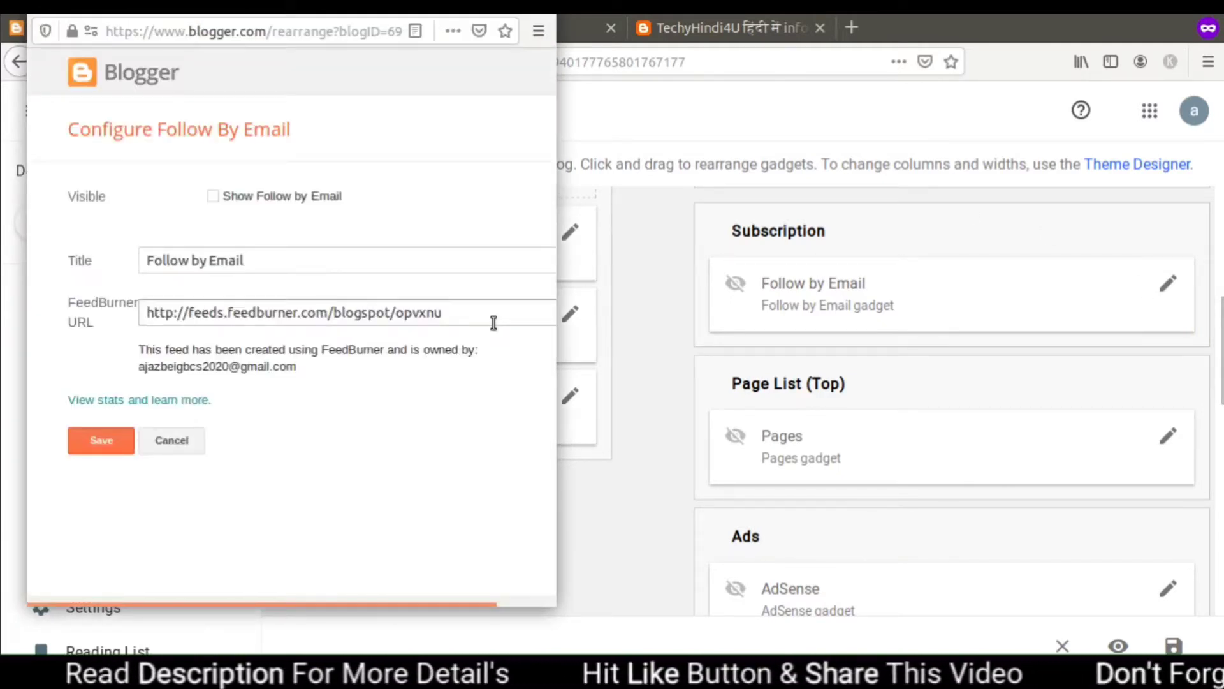
left_click(217, 196)
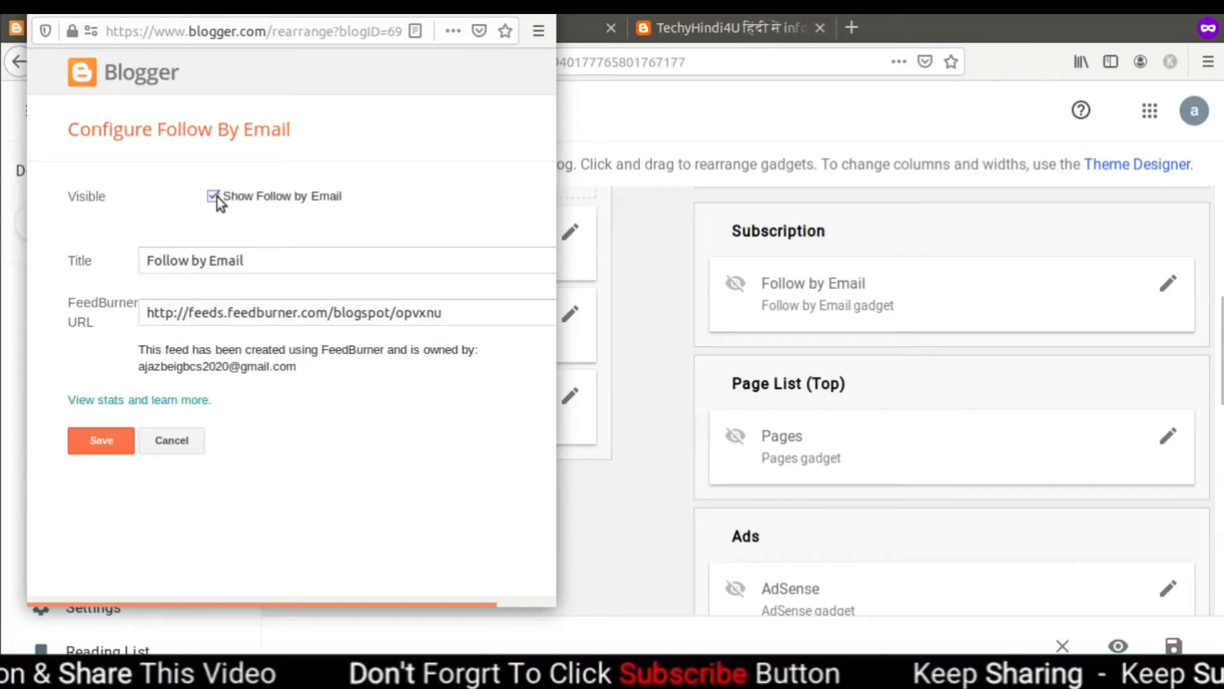
left_click(95, 440)
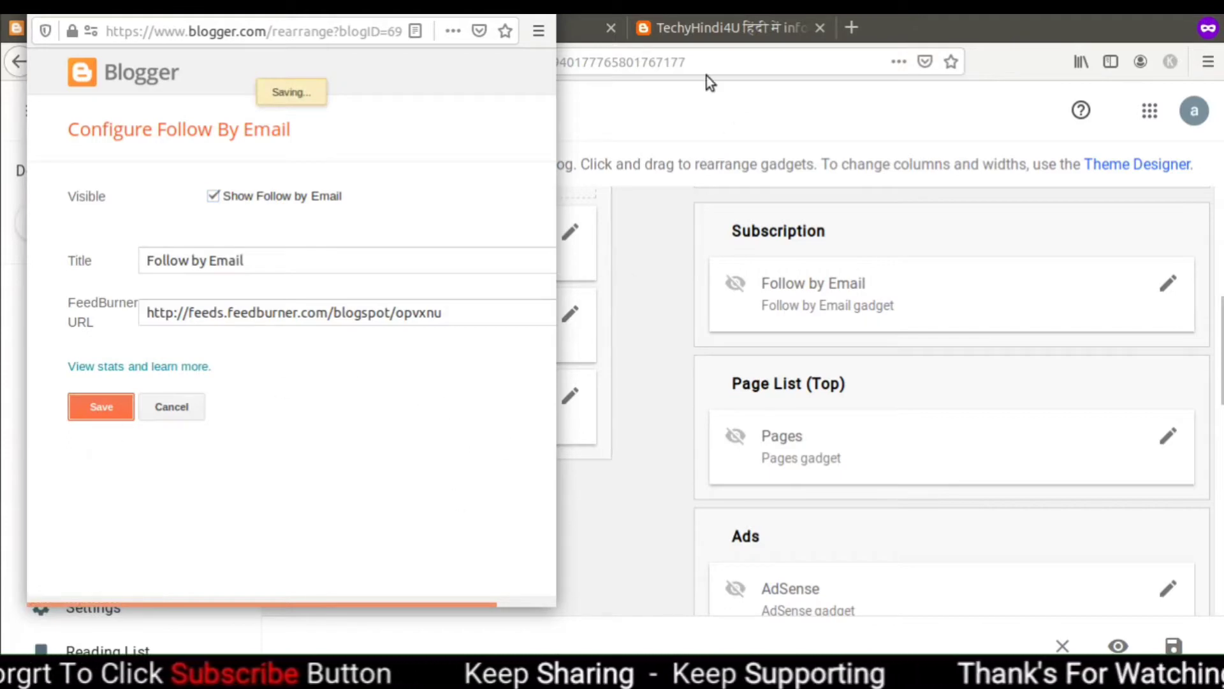
Try the Subscribe form on the live DemoBlog page with the sample text "jbvkh", clear the entry and dismiss the form.
left_click(522, 38)
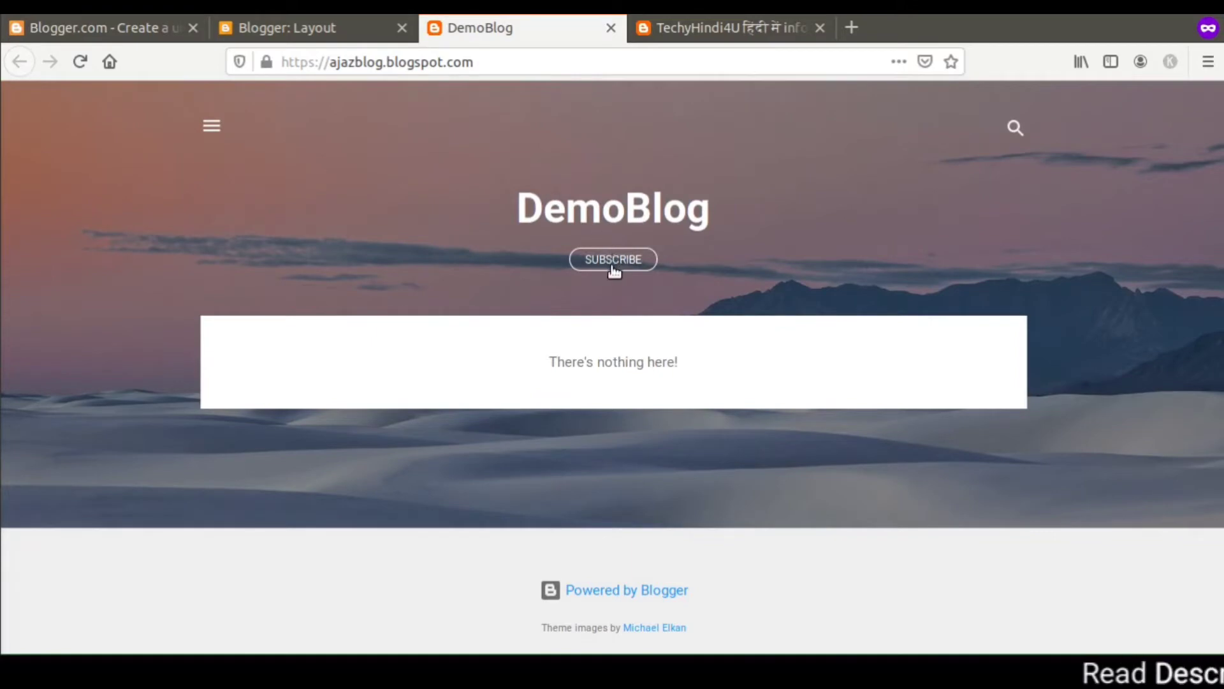
left_click(613, 265)
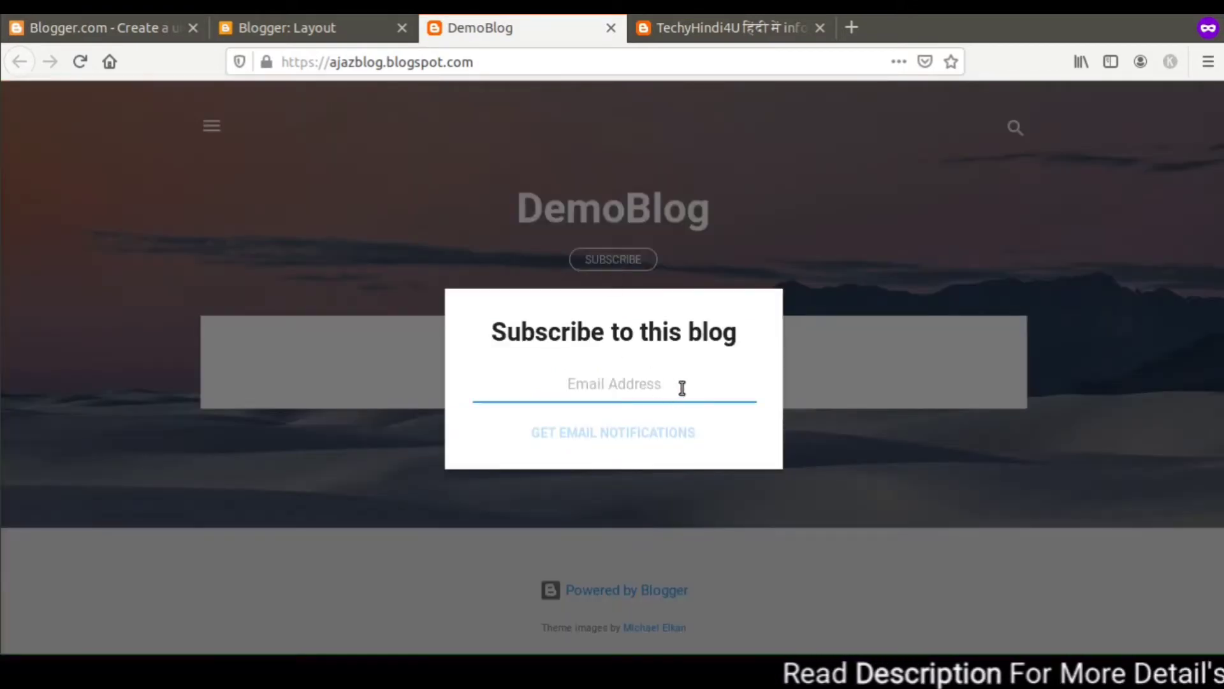
type("jbvkh")
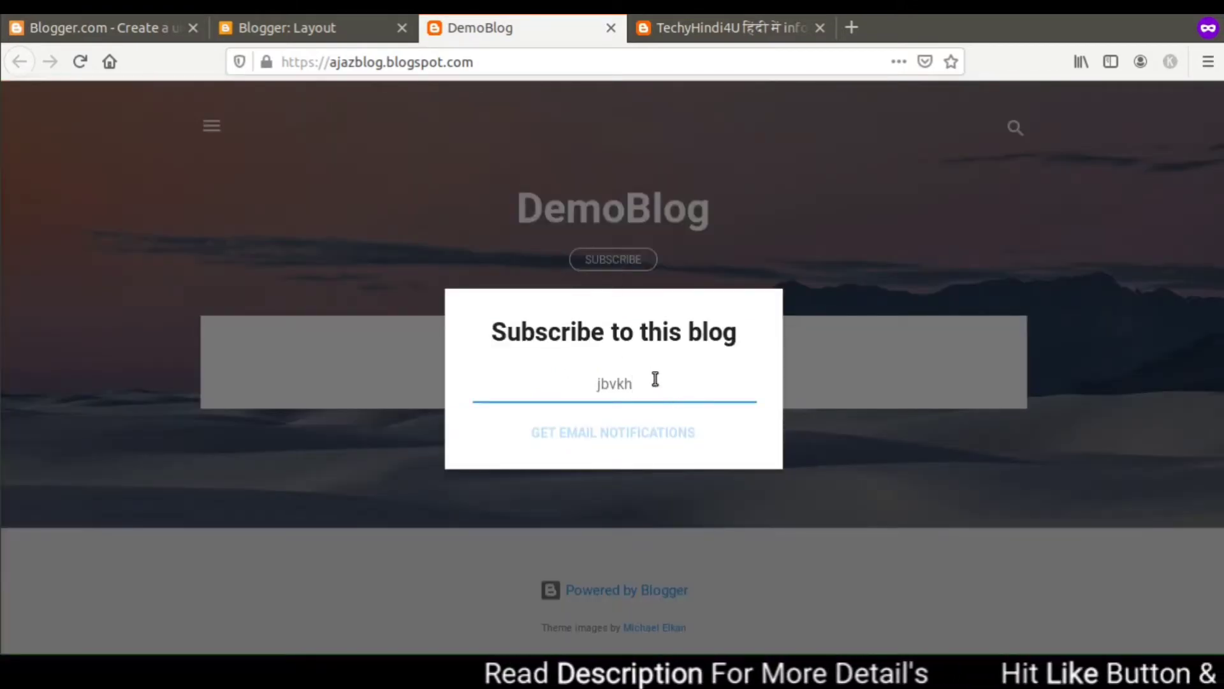
key("BackSpace")
key("BackSpace")
key("BackSpace")
key("BackSpace")
key("BackSpace")
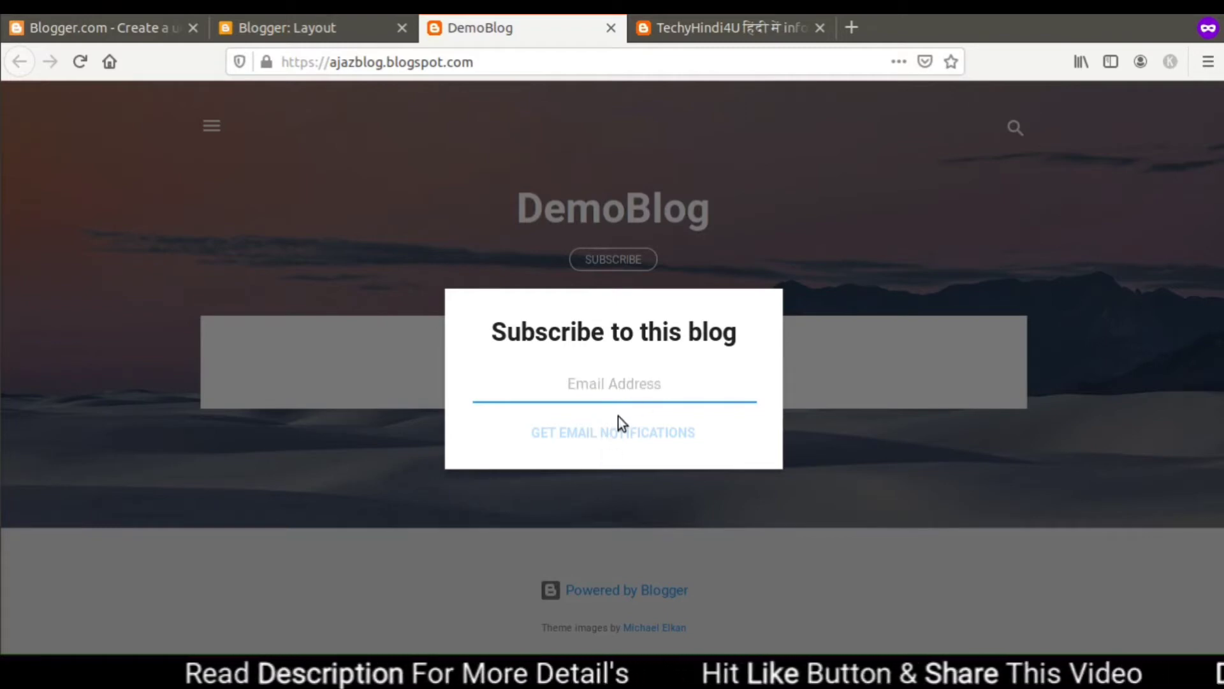
left_click(774, 432)
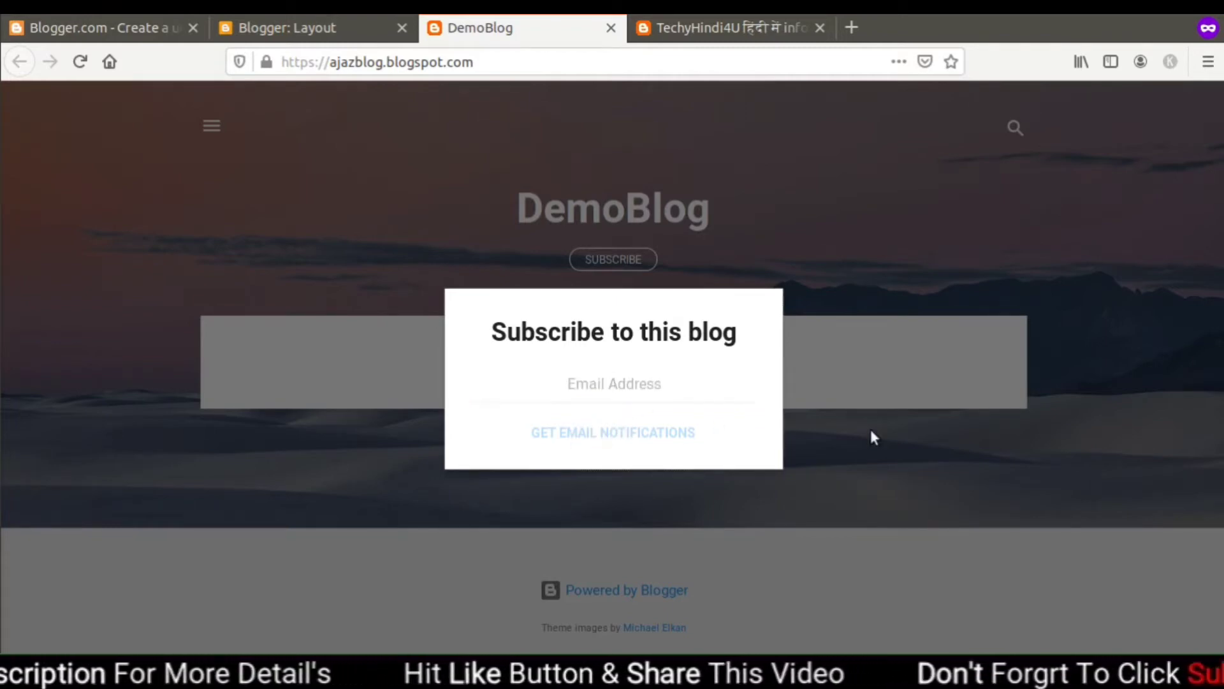
left_click(872, 432)
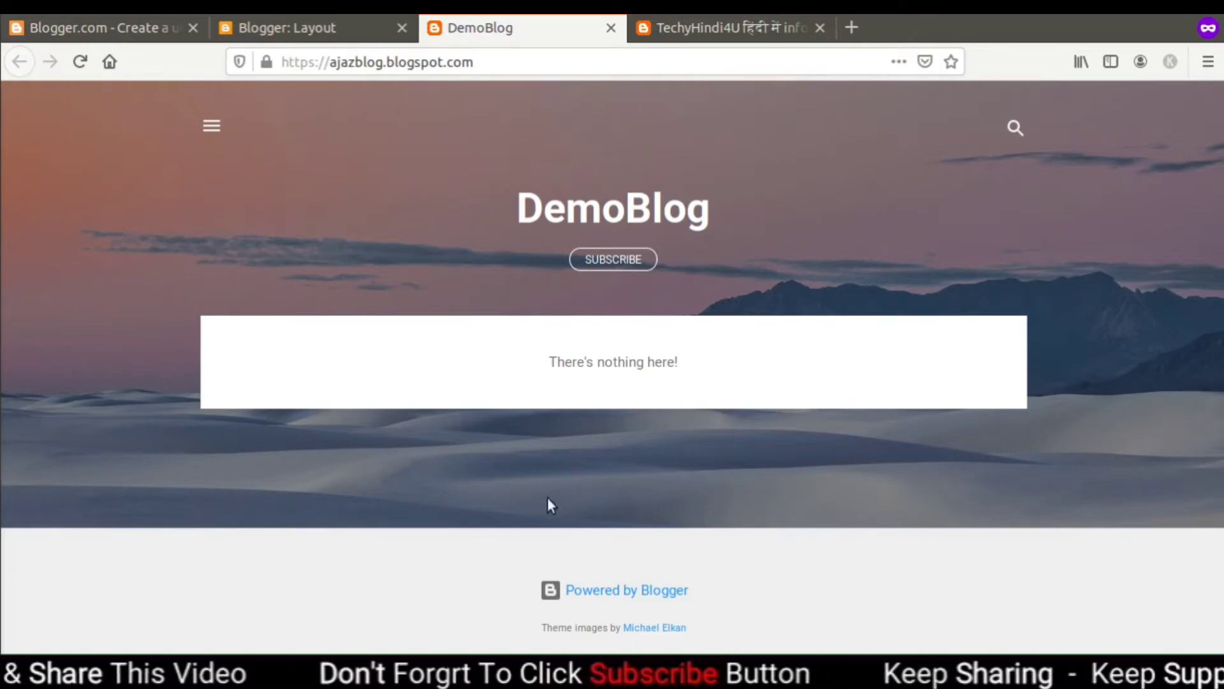
Return to the blog's layout and examine the gadgets in the Page List, Ads, Page Body and Footer sections.
left_click(322, 32)
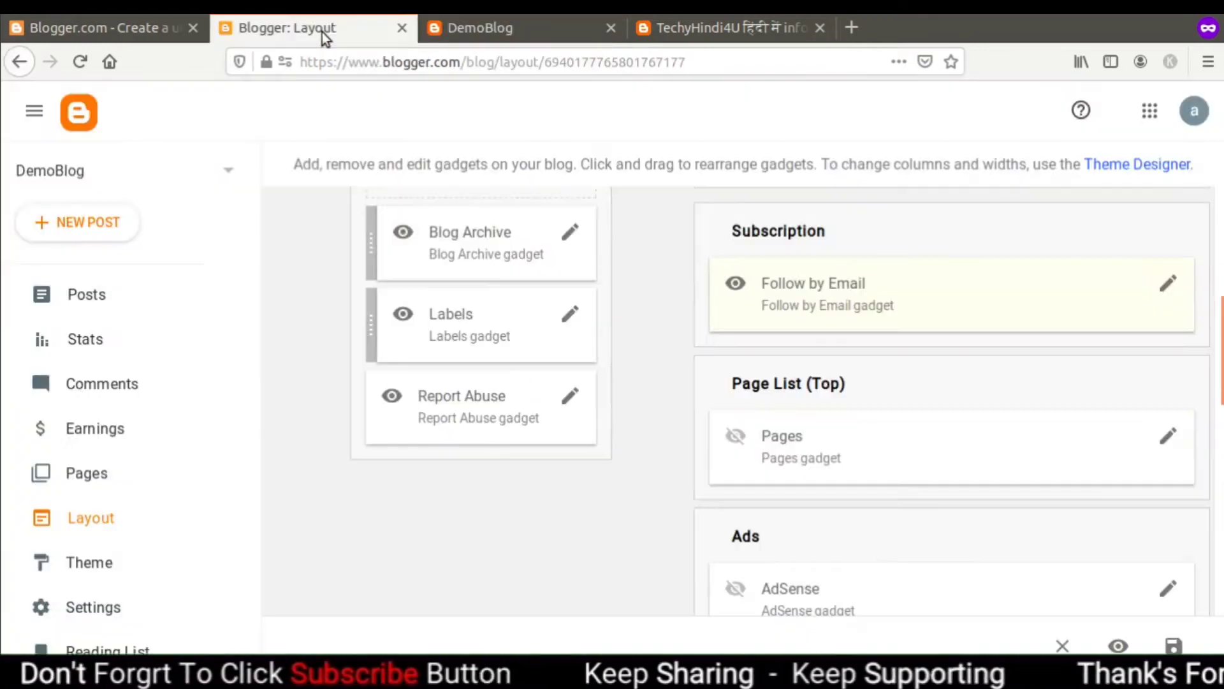
scroll(1049, 517, "down", 2)
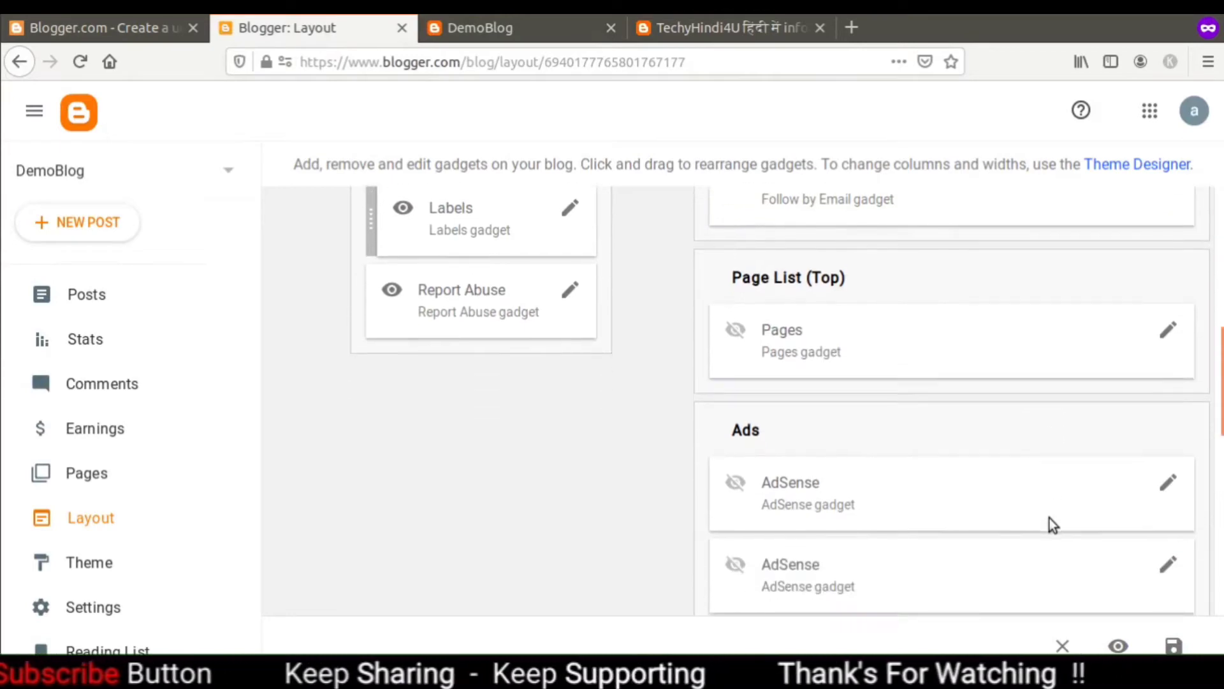
scroll(1052, 524, "down", 1)
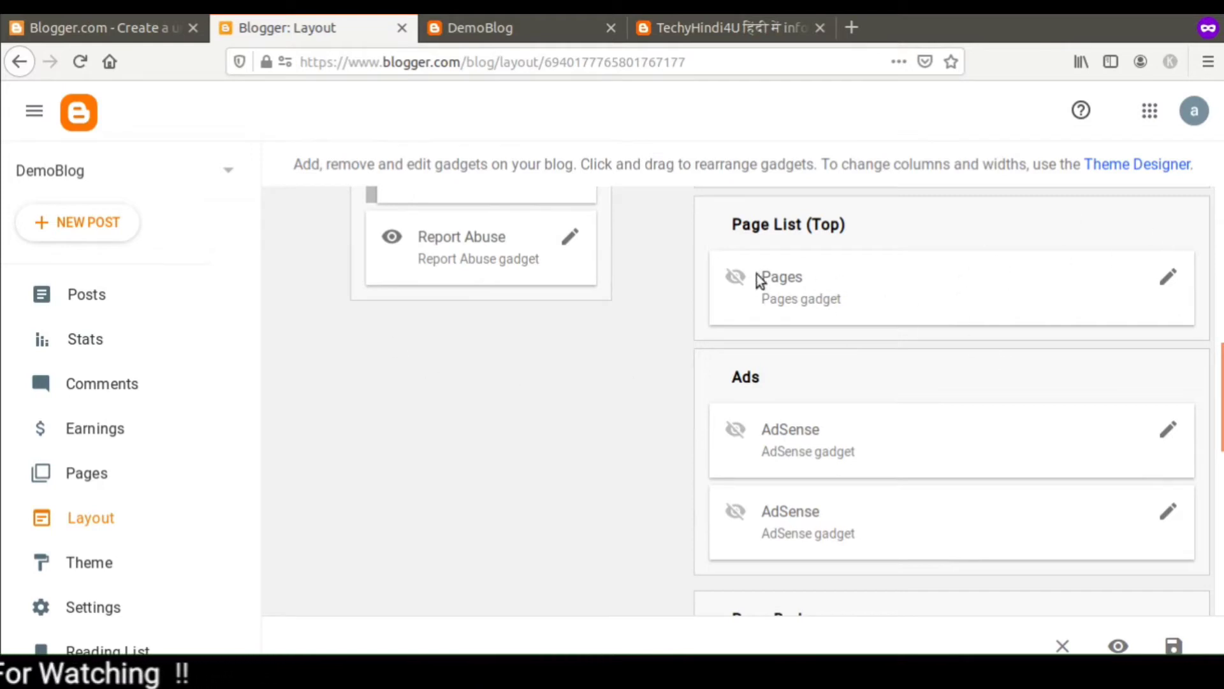
scroll(789, 277, "down", 2)
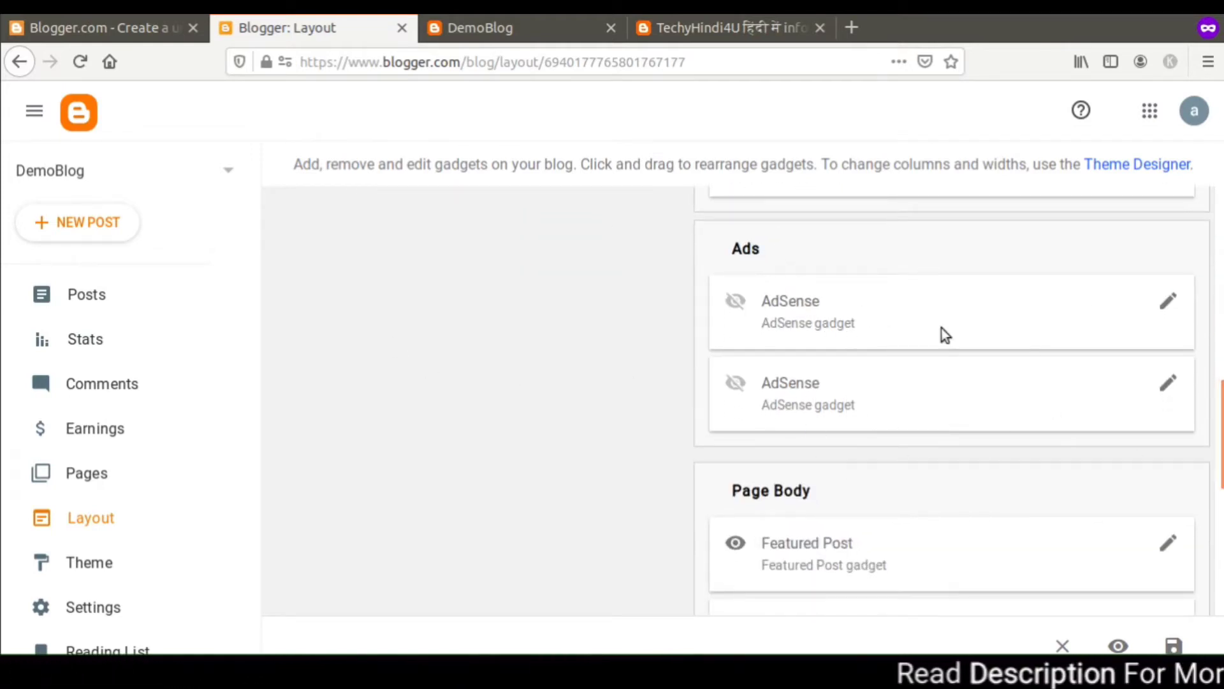
scroll(1202, 300, "up", 4)
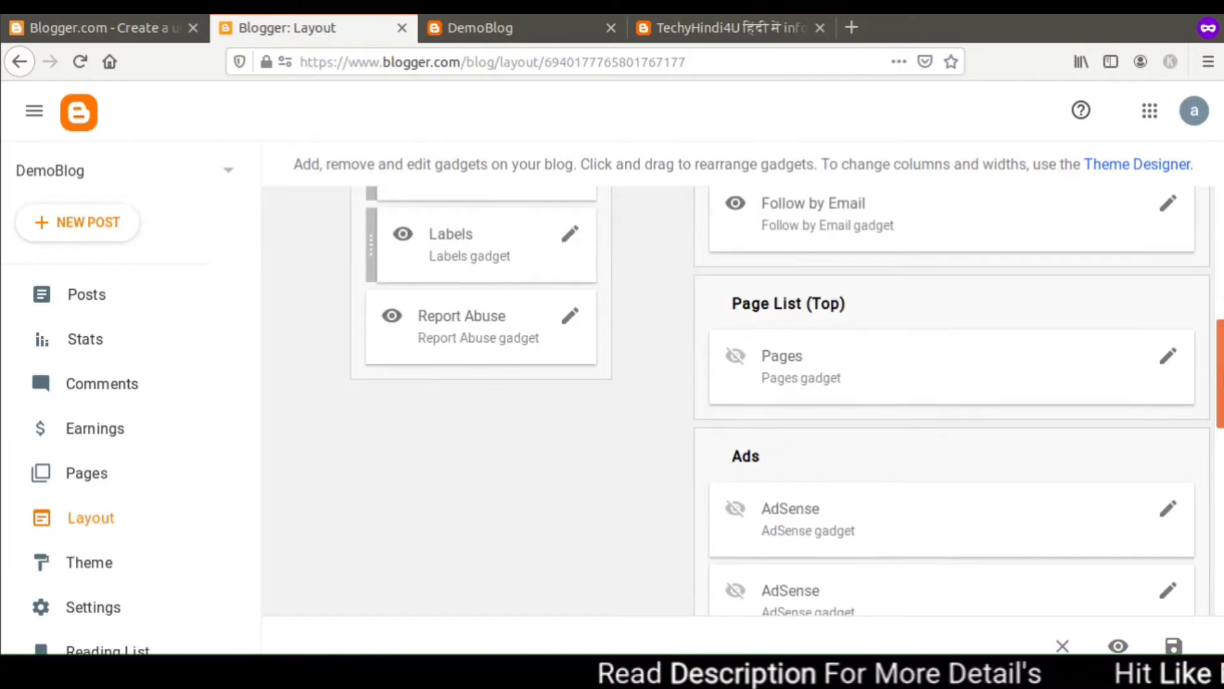
scroll(1202, 300, "down", 2)
scroll(787, 402, "down", 4)
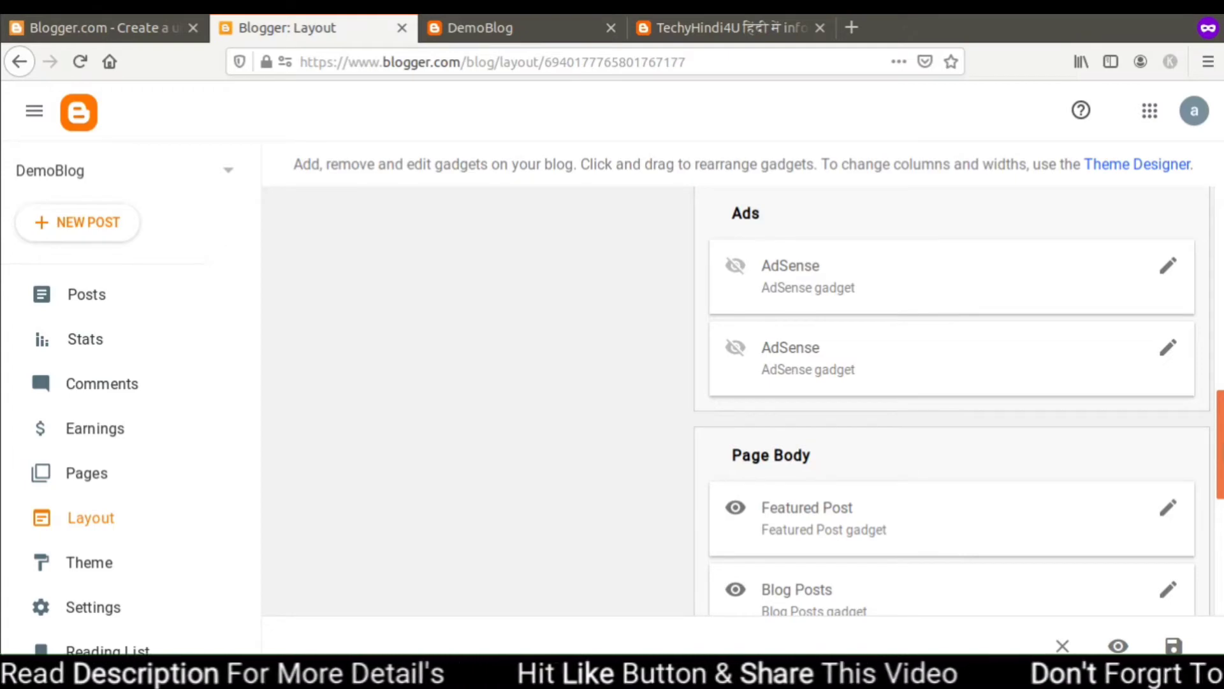
scroll(952, 402, "down", 3)
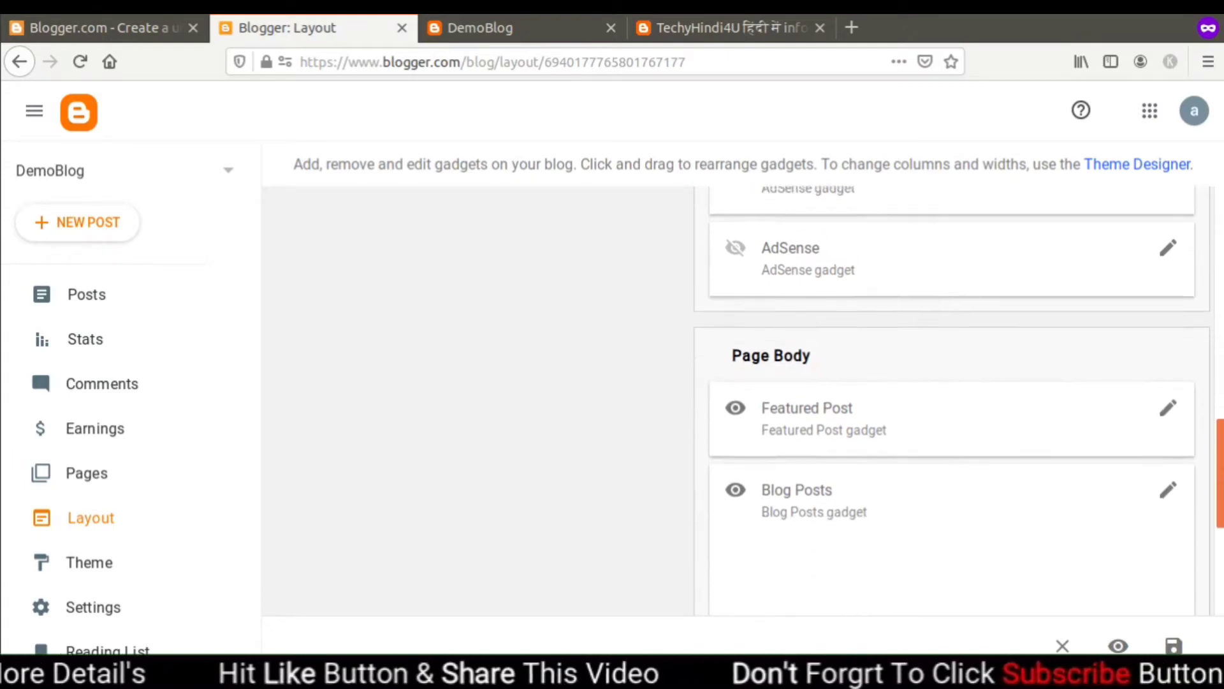
scroll(952, 402, "up", 2)
scroll(952, 402, "down", 1)
scroll(952, 401, "down", 1)
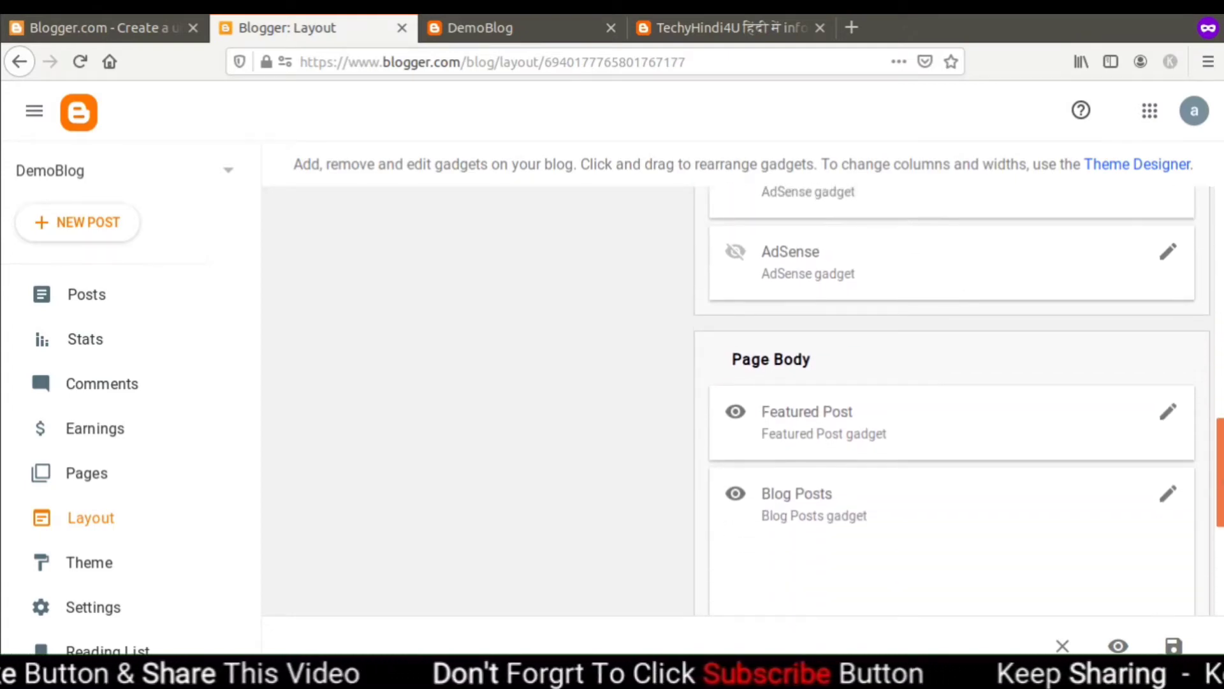
scroll(952, 401, "down", 1)
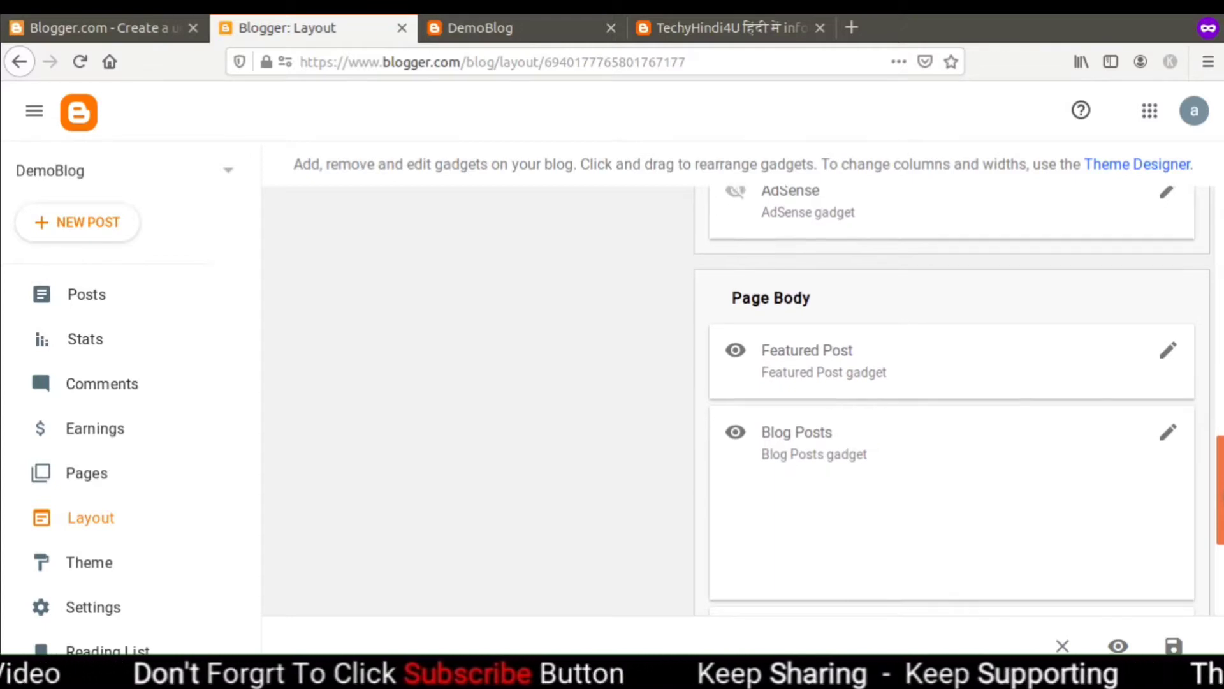
scroll(952, 401, "down", 1)
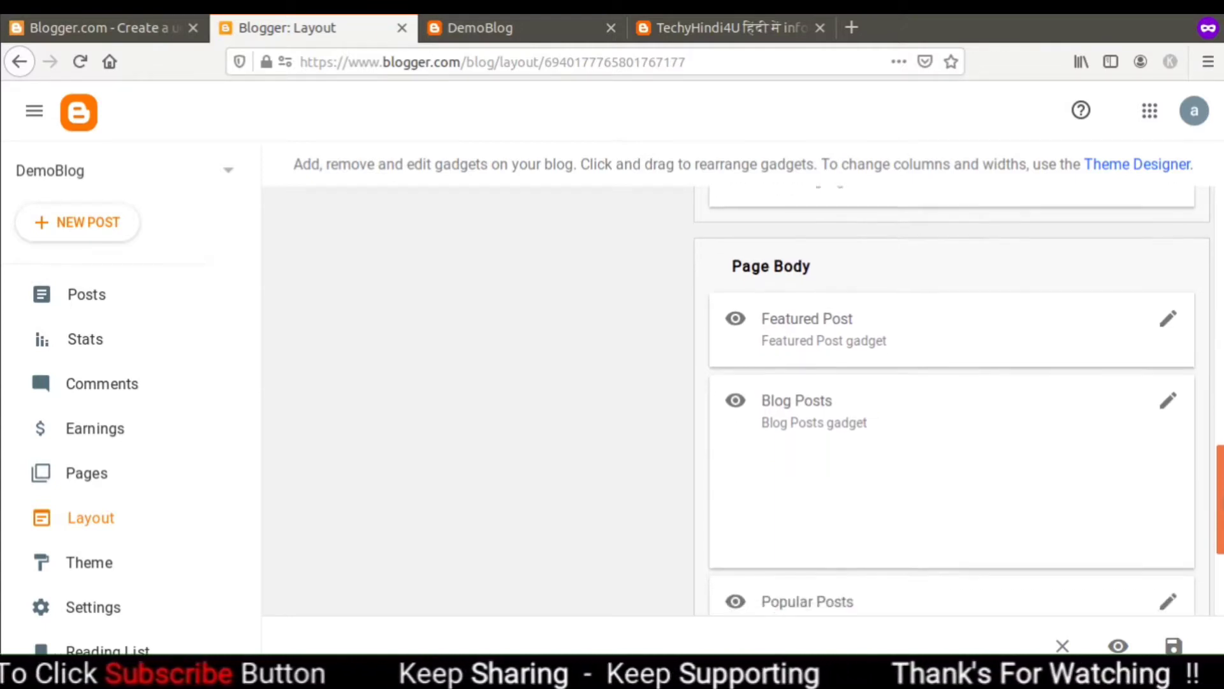
scroll(952, 401, "down", 3)
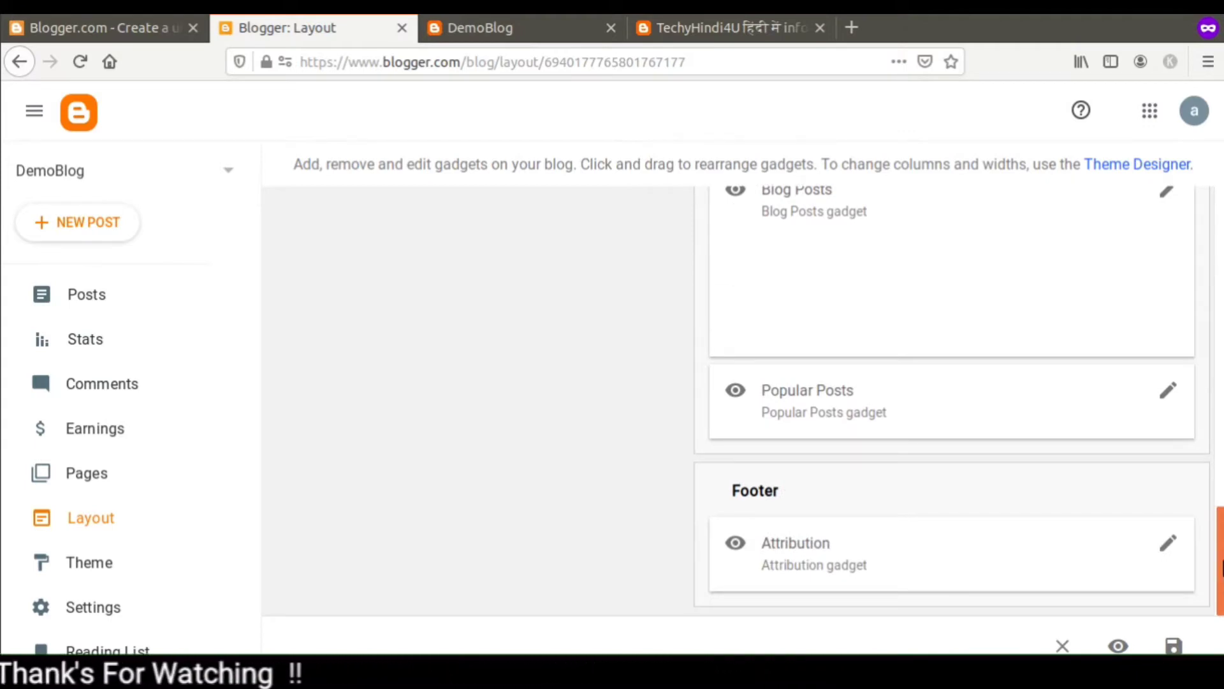
scroll(1221, 563, "up", 1)
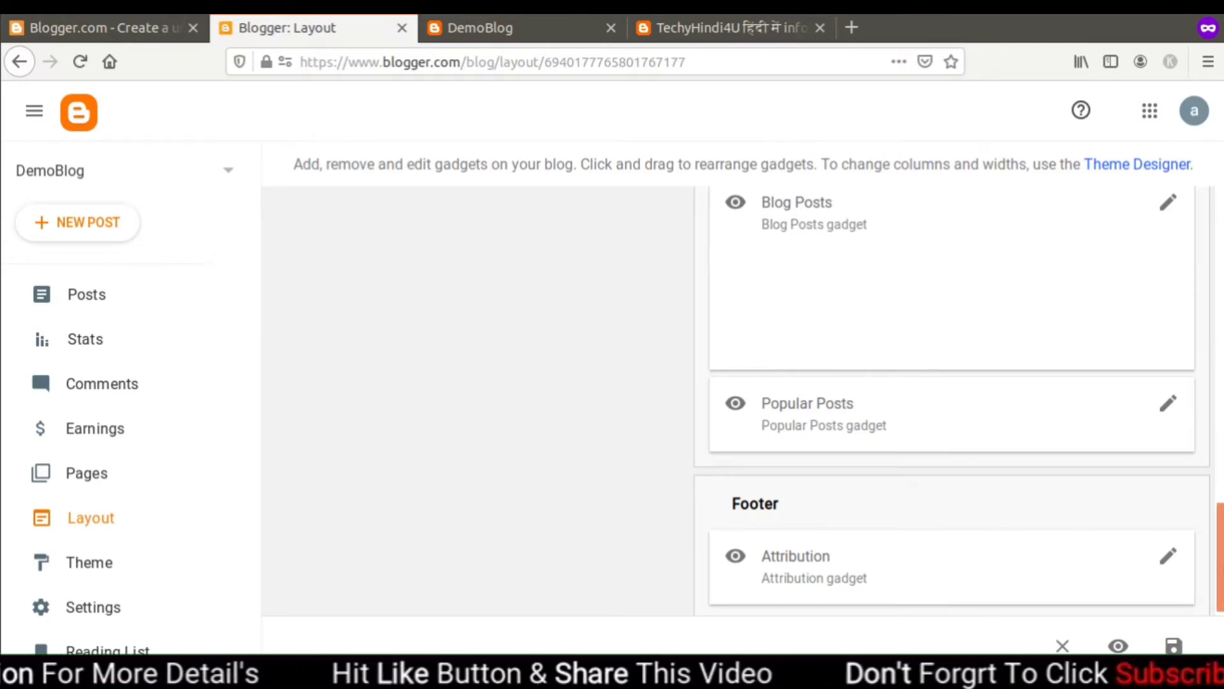
scroll(1219, 565, "up", 1)
scroll(1220, 561, "down", 1)
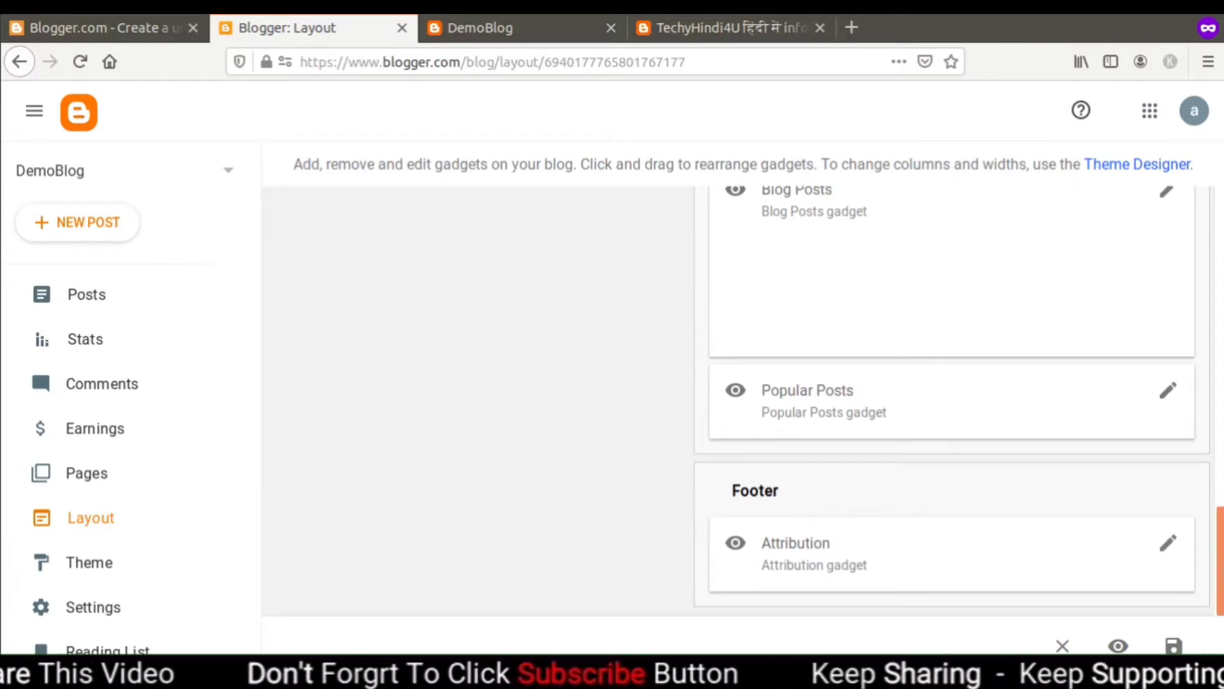
scroll(1219, 561, "up", 1)
scroll(1188, 575, "up", 3)
scroll(1188, 575, "down", 4)
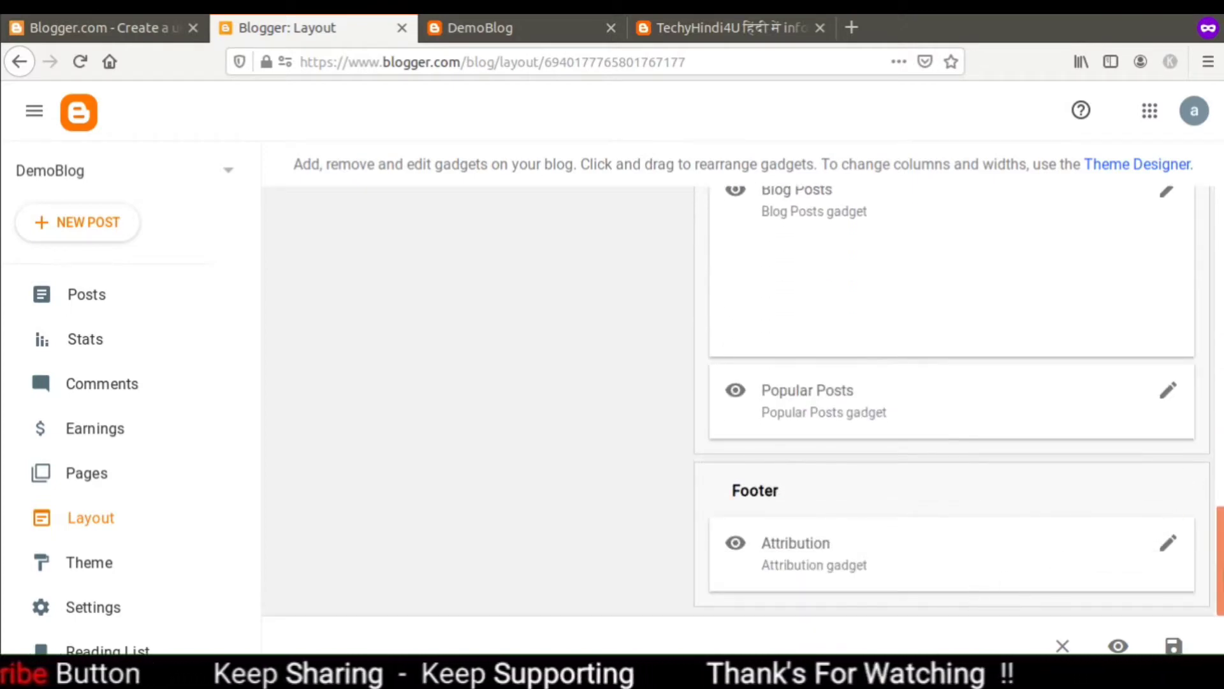
scroll(1220, 523, "up", 2)
scroll(1179, 225, "up", 10)
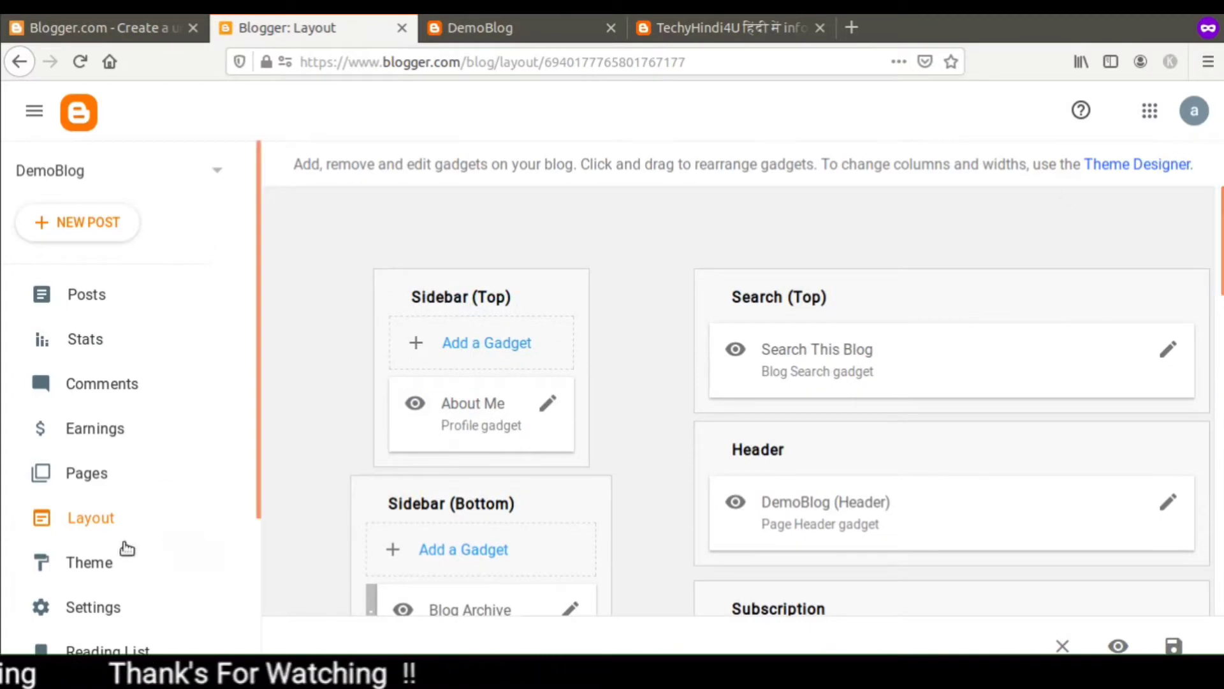
Look through the blog's theme gallery and apply the Dark variant of the Soho theme to DemoBlog.
left_click(89, 563)
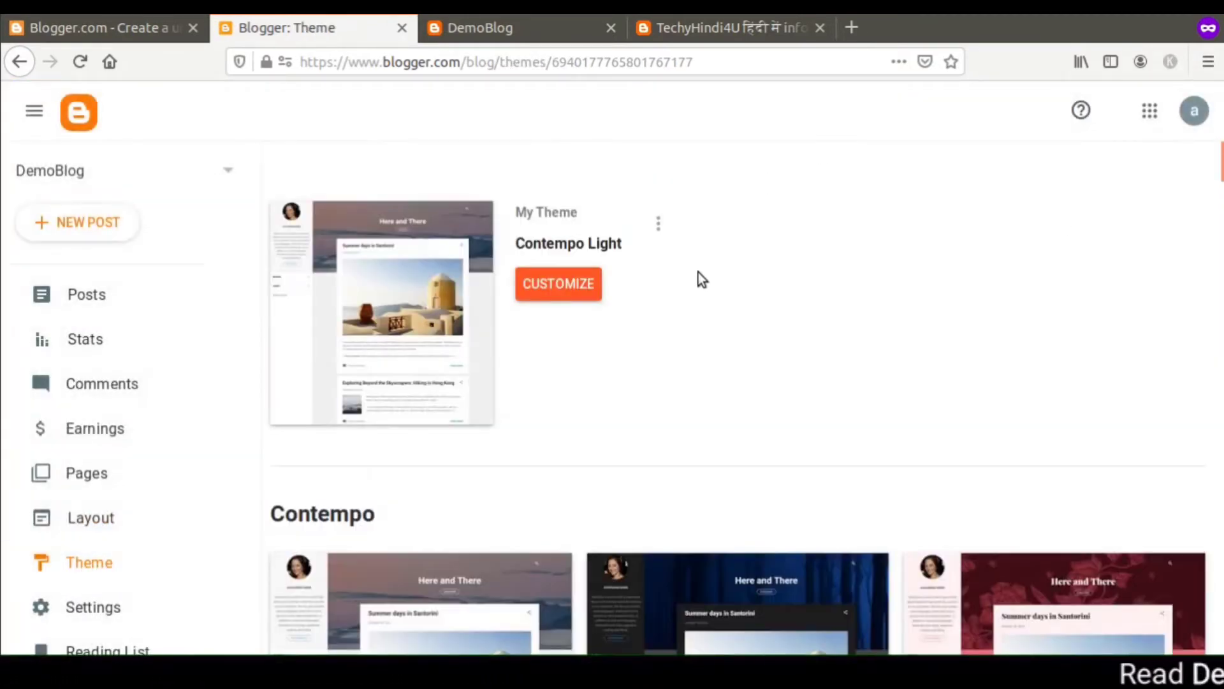
scroll(740, 395, "down", 10)
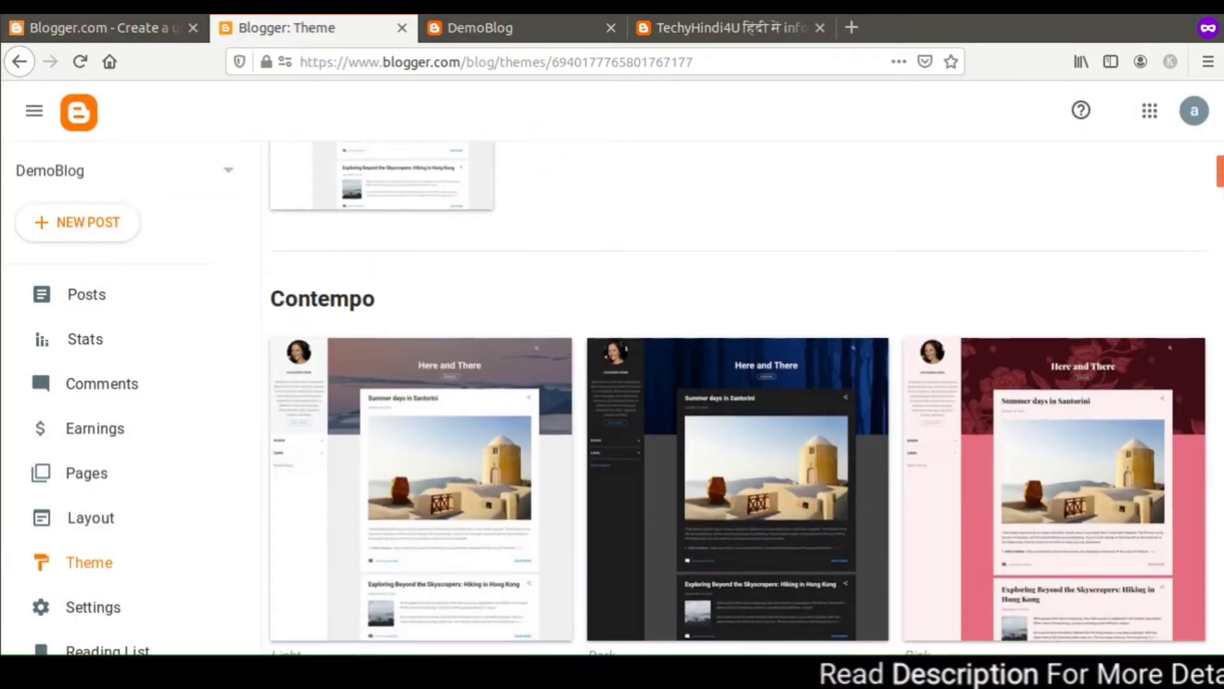
scroll(740, 396, "down", 8)
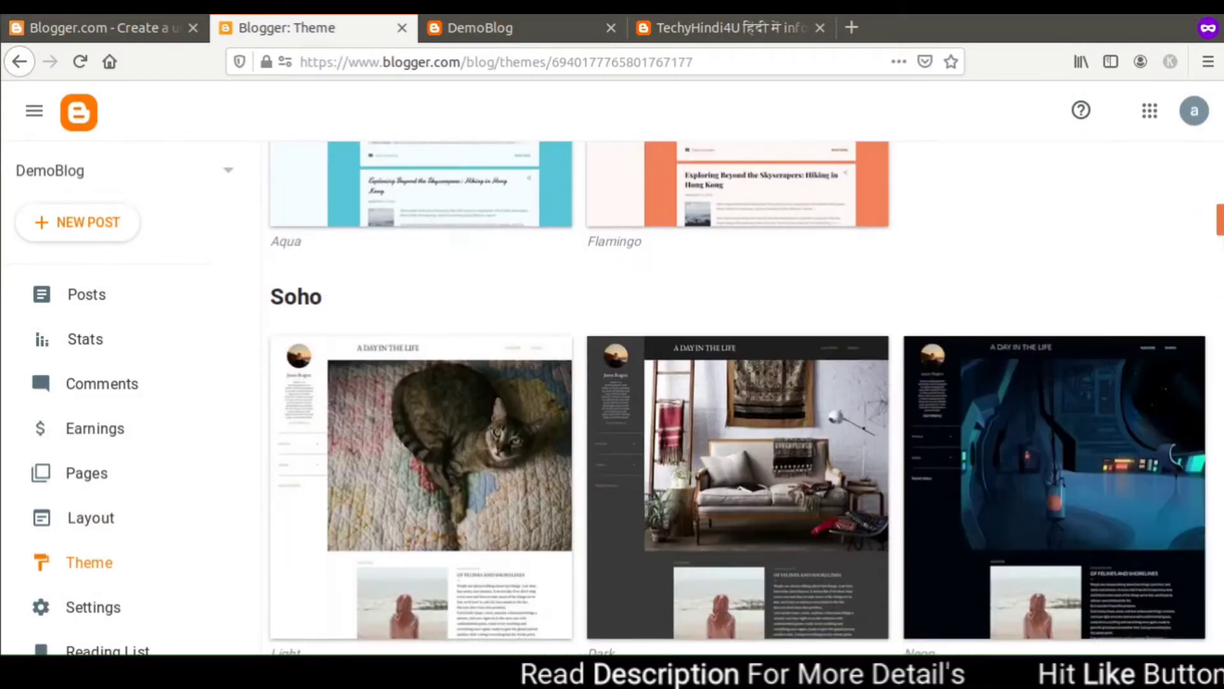
scroll(739, 396, "down", 5)
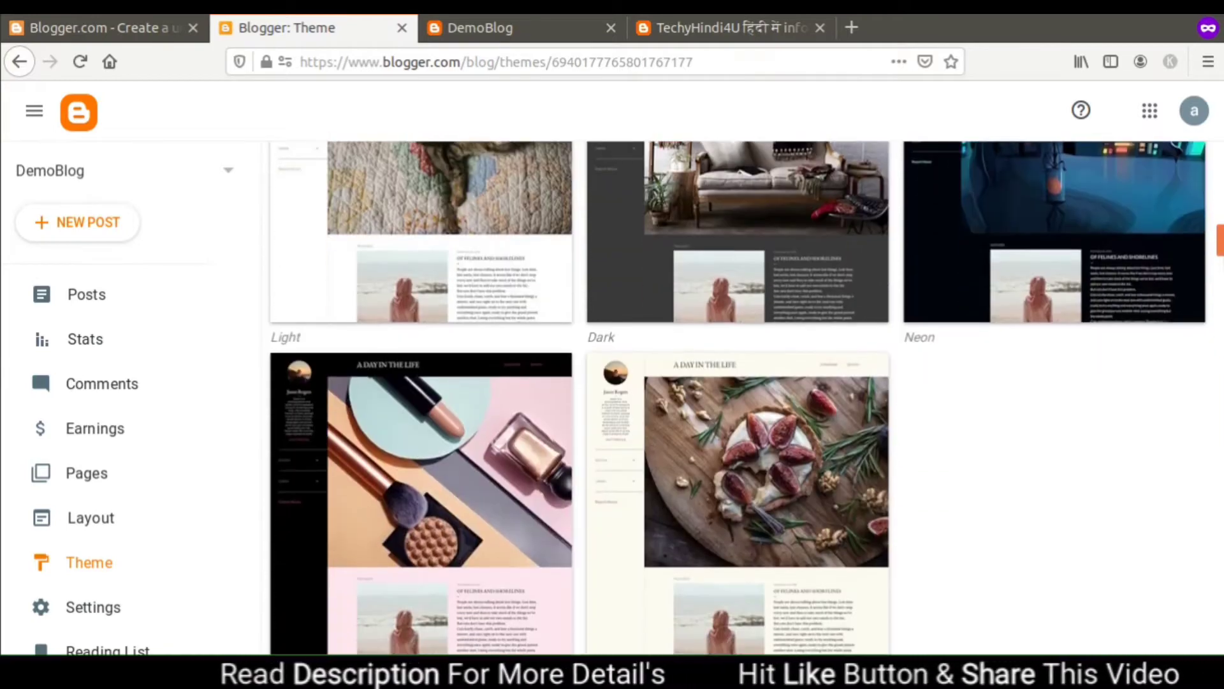
scroll(739, 396, "down", 6)
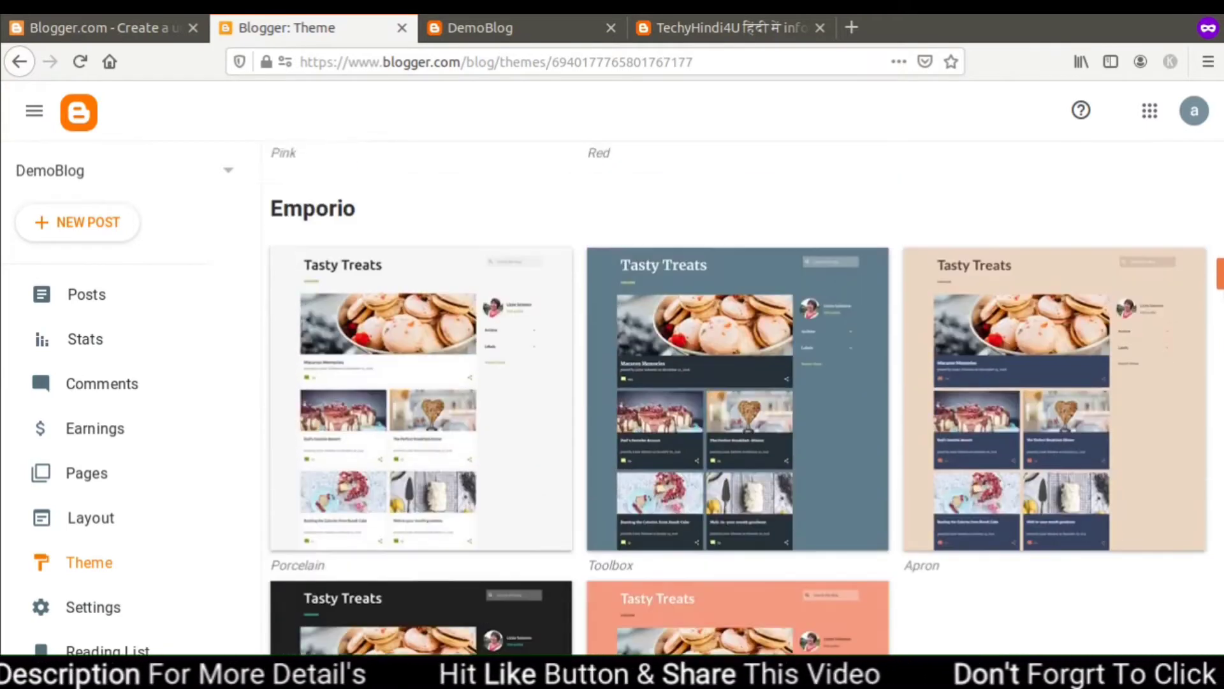
scroll(739, 396, "up", 17)
scroll(1222, 222, "up", 1)
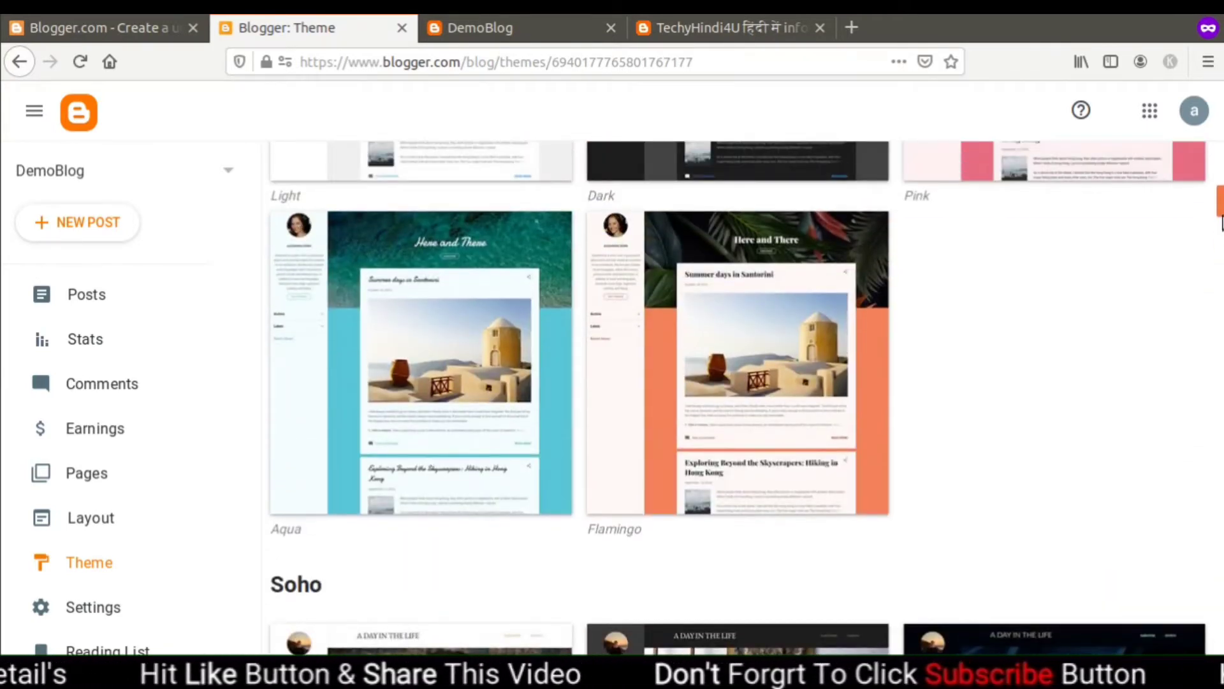
left_click_drag(1222, 222, 1213, 248)
left_click(741, 361)
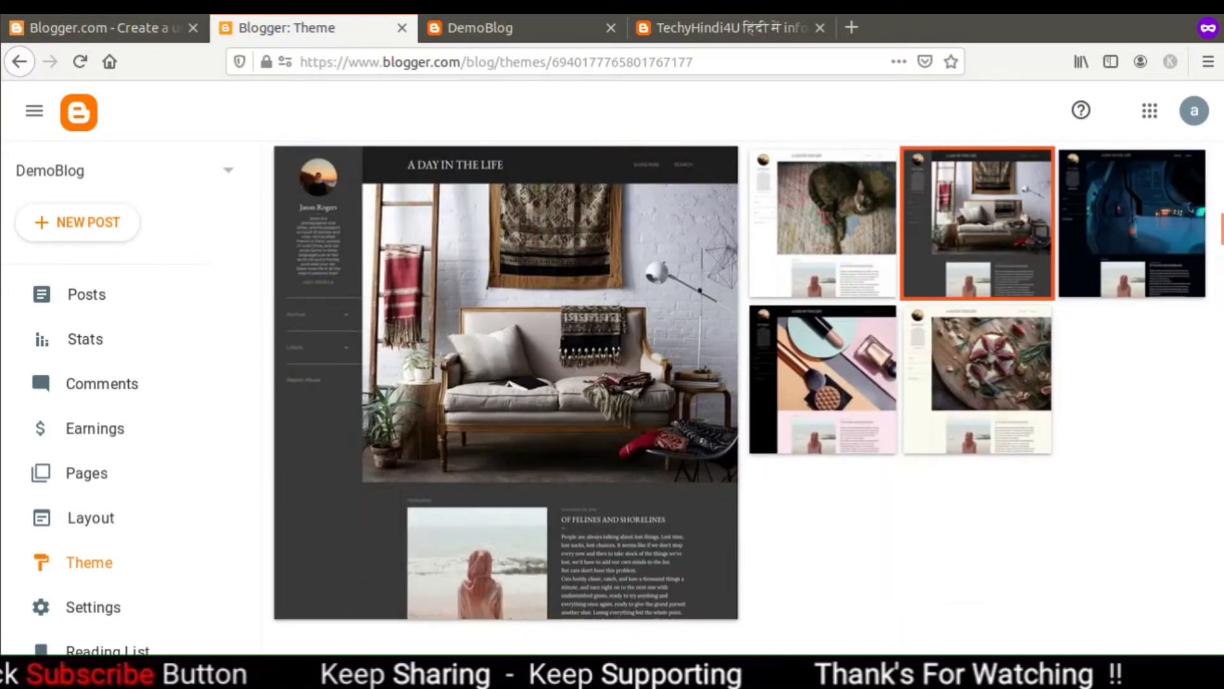
left_click(1214, 244)
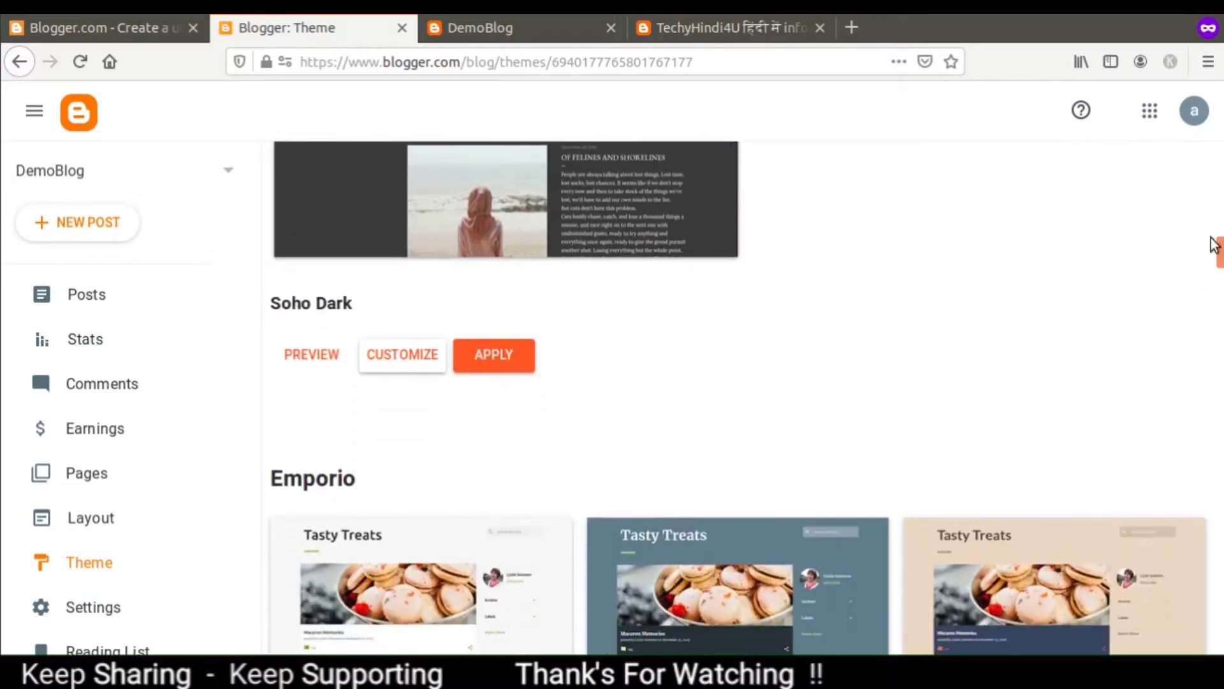
left_click(518, 359)
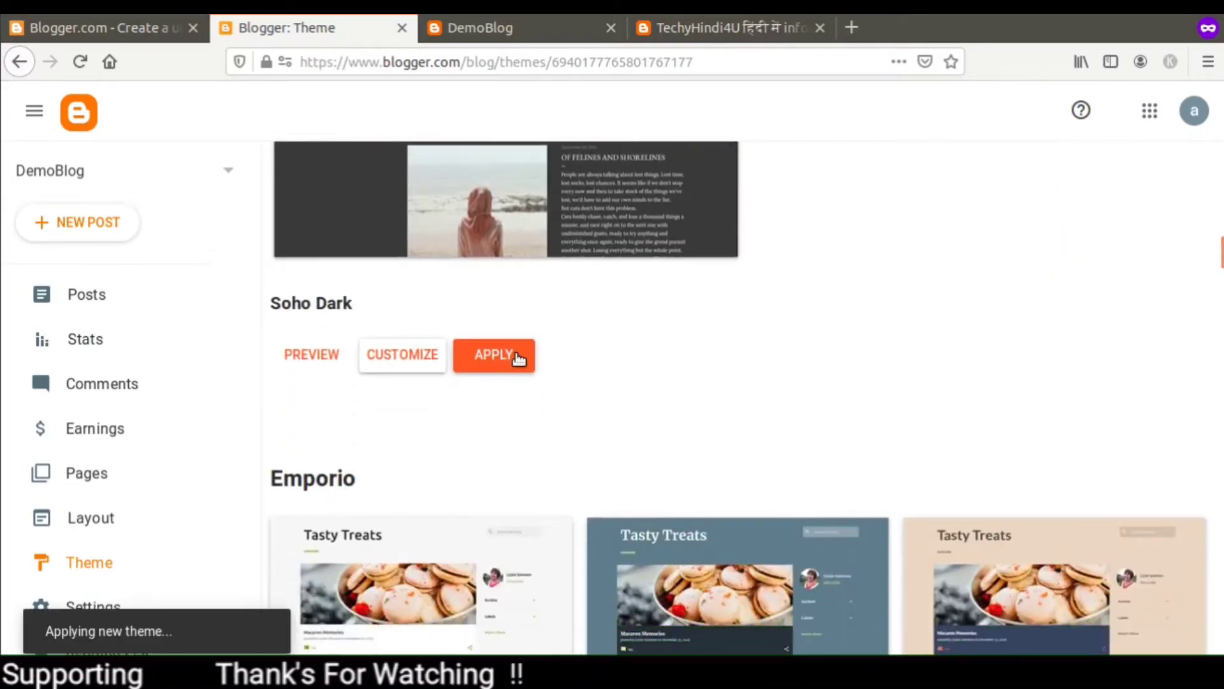
Check the live DemoBlog page and its sidebar with the applied theme, and return to the theme gallery's Emporio section.
left_click(473, 15)
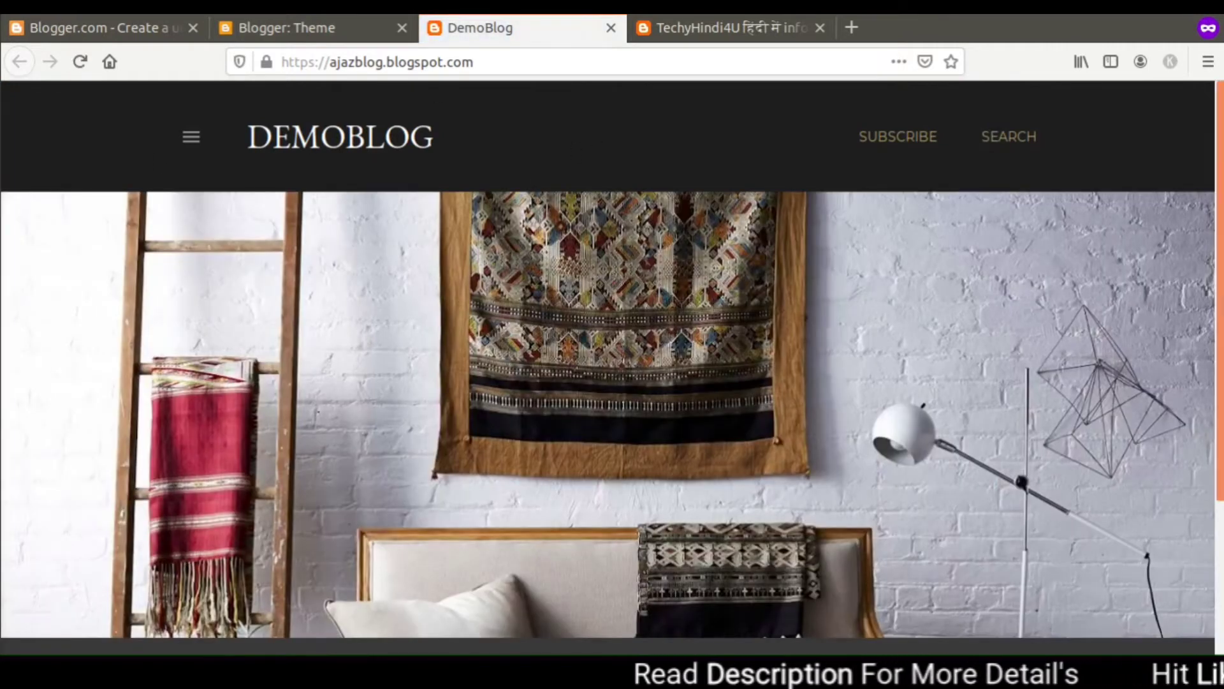
scroll(379, 201, "down", 3)
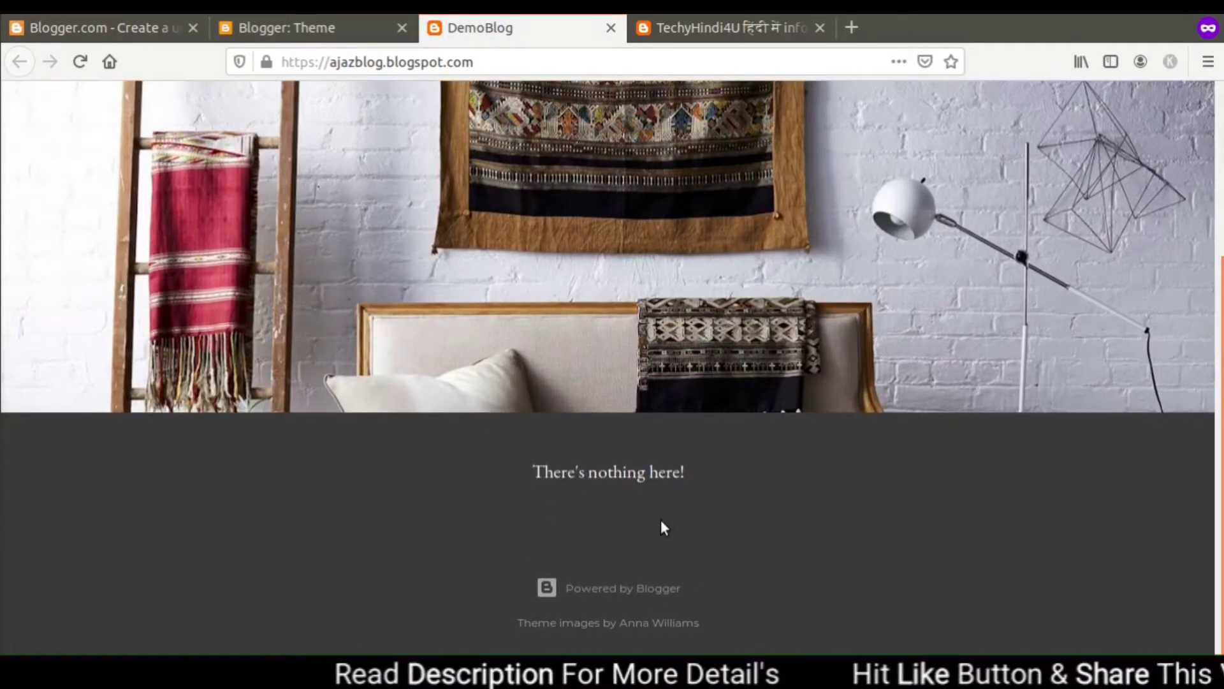
scroll(500, 210, "up", 4)
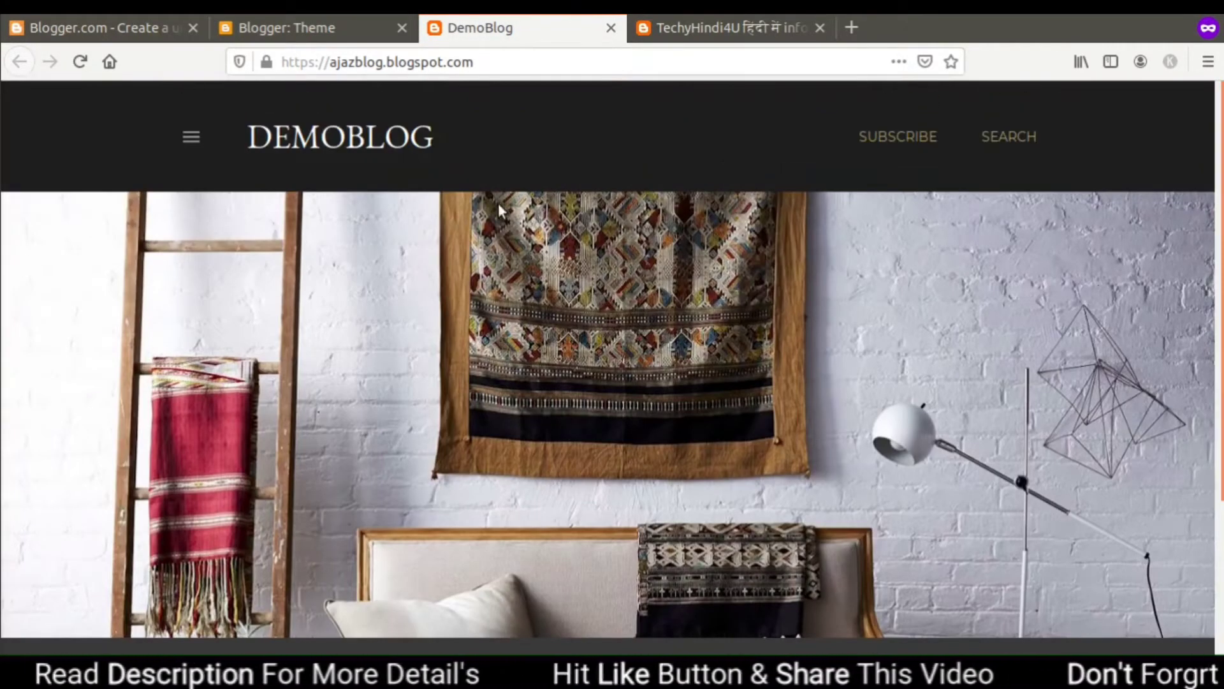
scroll(1078, 331, "down", 3)
scroll(934, 283, "up", 3)
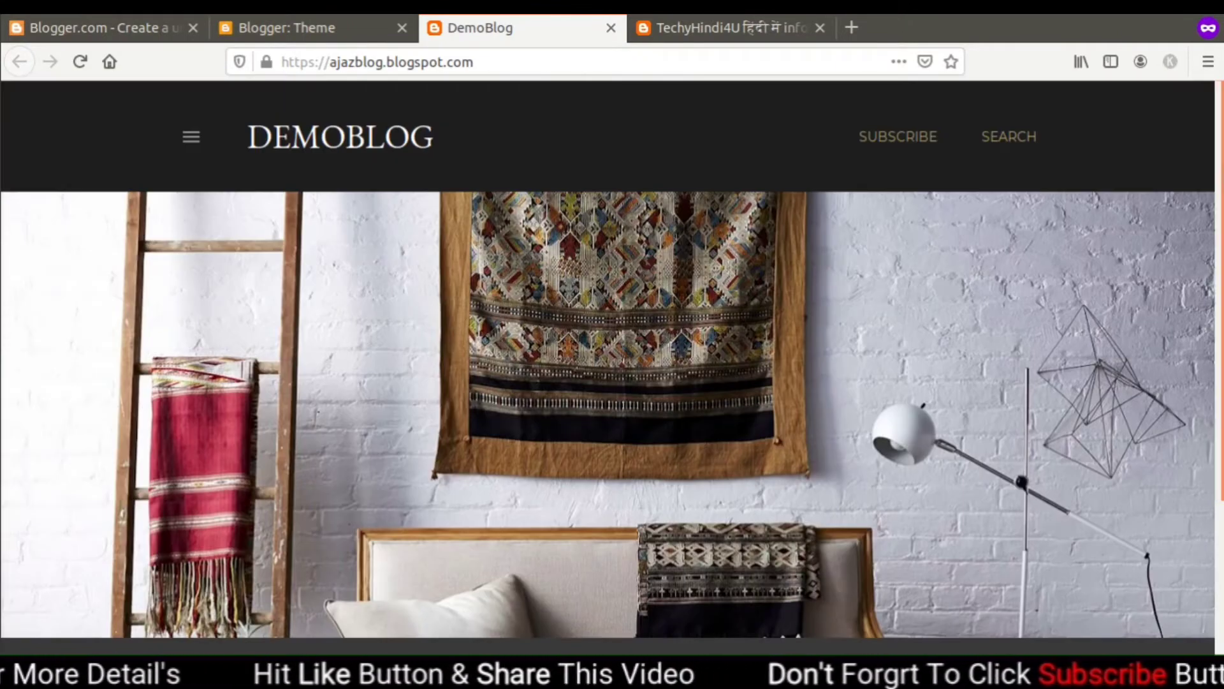
left_click(189, 141)
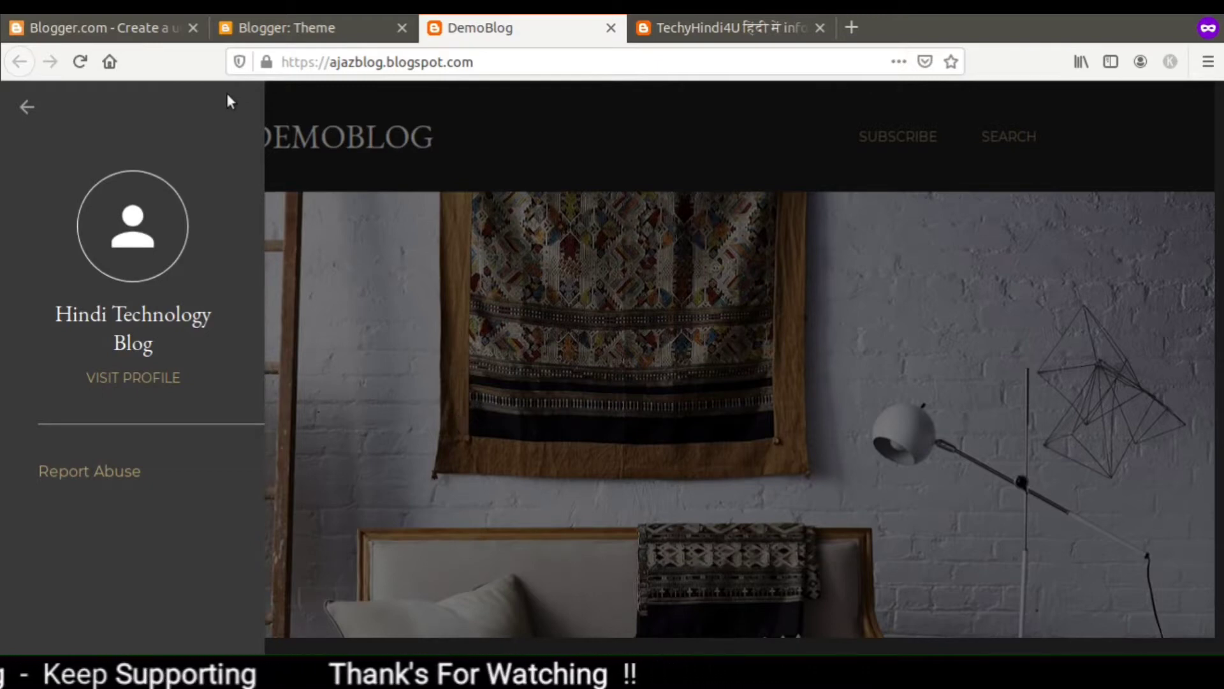
left_click(545, 257)
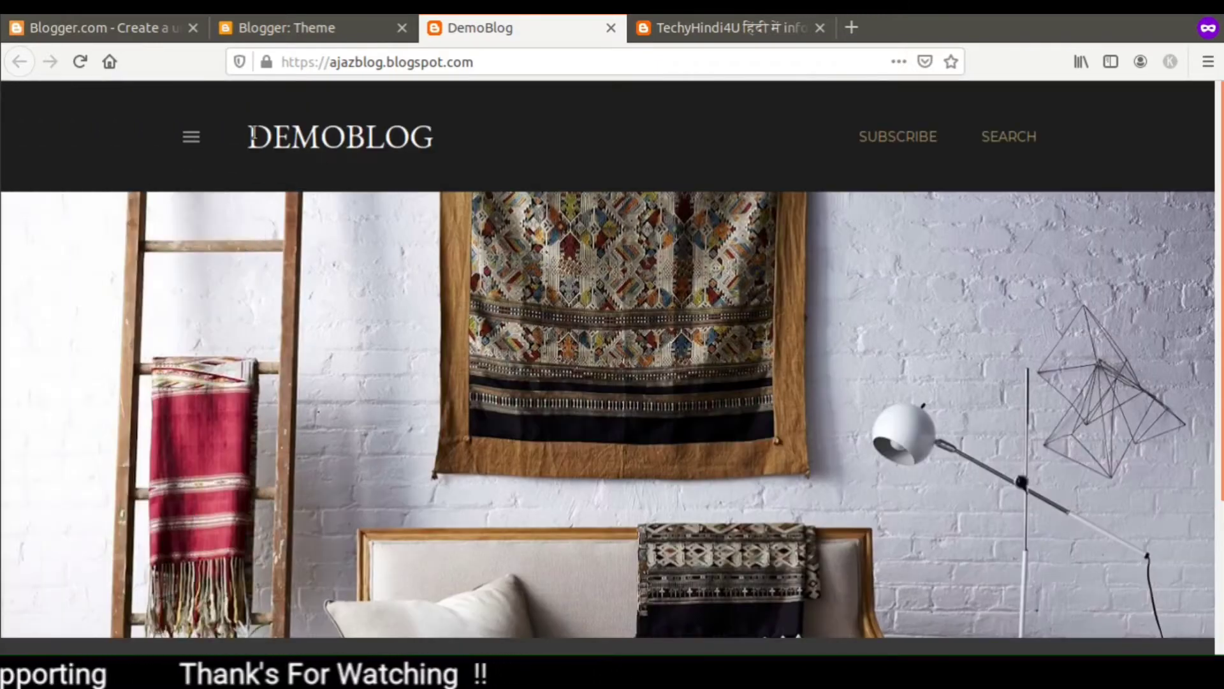
left_click(302, 23)
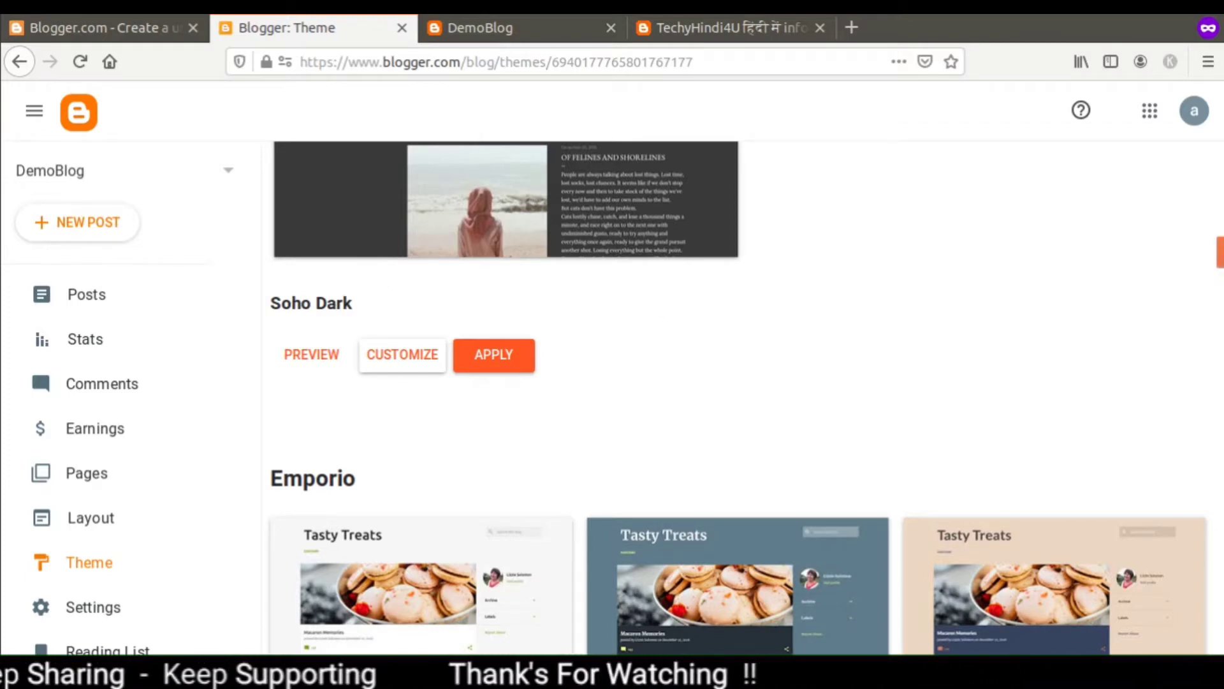
scroll(262, 599, "down", 5)
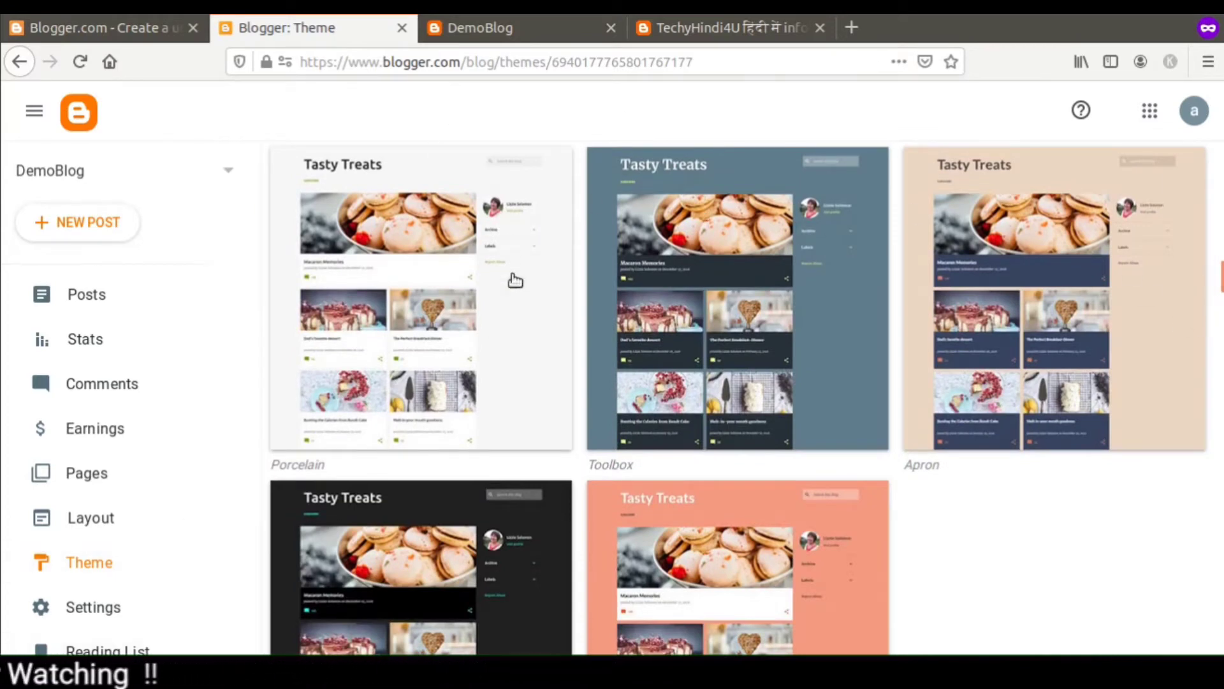
Search the web for "free themes for blogger" in a new browser tab.
left_click(850, 28)
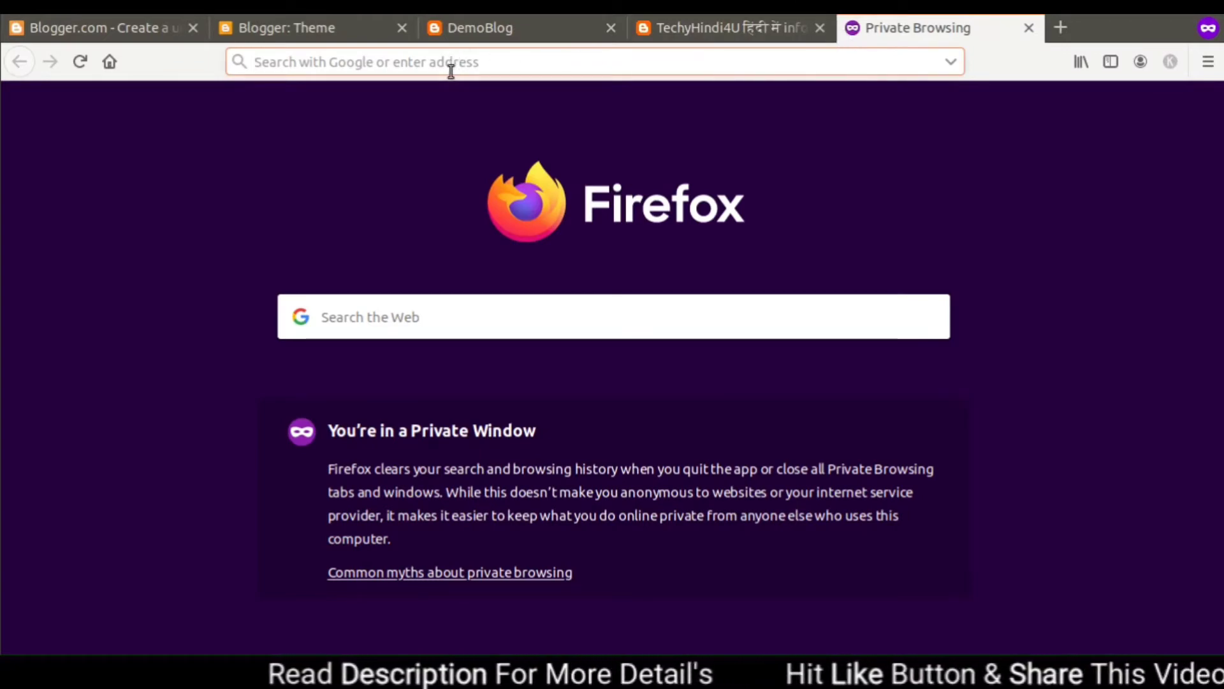
type("blogge")
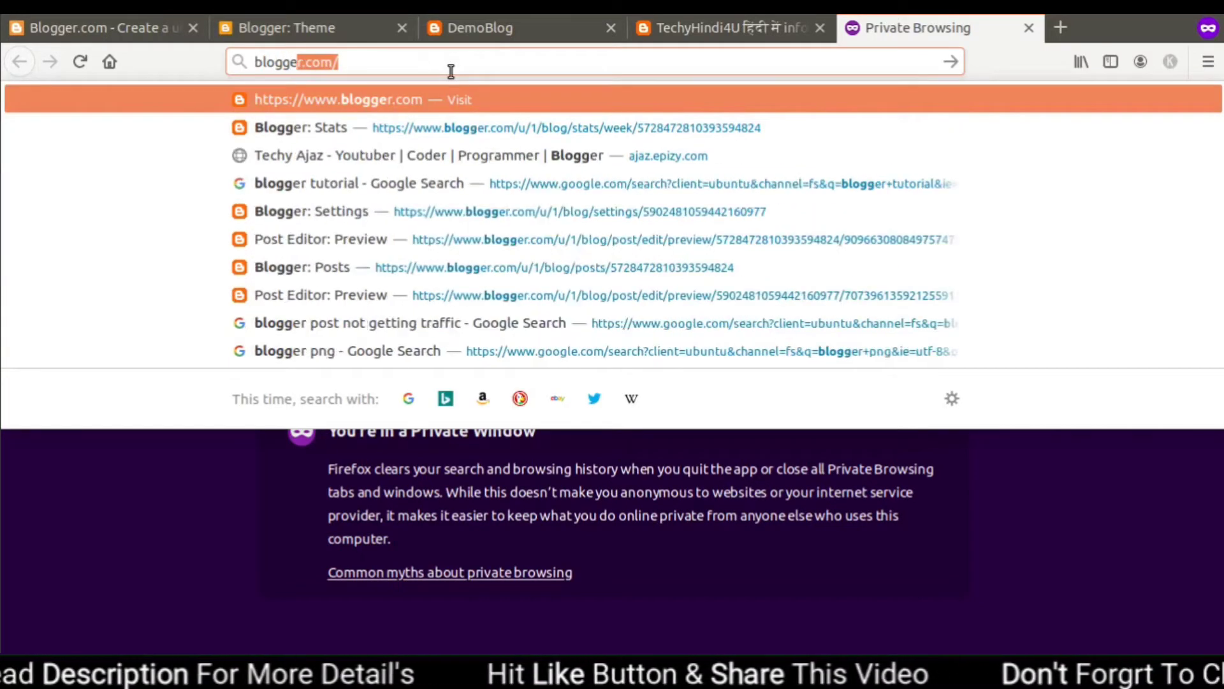
type("r the")
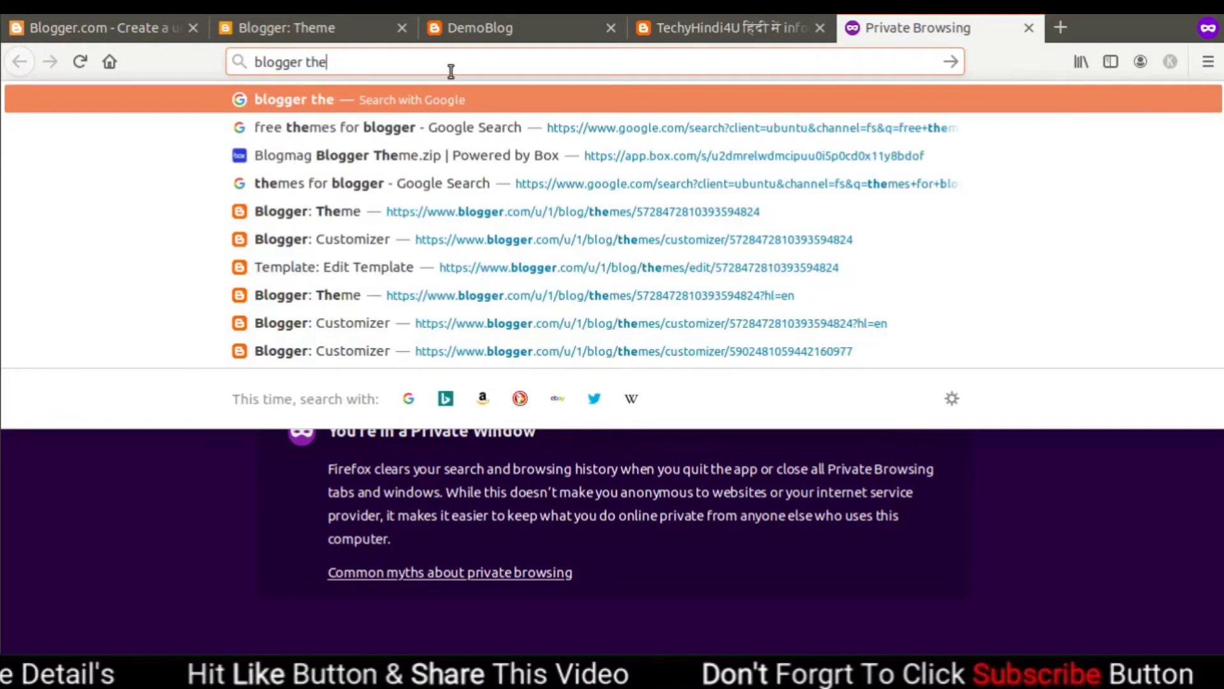
key("Down")
key("Return")
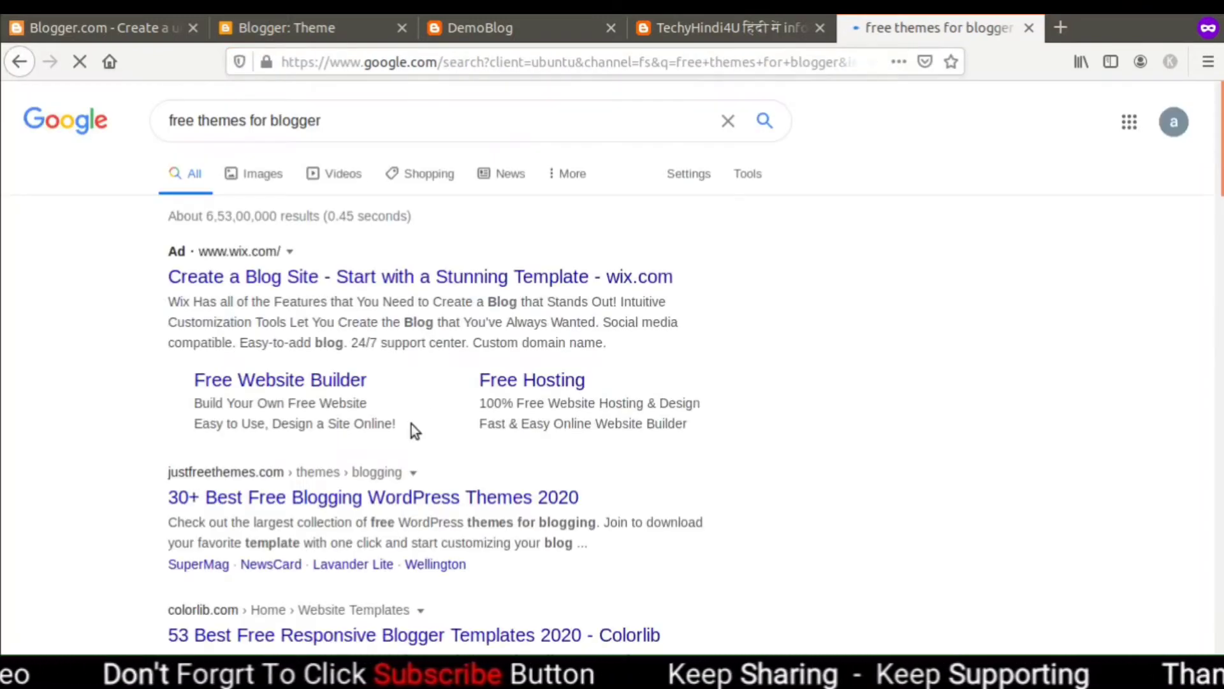
Look through the free blogging themes on the justfreethemes.com result and return to the search results.
left_click(340, 492)
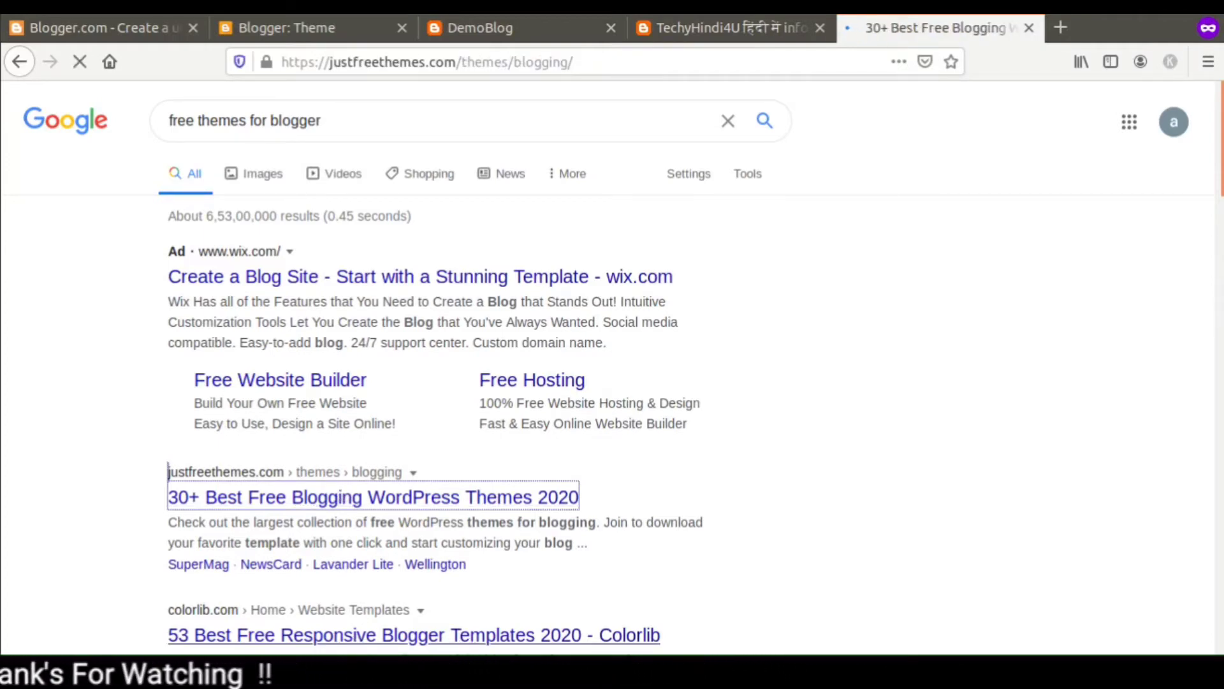
scroll(609, 368, "down", 3)
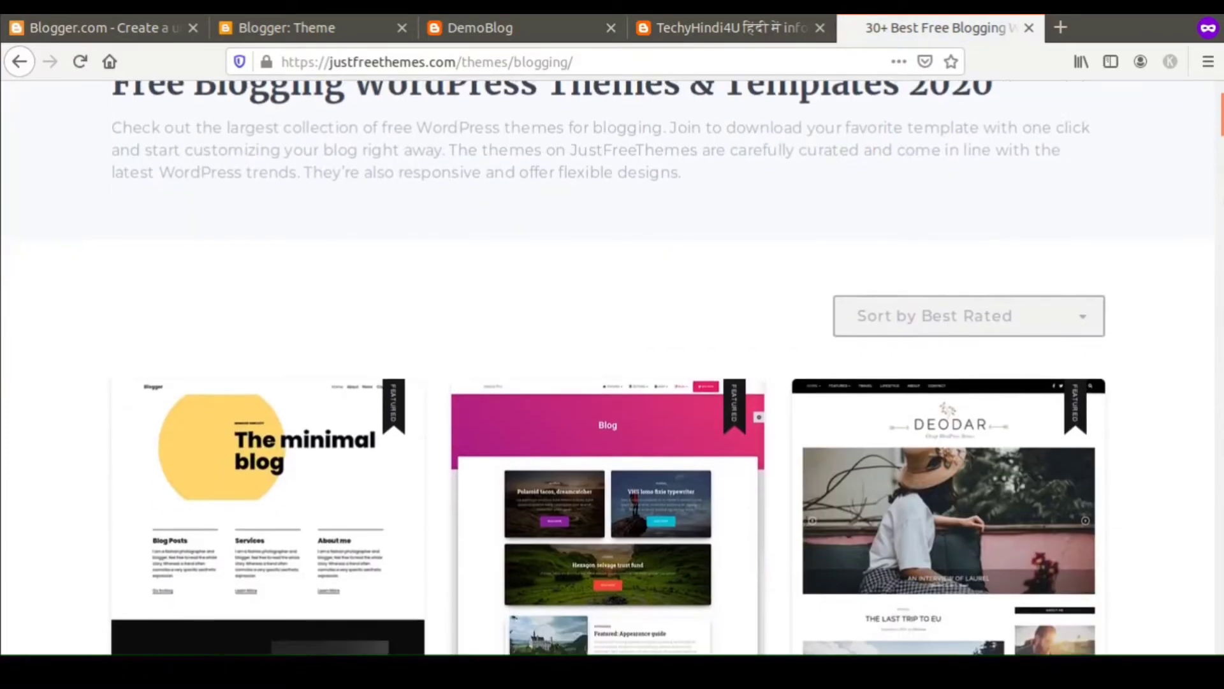
scroll(609, 368, "down", 4)
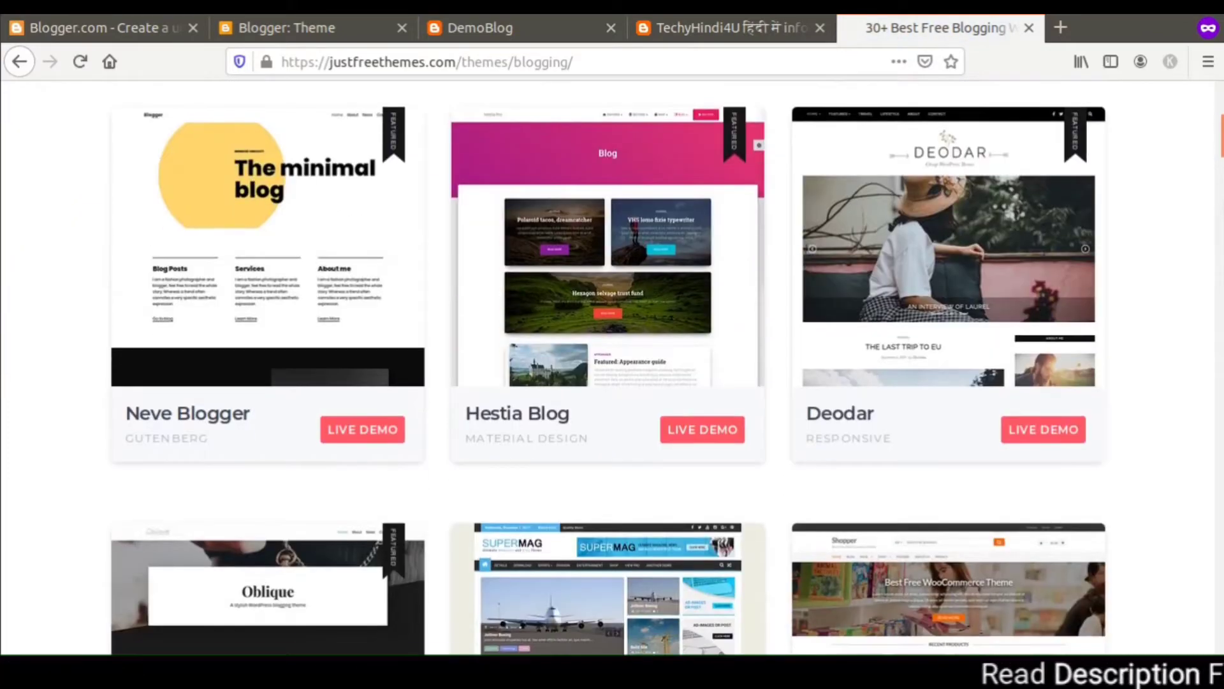
scroll(609, 368, "down", 6)
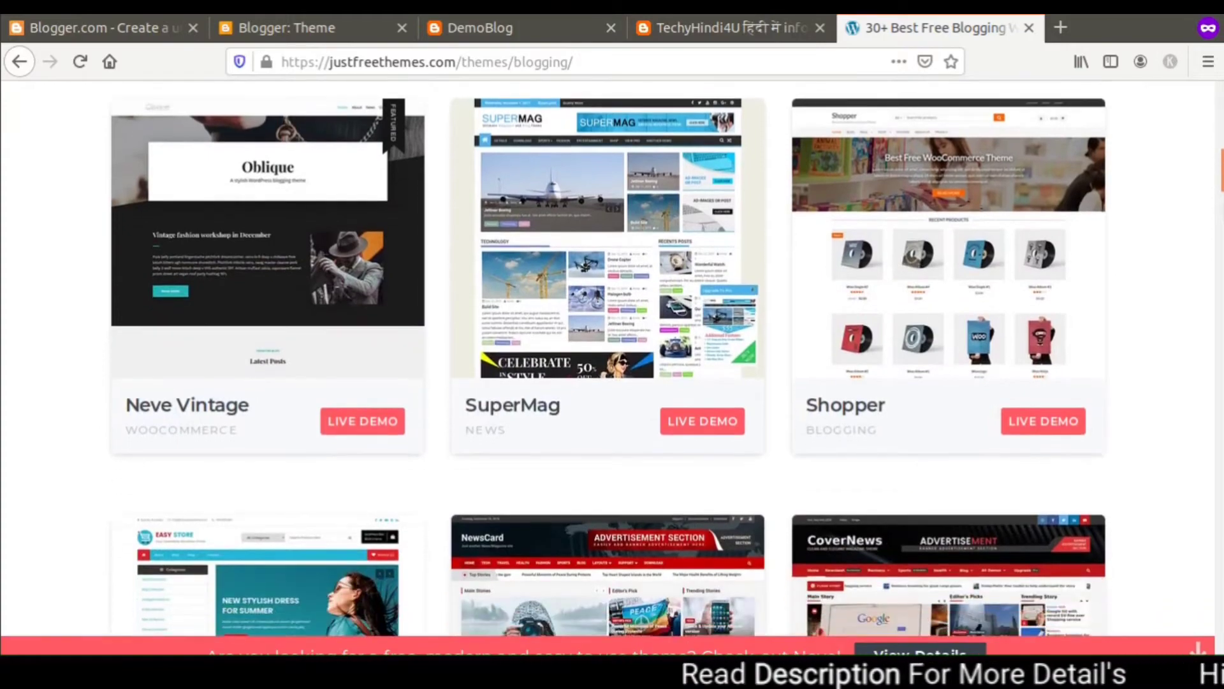
scroll(608, 368, "down", 4)
scroll(608, 368, "up", 7)
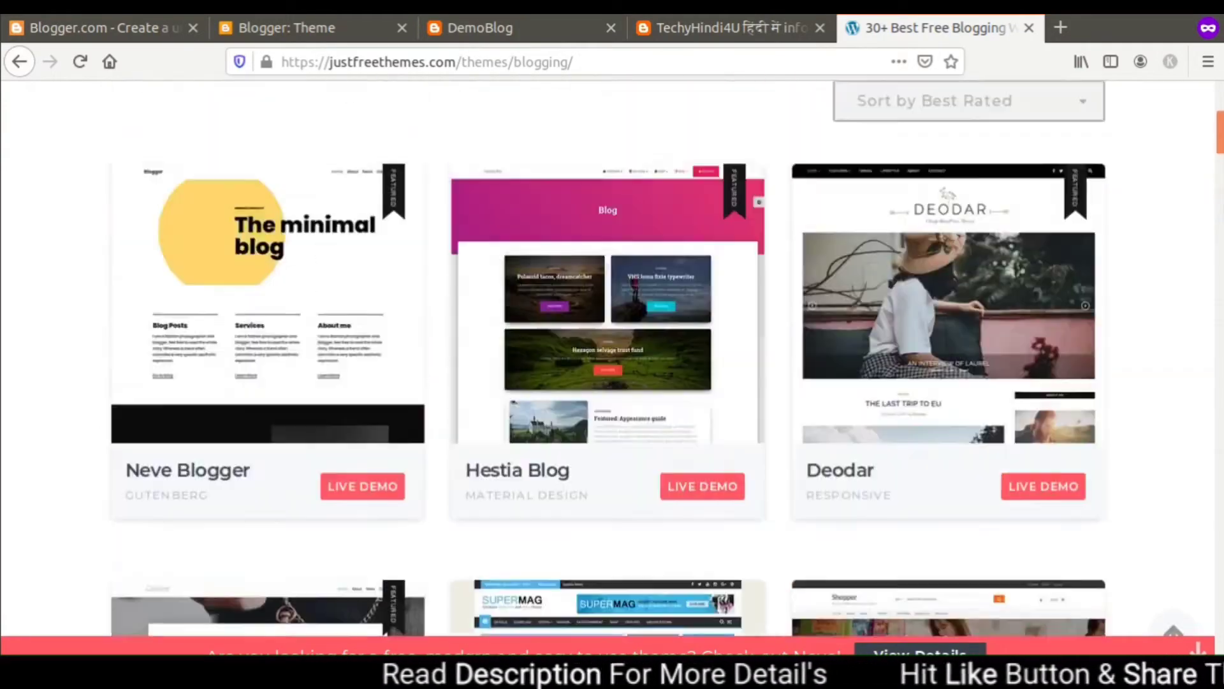
scroll(608, 368, "up", 5)
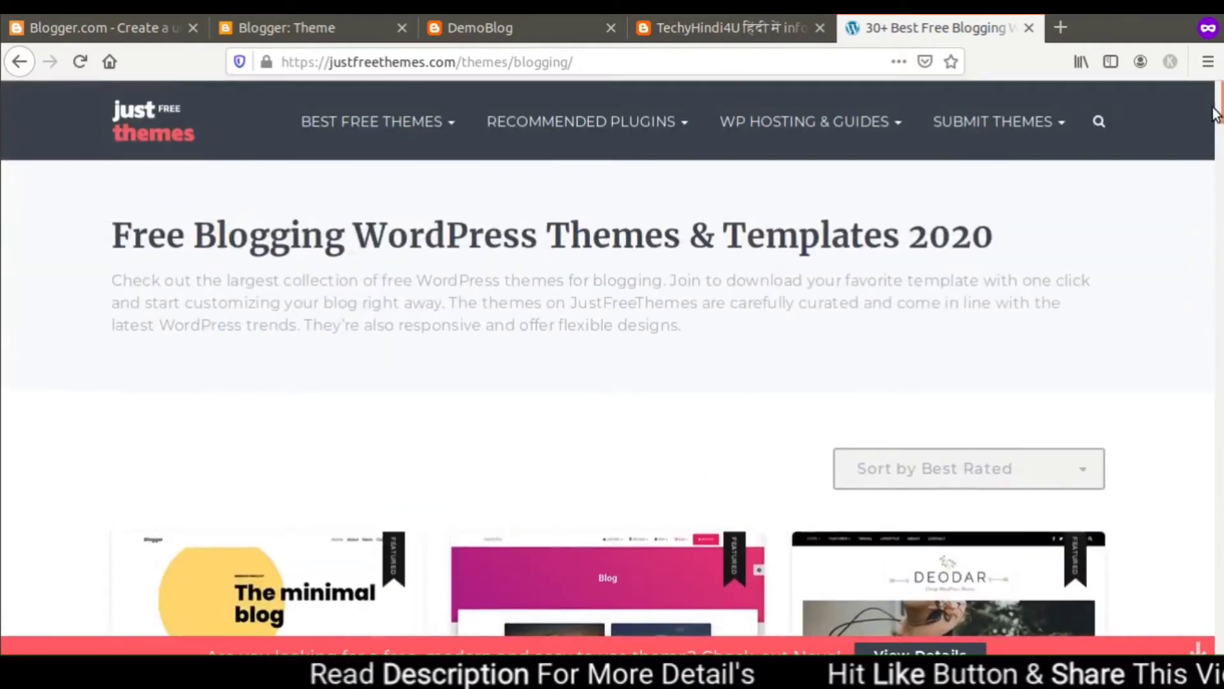
left_click(8, 61)
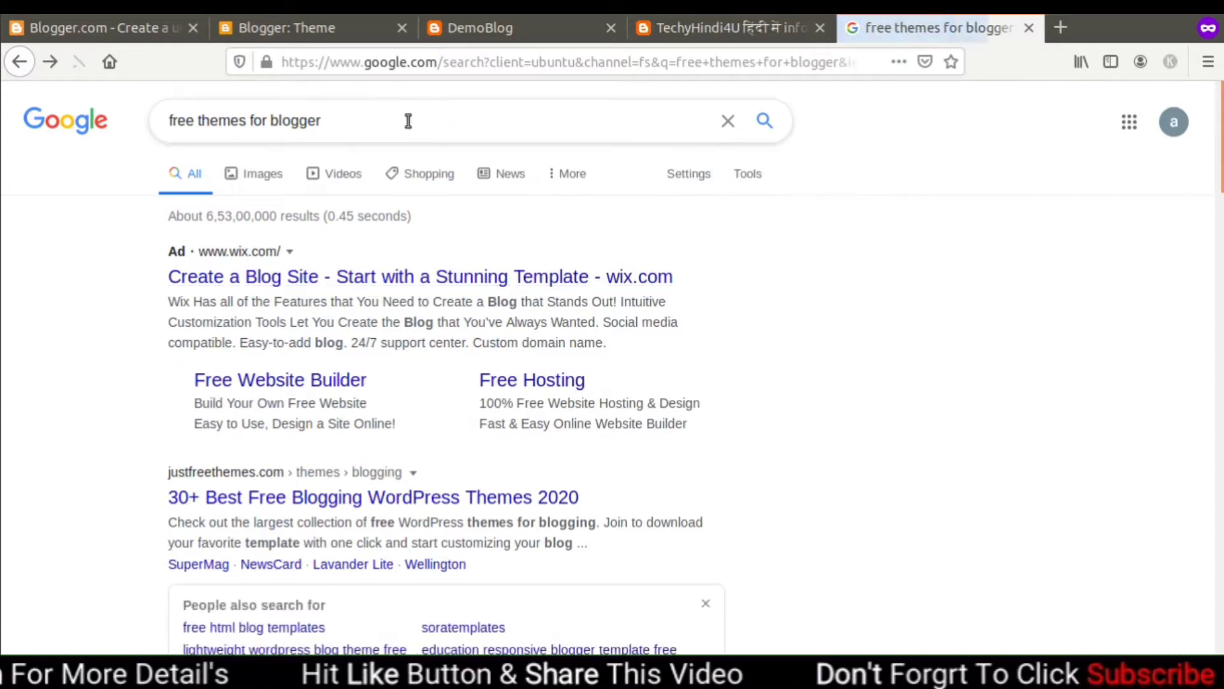
Open the cssauthor.com result on 300+ free responsive Blogger templates and examine its list of template categories.
scroll(814, 622, "down", 6)
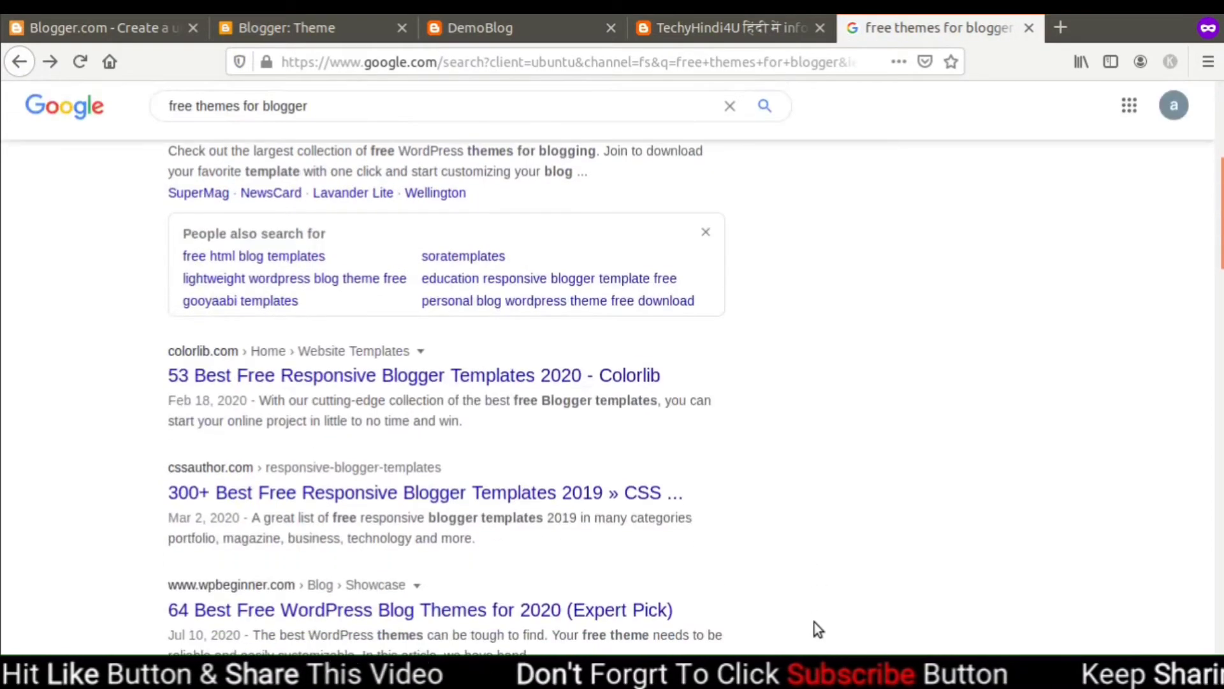
scroll(814, 629, "down", 3)
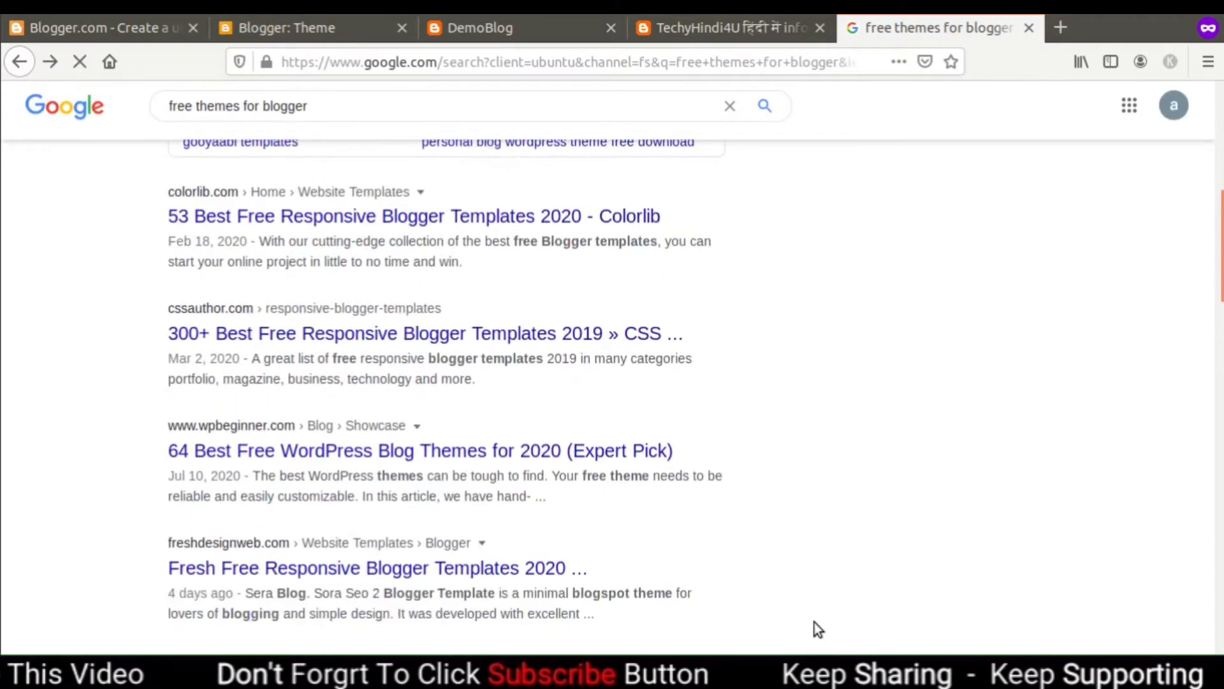
left_click(470, 332)
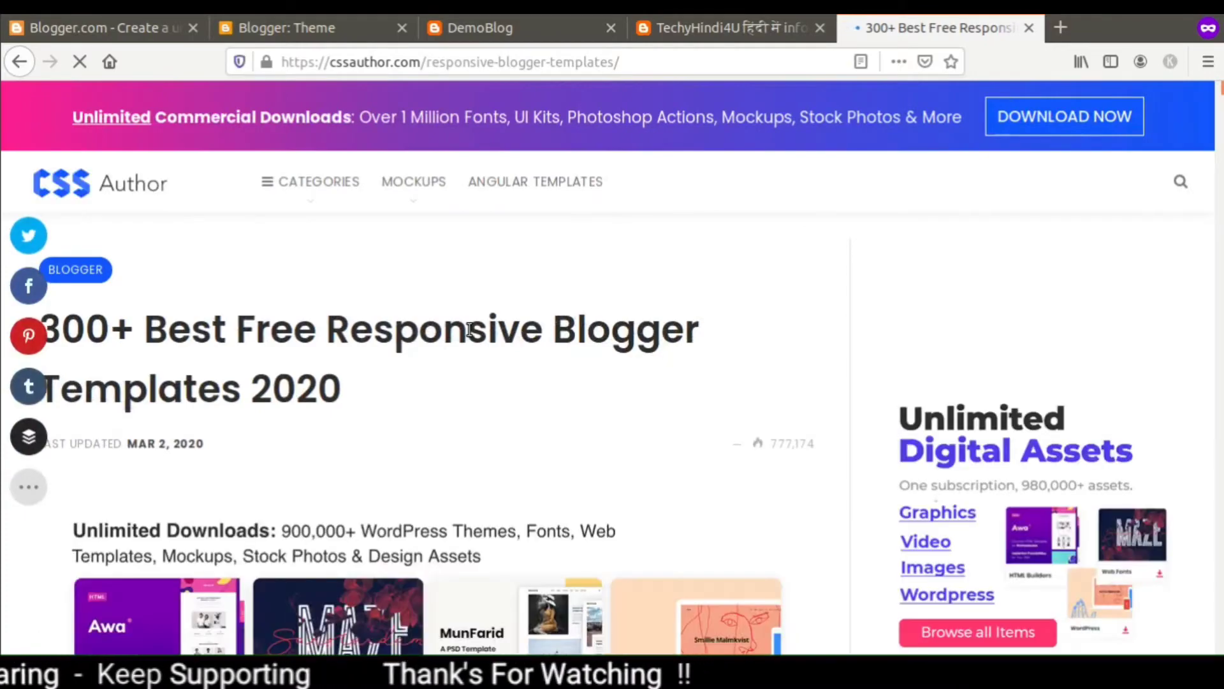
scroll(468, 329, "down", 6)
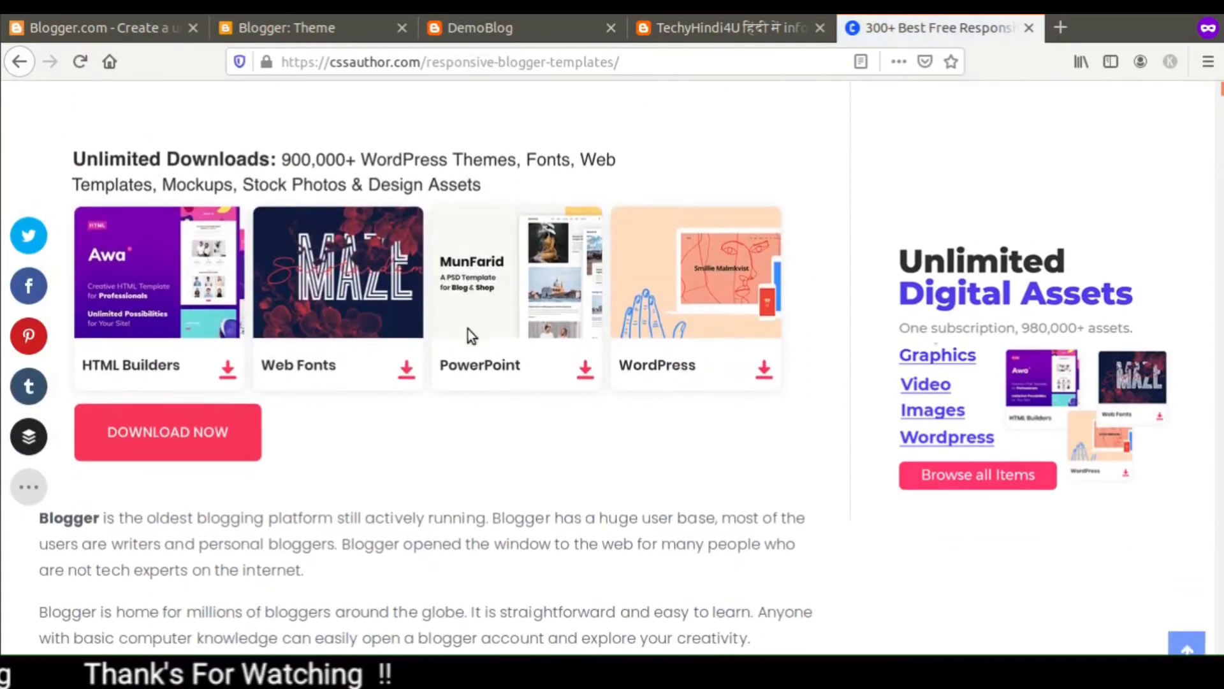
scroll(468, 329, "down", 10)
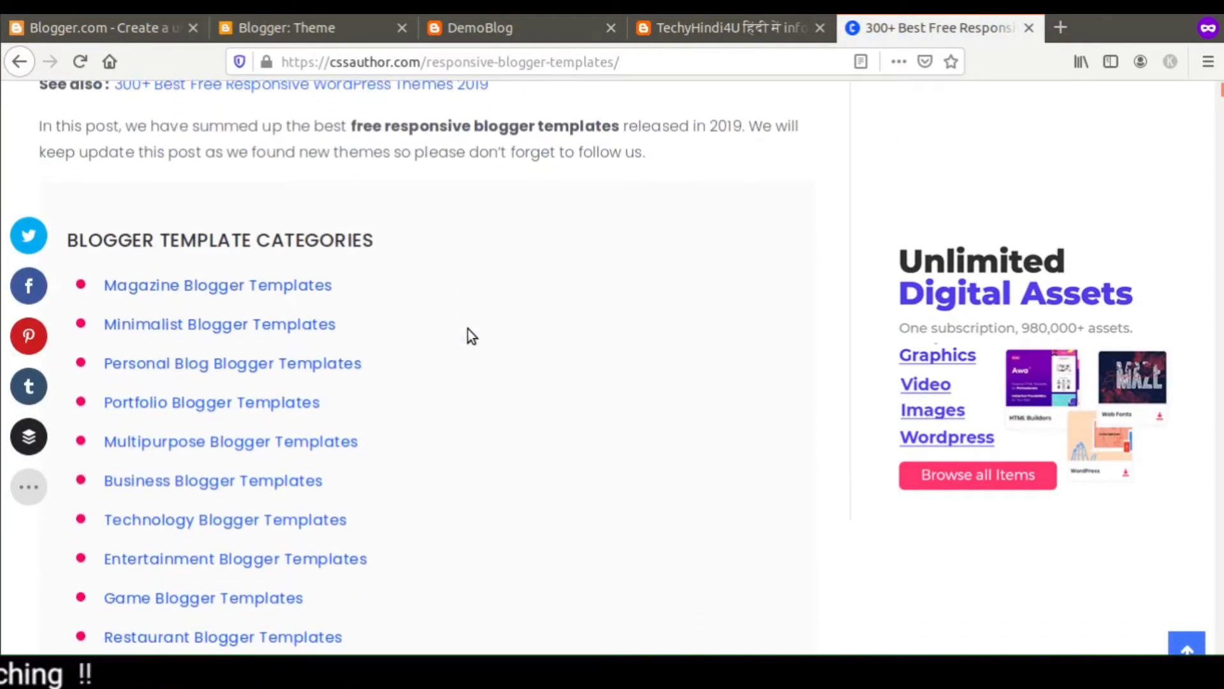
scroll(468, 329, "down", 8)
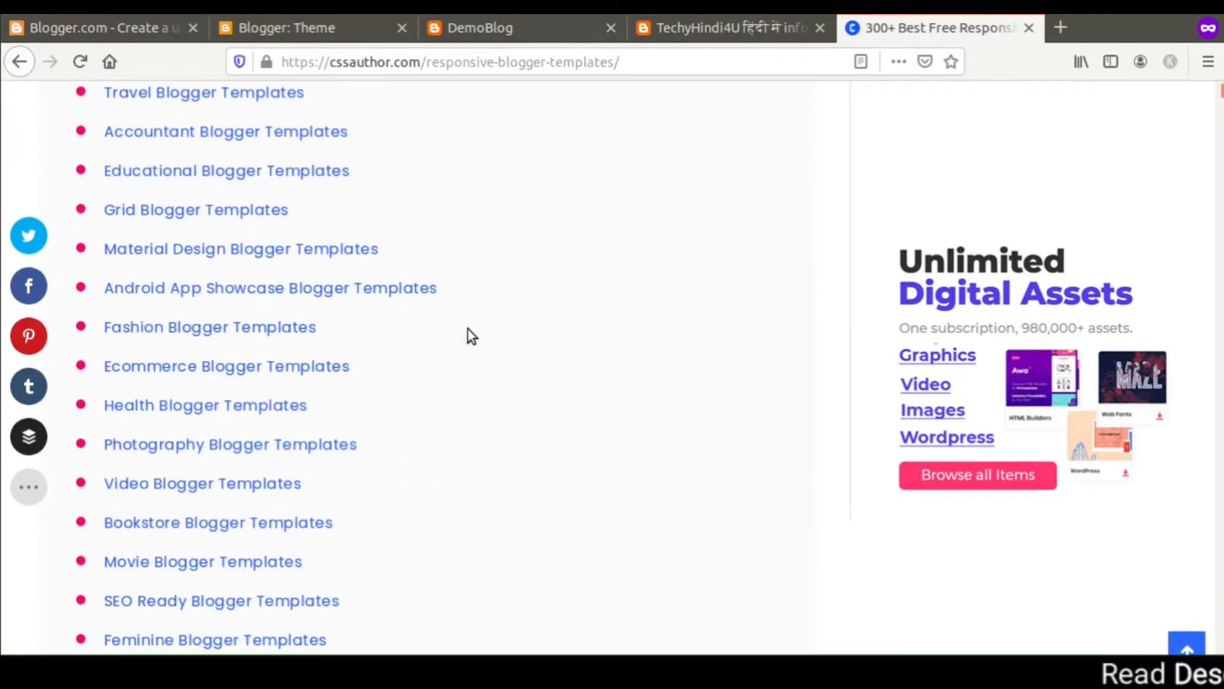
scroll(468, 329, "up", 1)
scroll(468, 329, "down", 1)
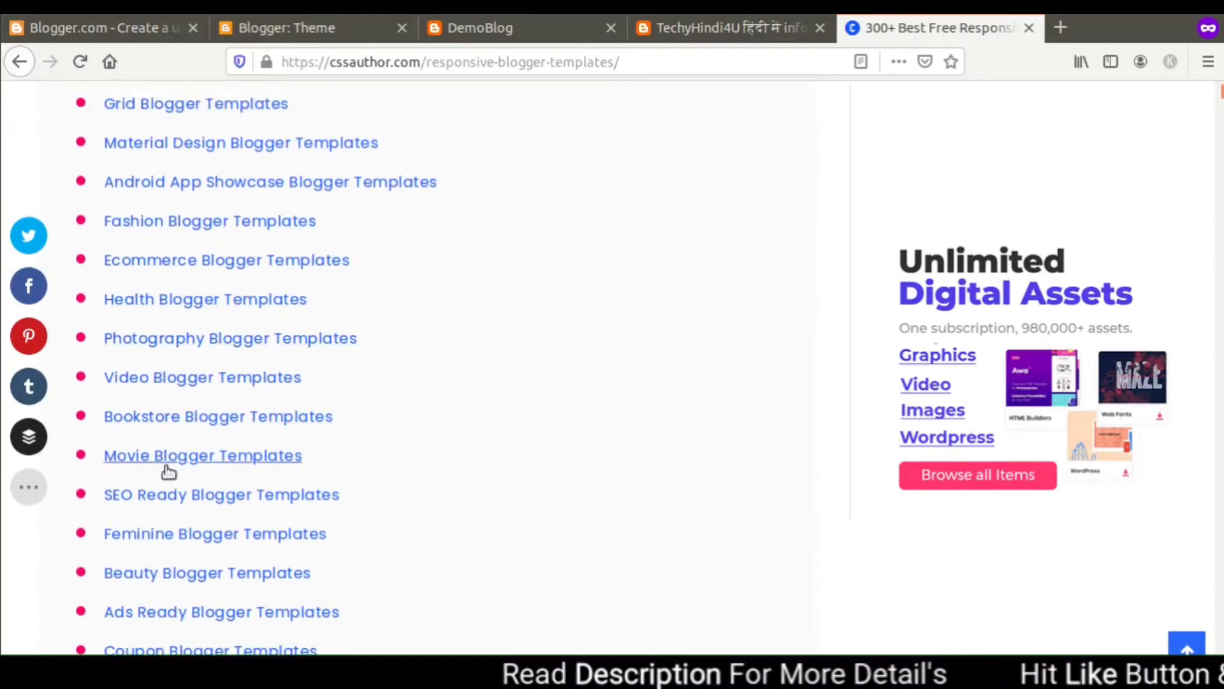
Jump to the SEO Ready Blogger Templates category and examine the SEO MAG PRO theme's preview.
scroll(167, 474, "down", 5)
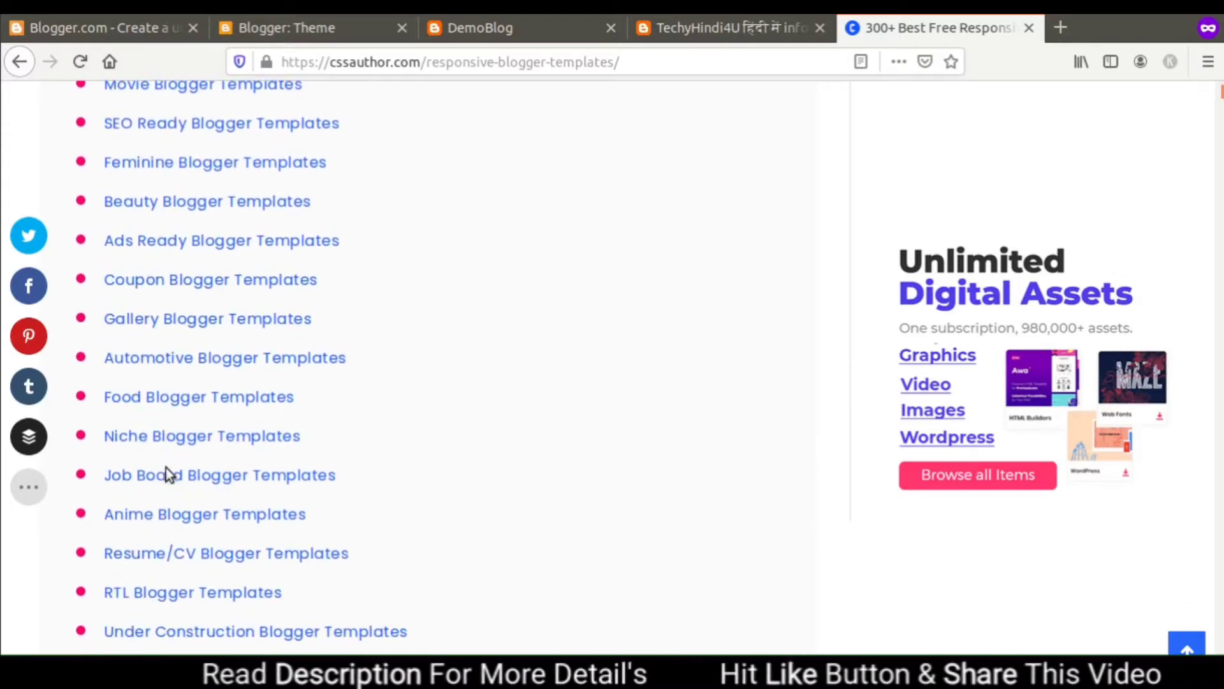
left_click(155, 132)
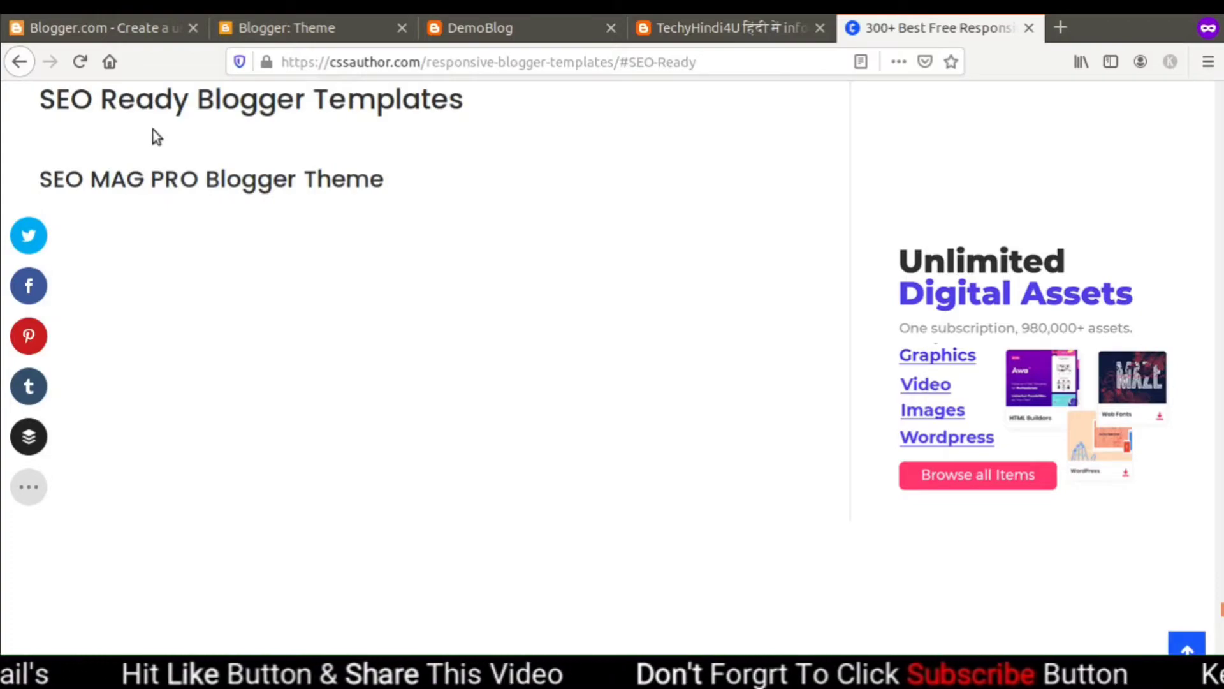
scroll(446, 234, "down", 3)
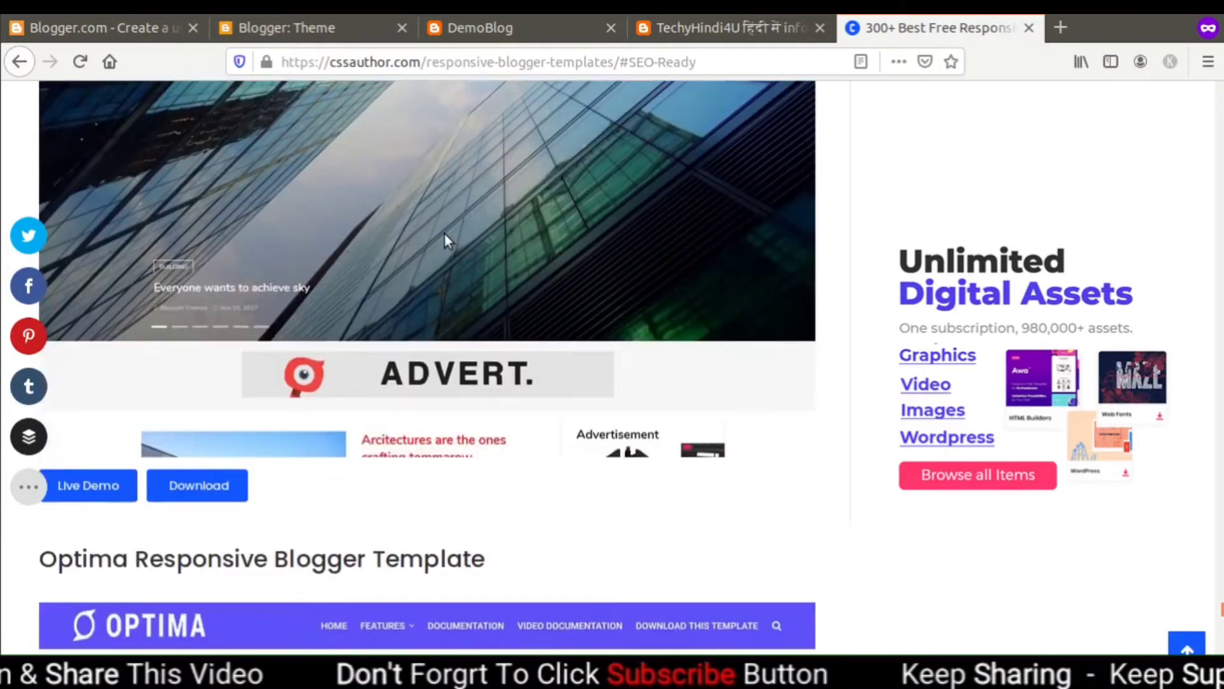
scroll(445, 234, "down", 1)
scroll(445, 234, "up", 3)
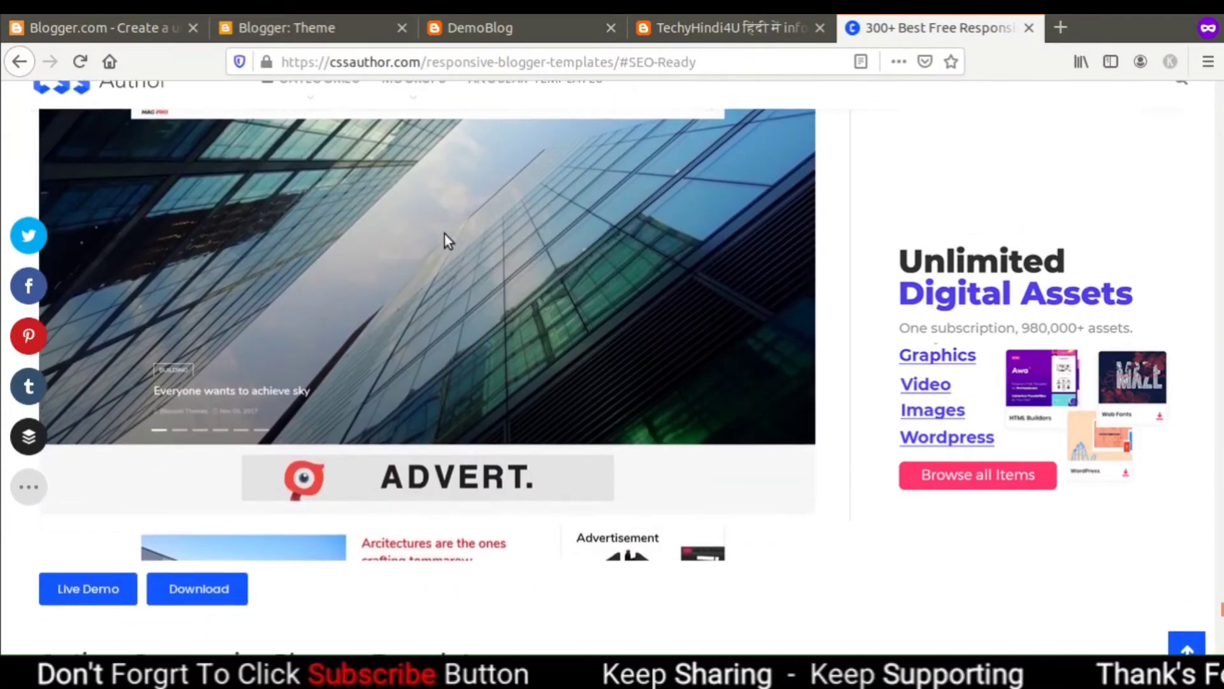
scroll(445, 235, "down", 3)
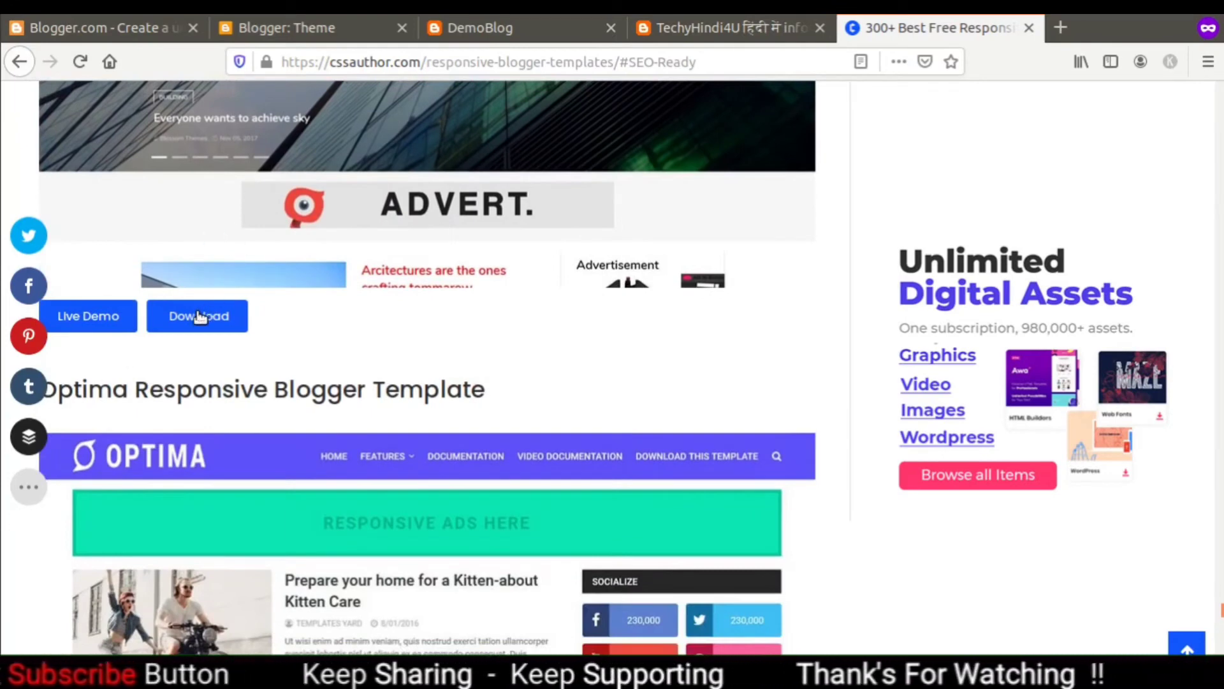
Open the SEO MAG PRO theme's download page on Blossom Themes and continue to its GitHub repository.
left_click(200, 317)
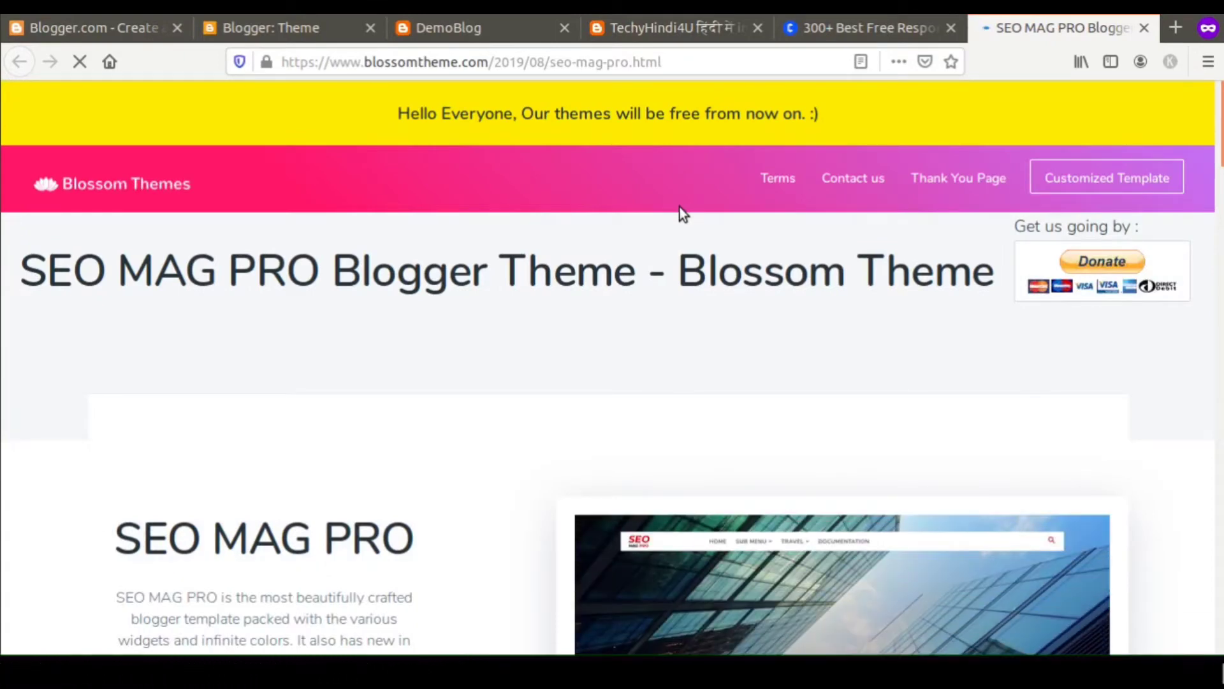
scroll(612, 367, "down", 10)
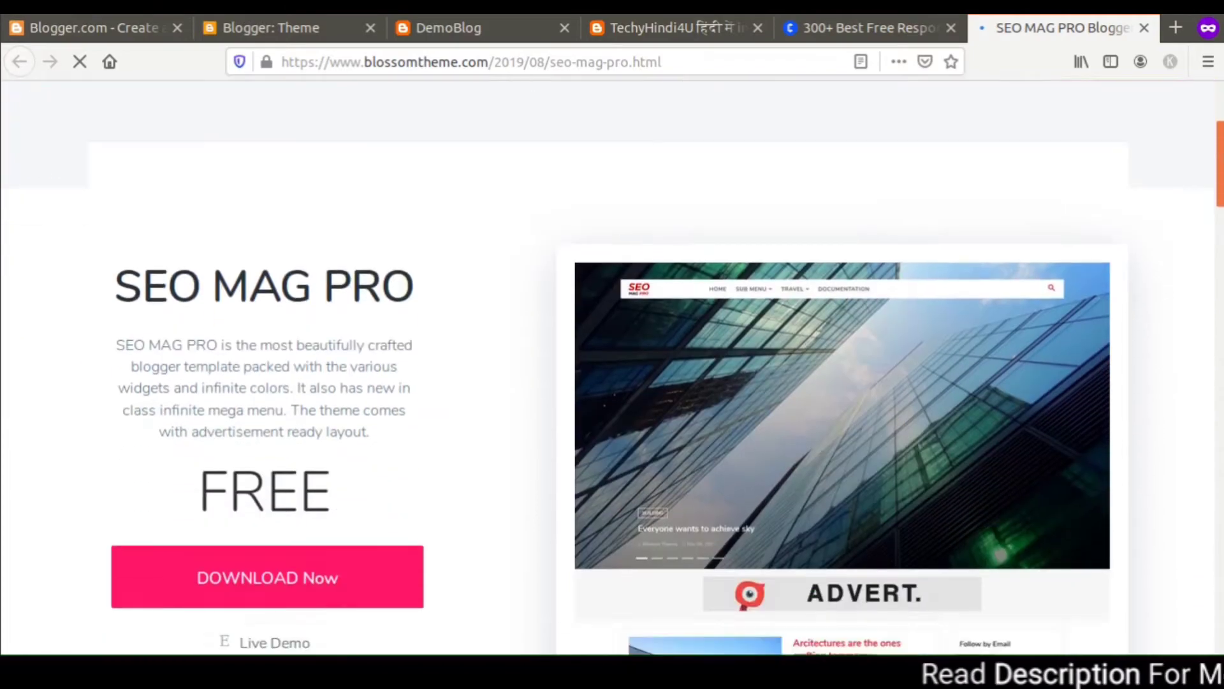
scroll(612, 367, "up", 5)
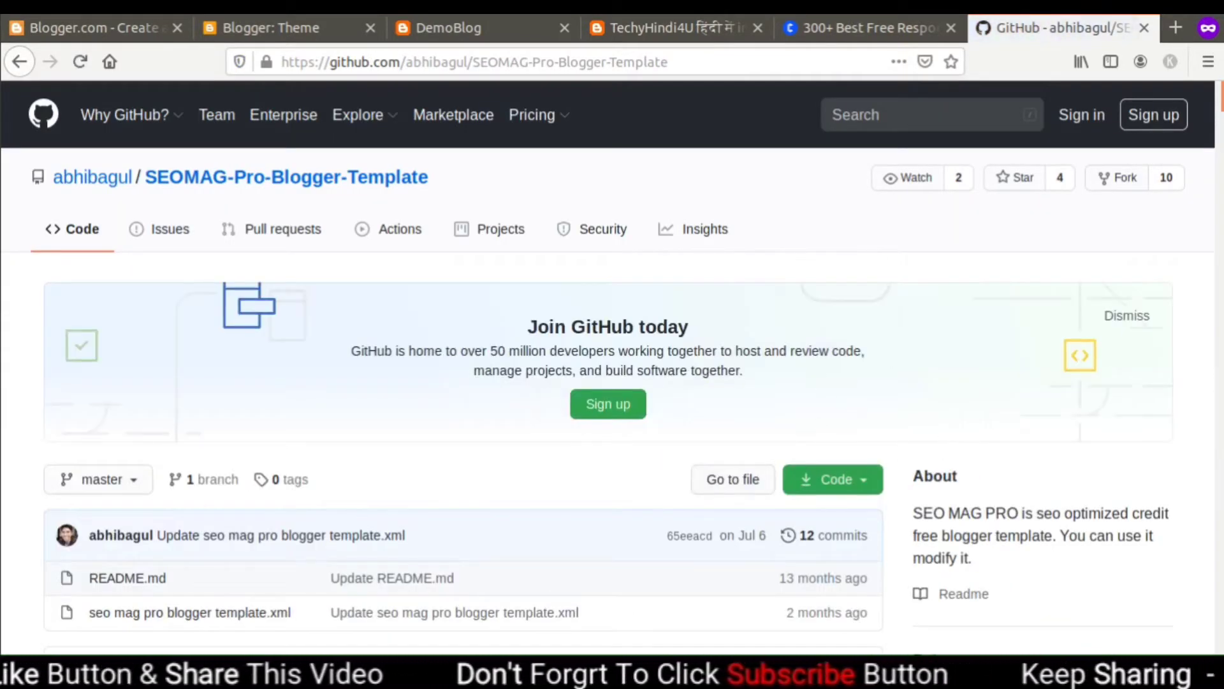
Open seo mag pro blogger template.xml in the SEOMAG-Pro-Blogger-Template repository and examine its code.
scroll(957, 343, "down", 3)
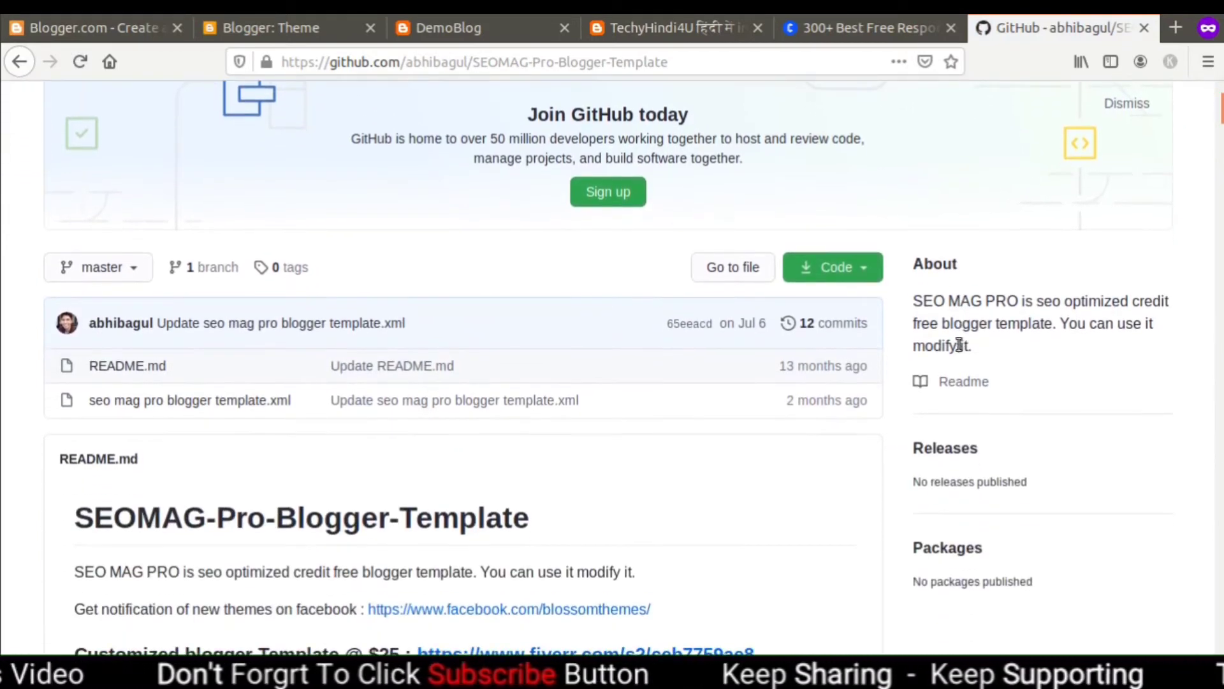
scroll(190, 440, "down", 1)
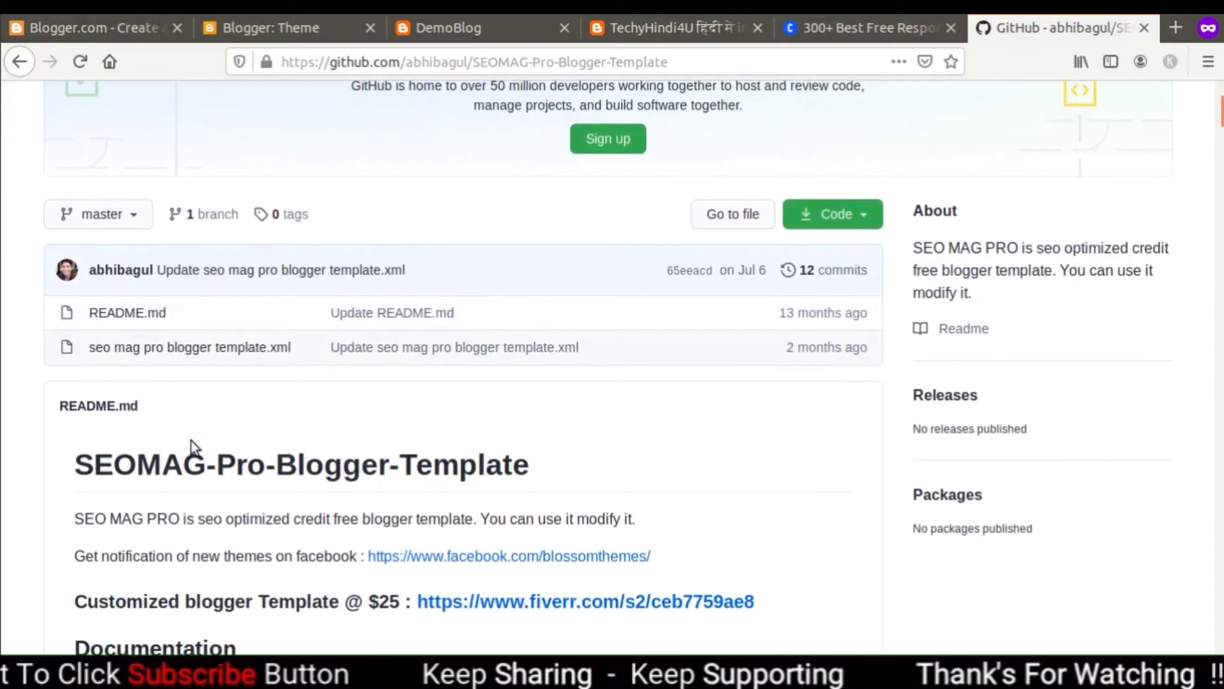
left_click(245, 349)
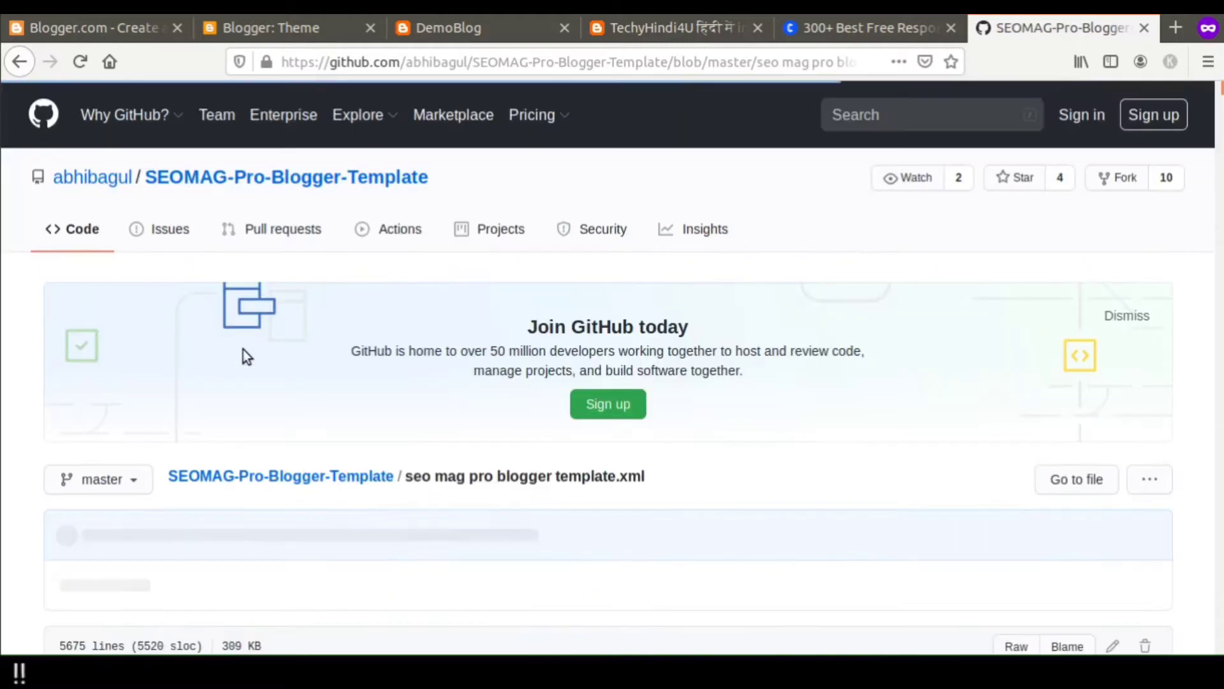
scroll(857, 484, "down", 8)
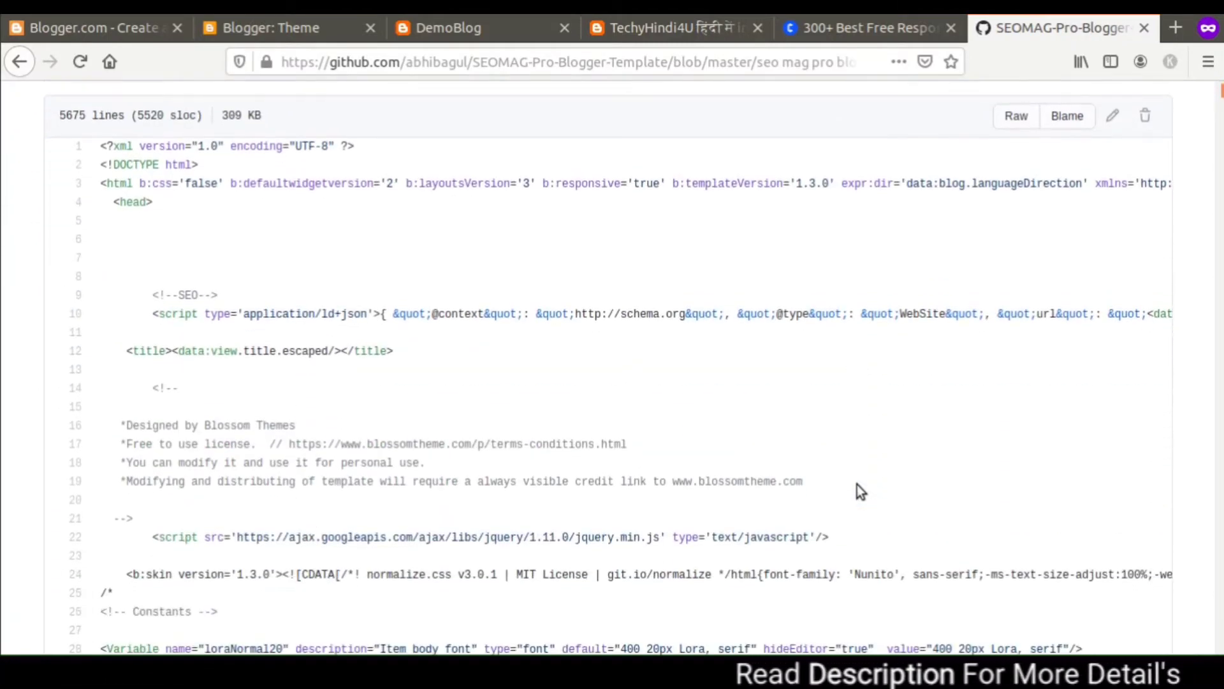
scroll(960, 425, "down", 1)
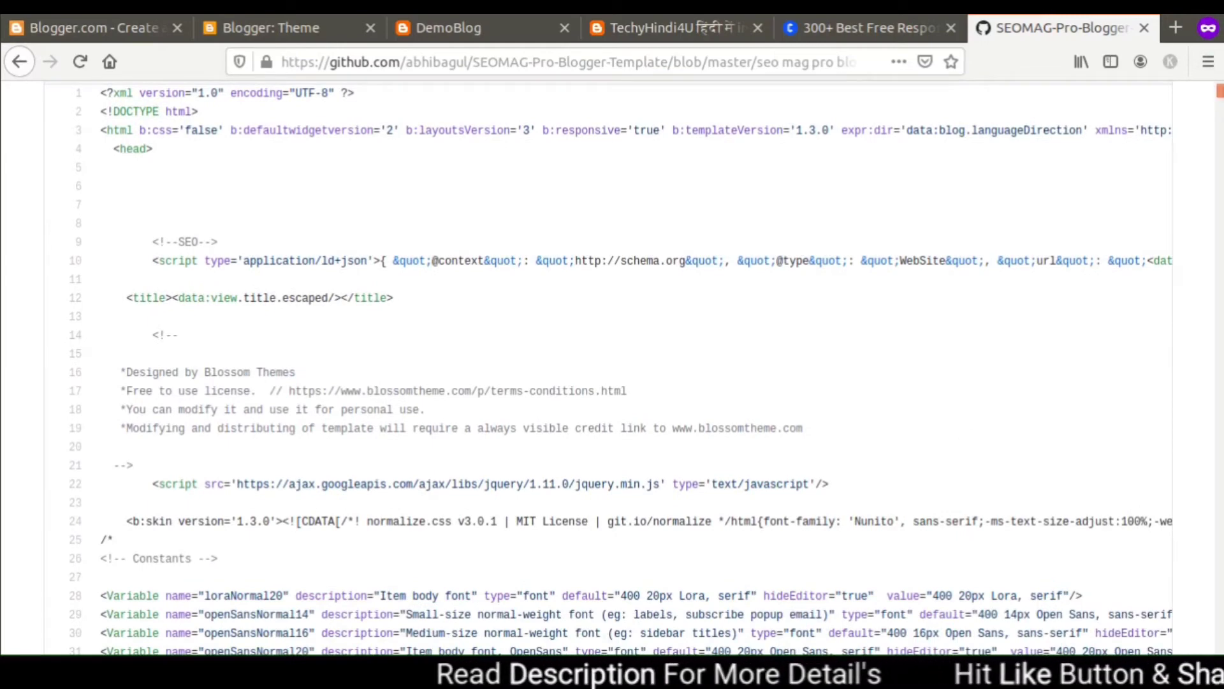
scroll(576, 548, "up", 4)
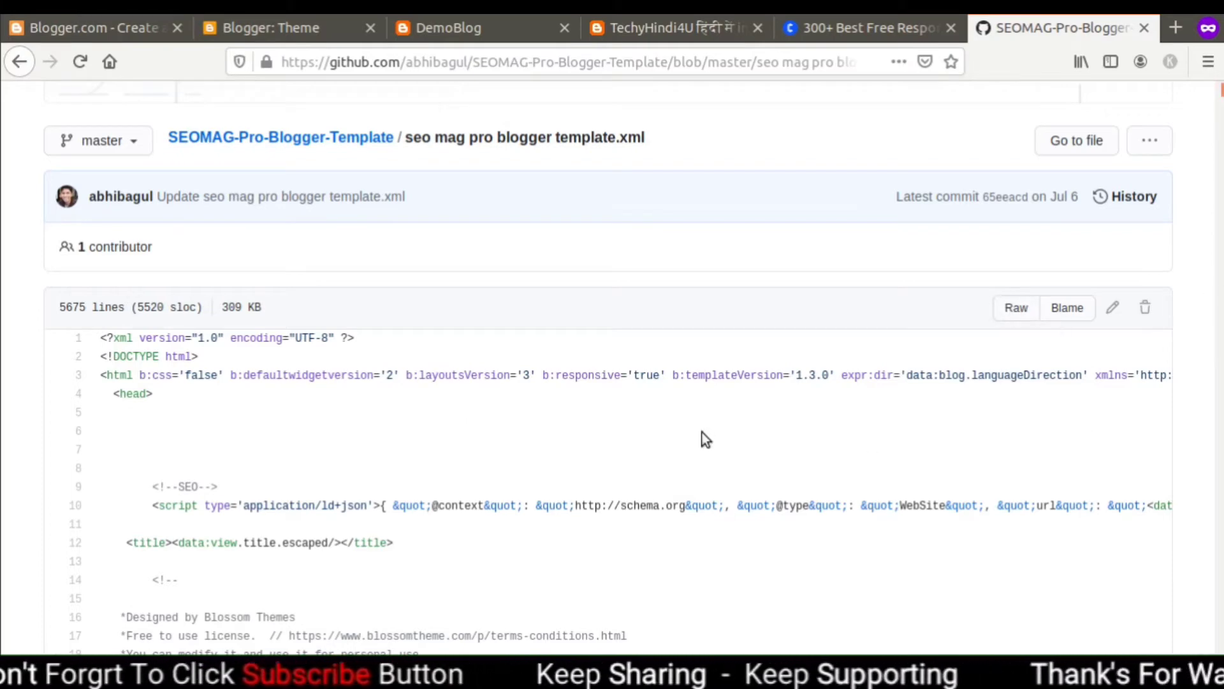
Check the XML file's extra options, try to edit it on GitHub, and close the GitHub tab.
left_click(1140, 150)
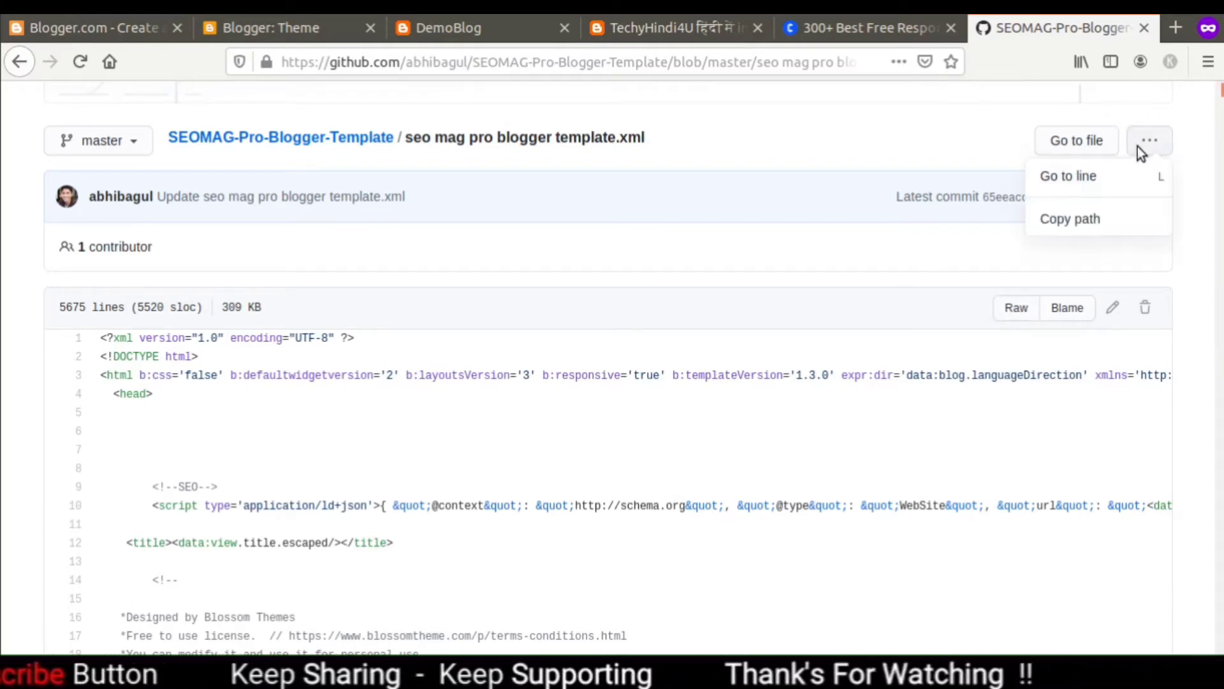
left_click(544, 466)
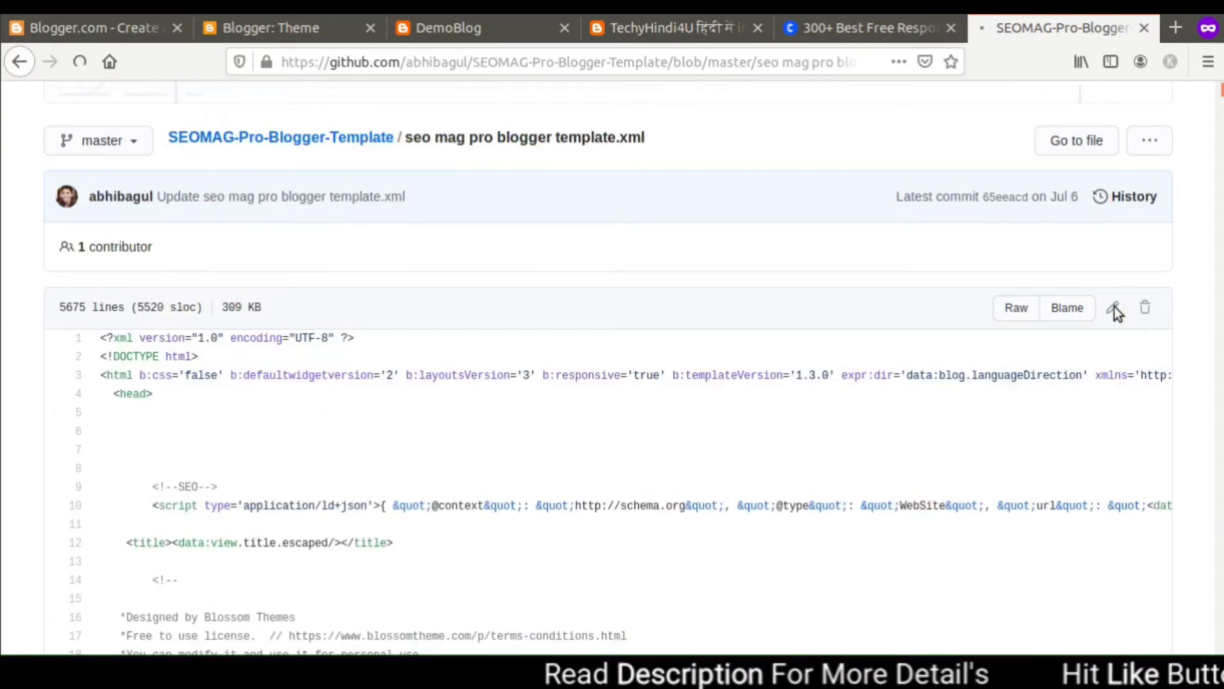
left_click(1114, 307)
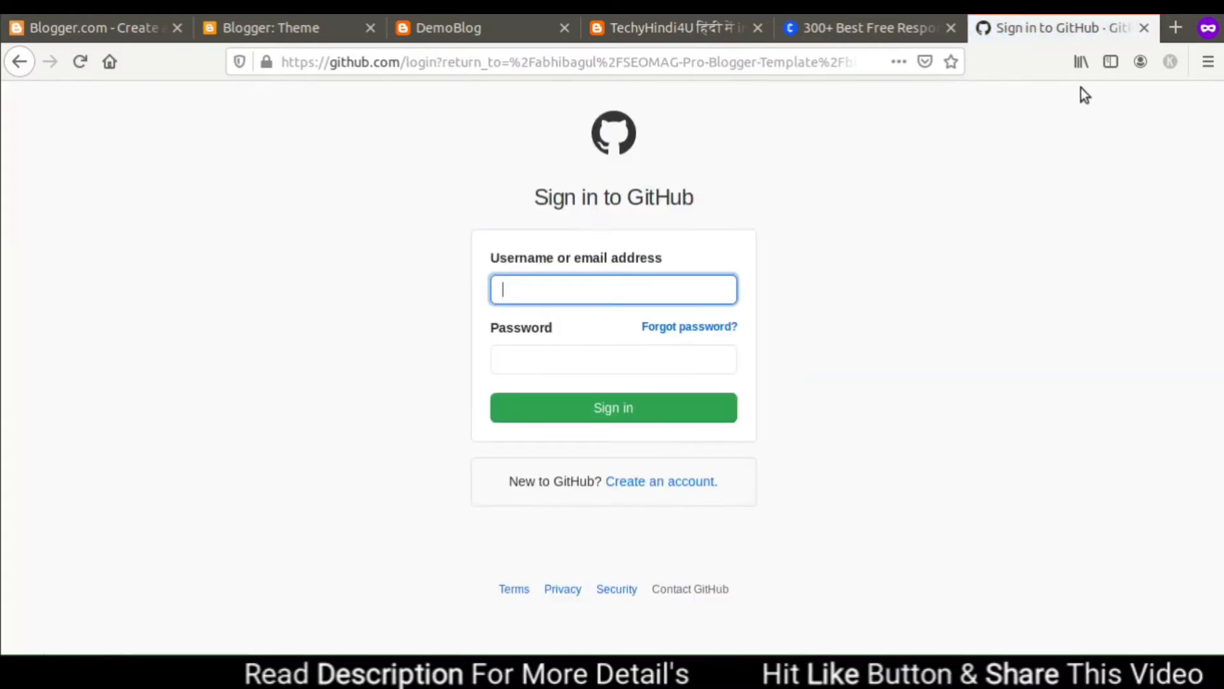
left_click(1143, 29)
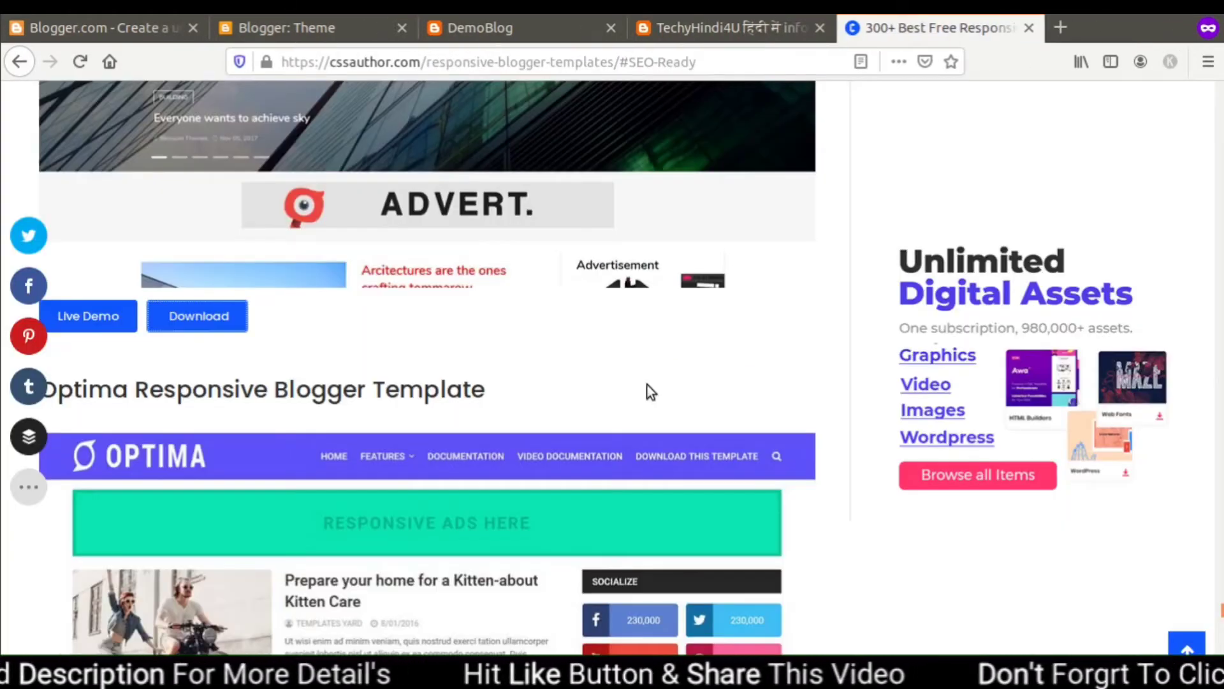
Open the download page of the Optima Responsive Blogger Template from the cssauthor.com list.
scroll(645, 402, "down", 7)
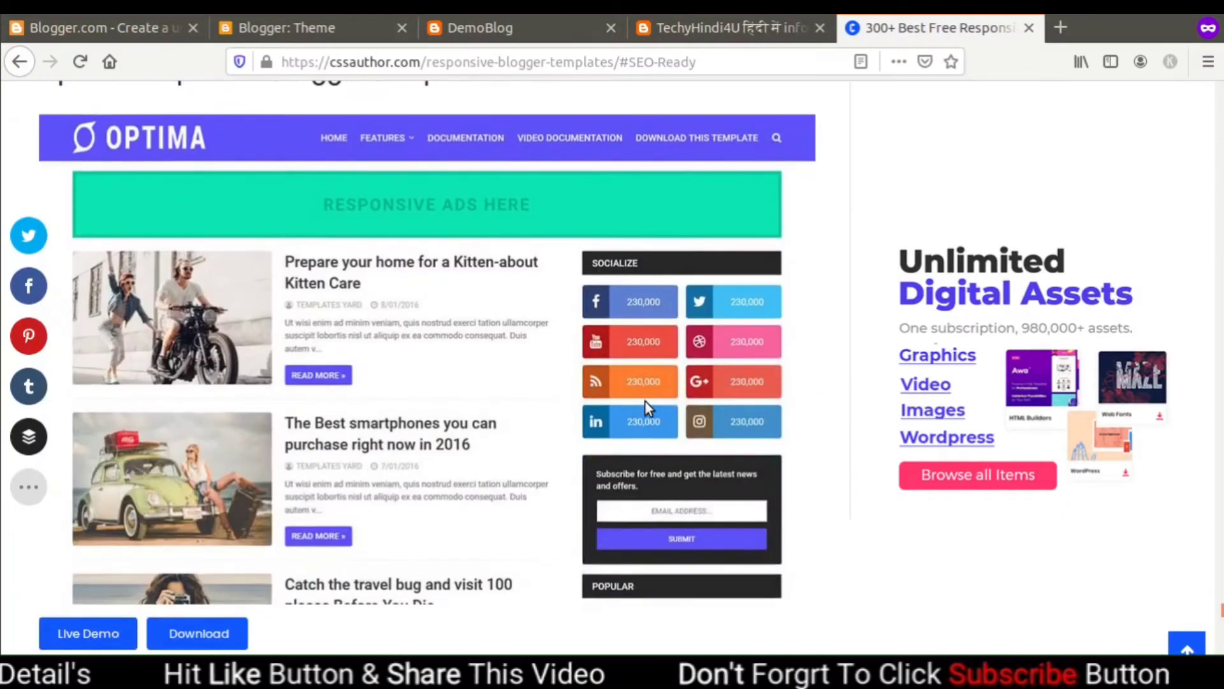
scroll(645, 403, "down", 2)
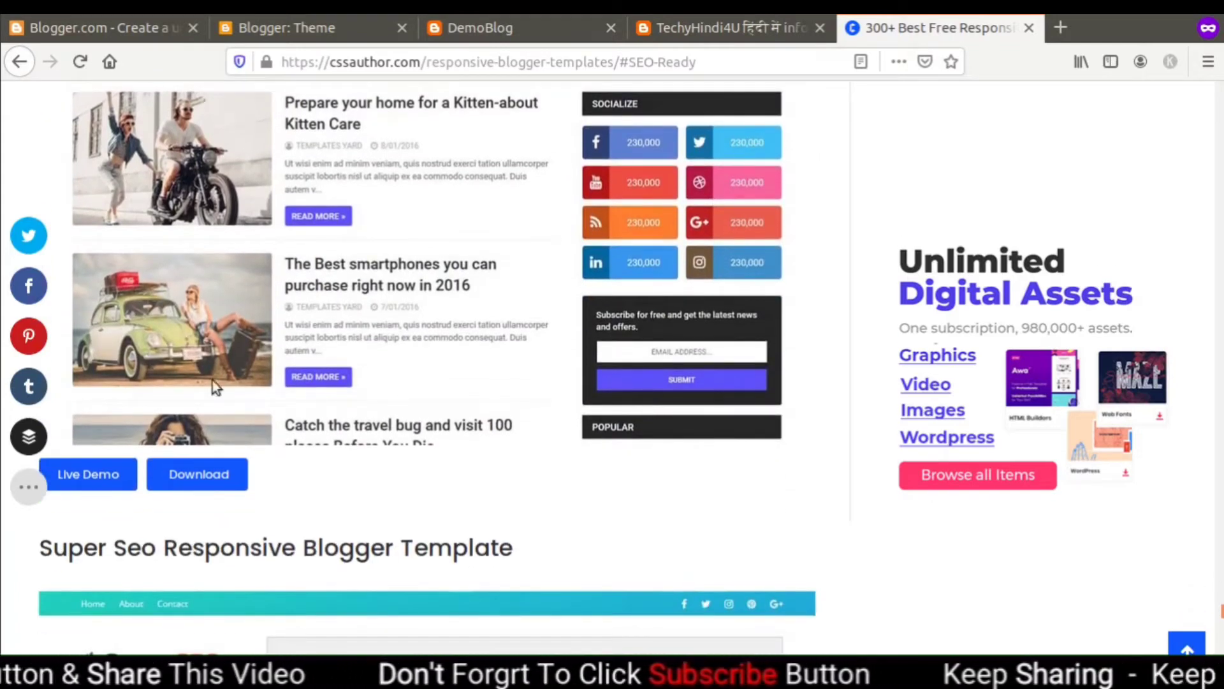
left_click(199, 475)
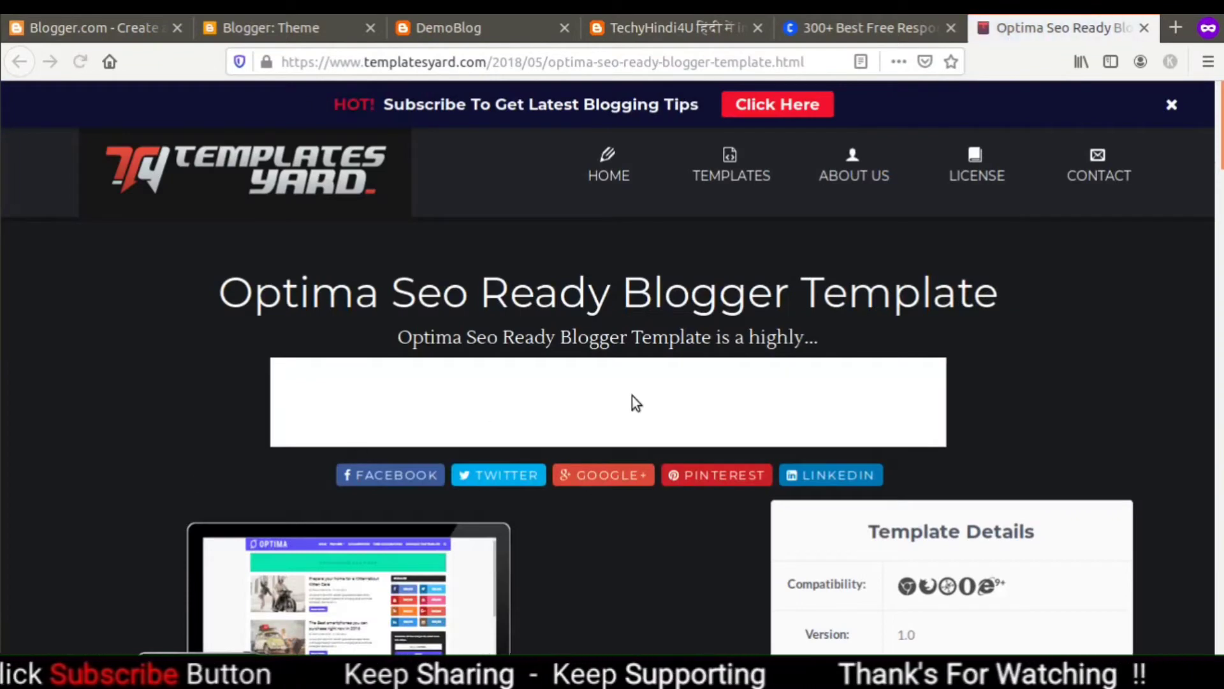
Download the free version of the Optima template and save Optima.zip to disk.
scroll(955, 324, "down", 6)
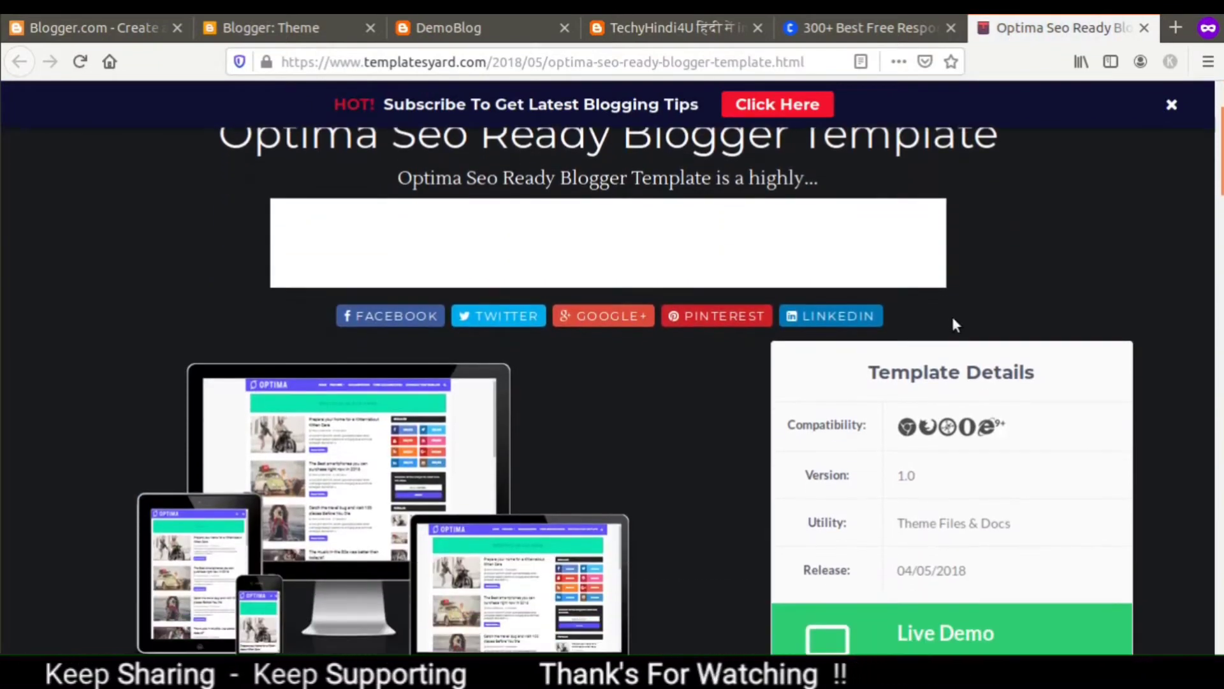
scroll(954, 322, "down", 3)
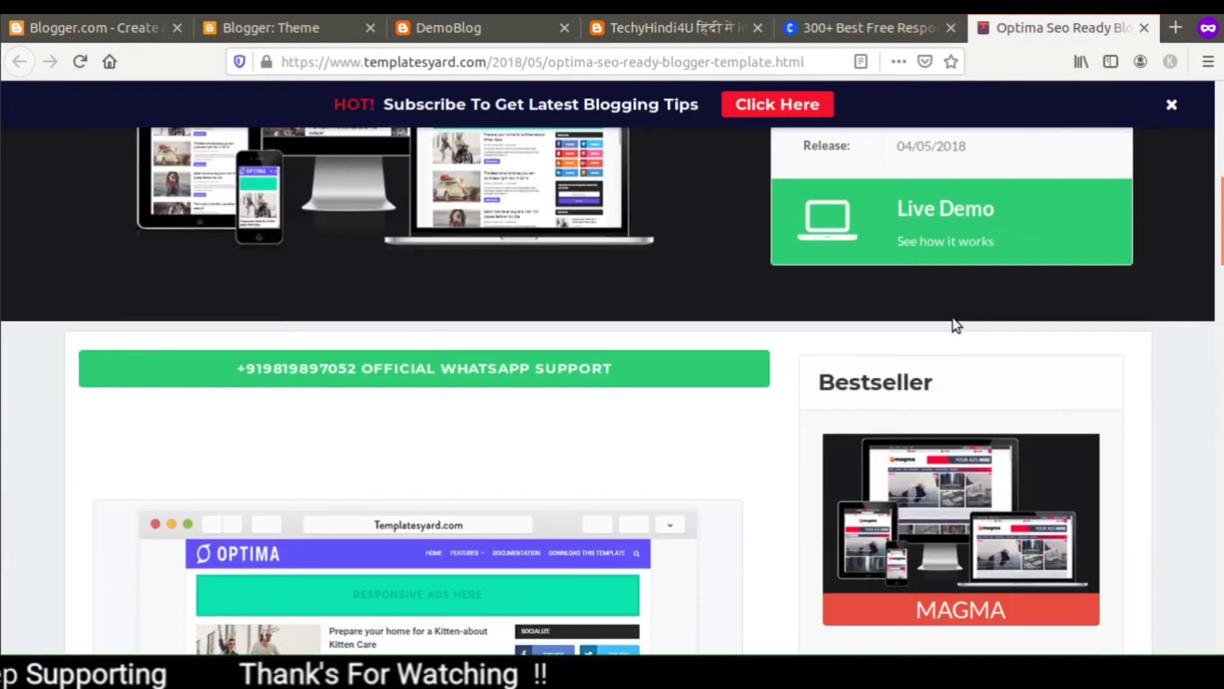
scroll(954, 322, "up", 6)
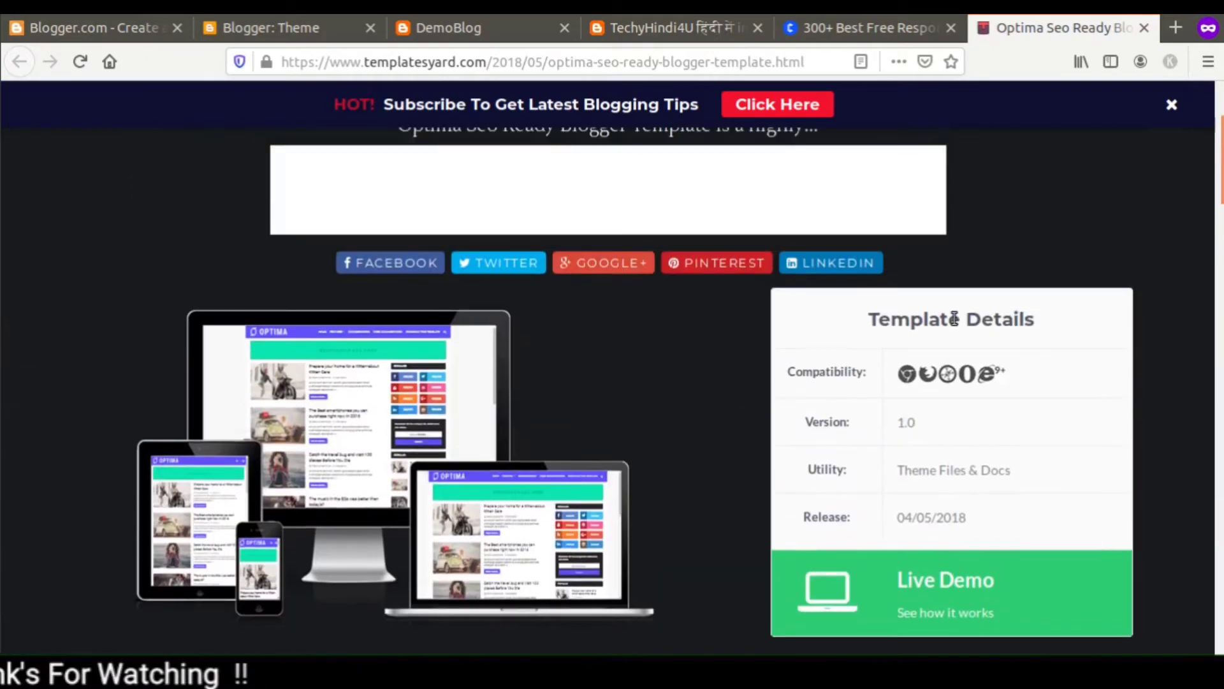
scroll(955, 324, "up", 3)
scroll(954, 323, "down", 9)
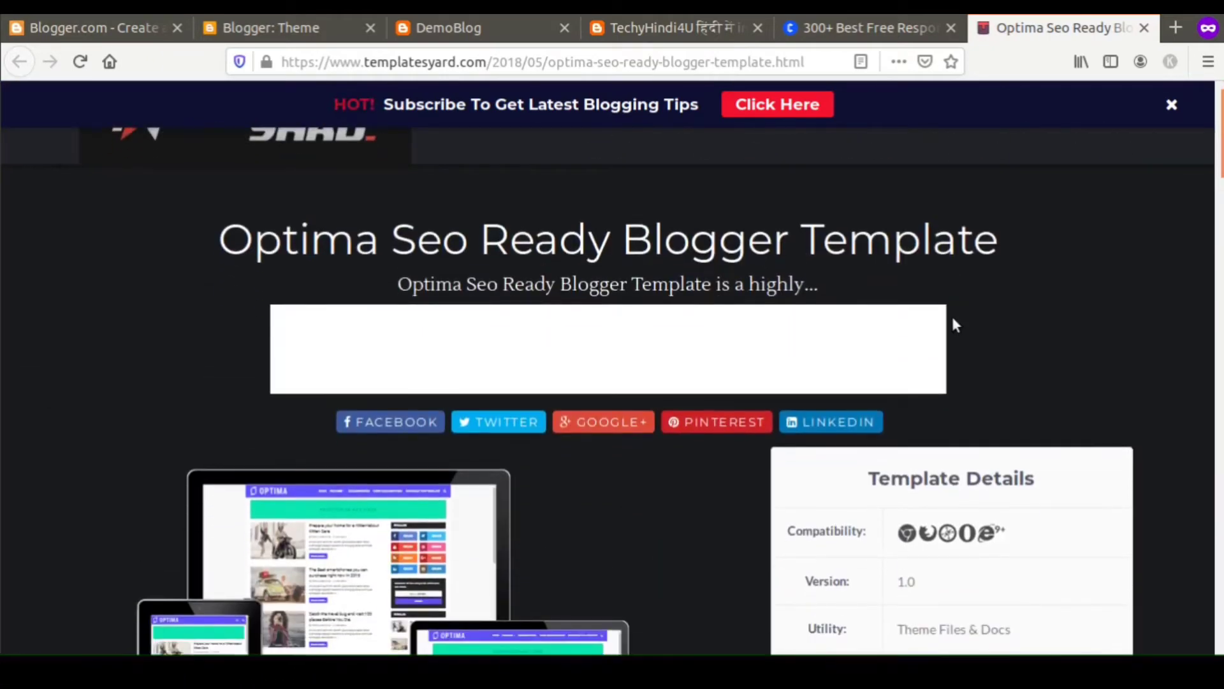
scroll(955, 324, "down", 18)
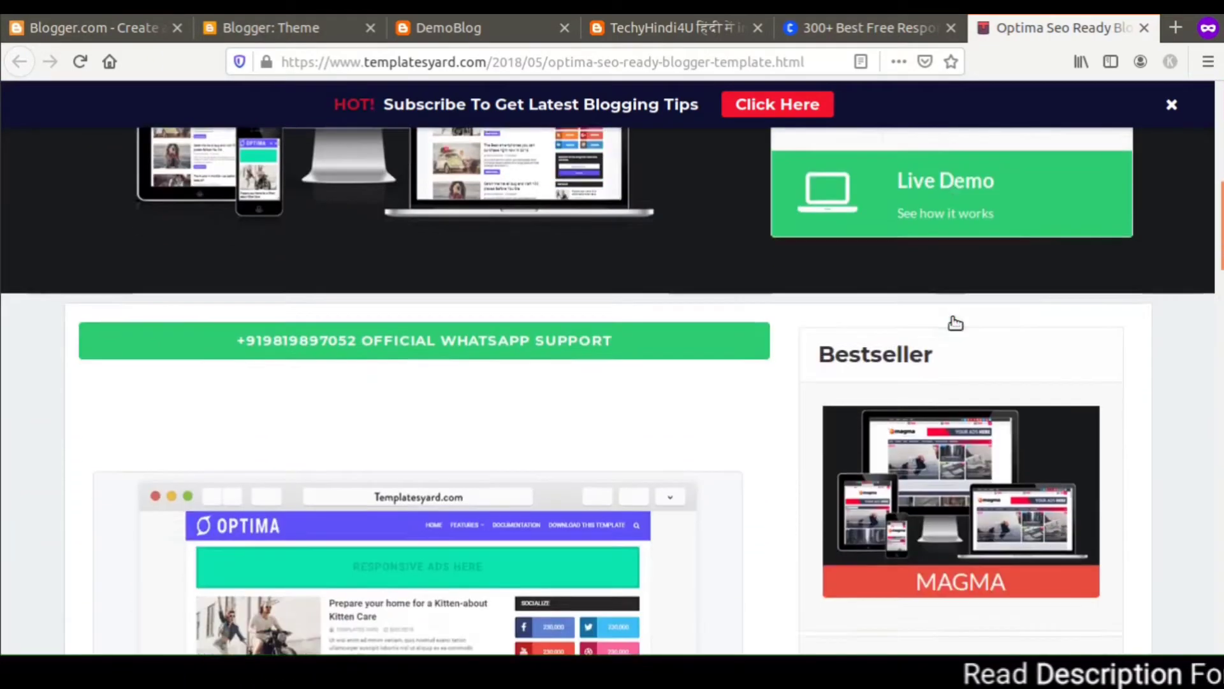
scroll(957, 325, "down", 2)
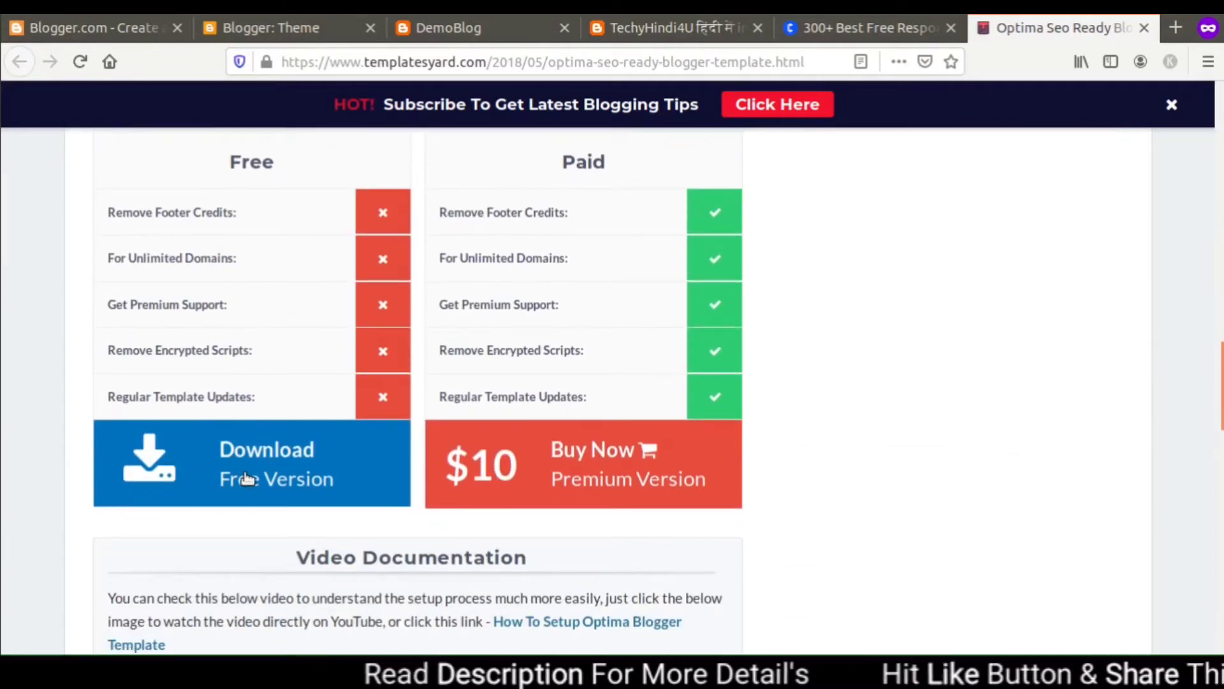
left_click(248, 480)
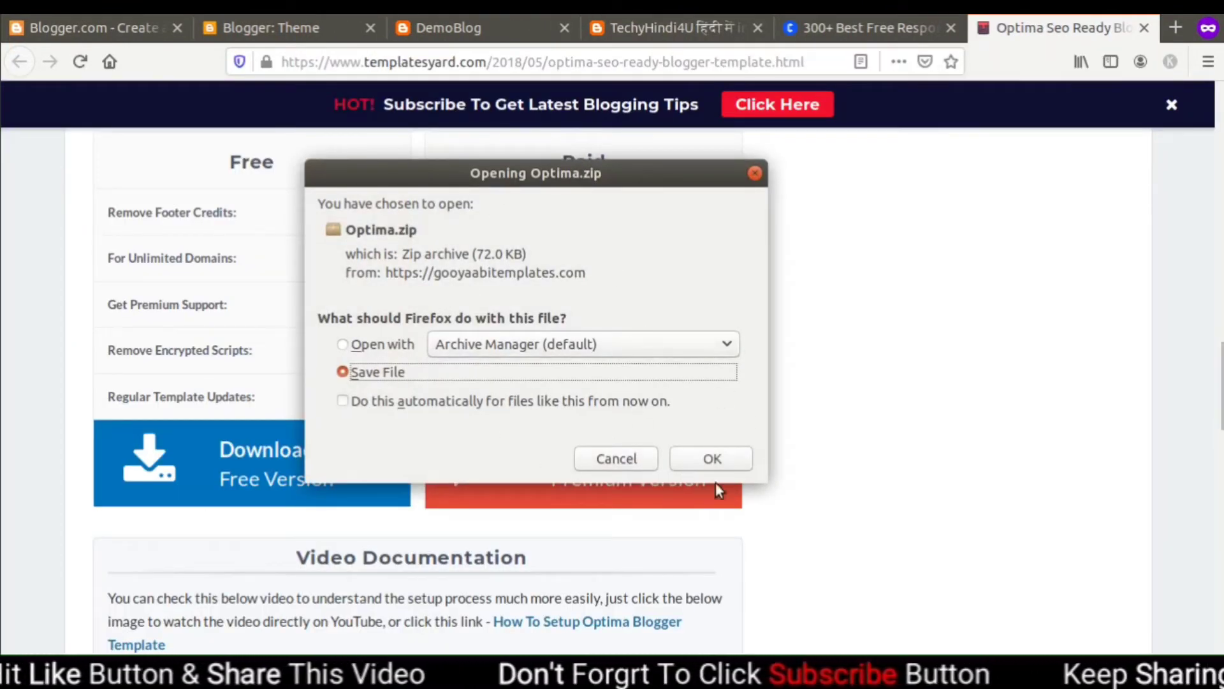
left_click(712, 459)
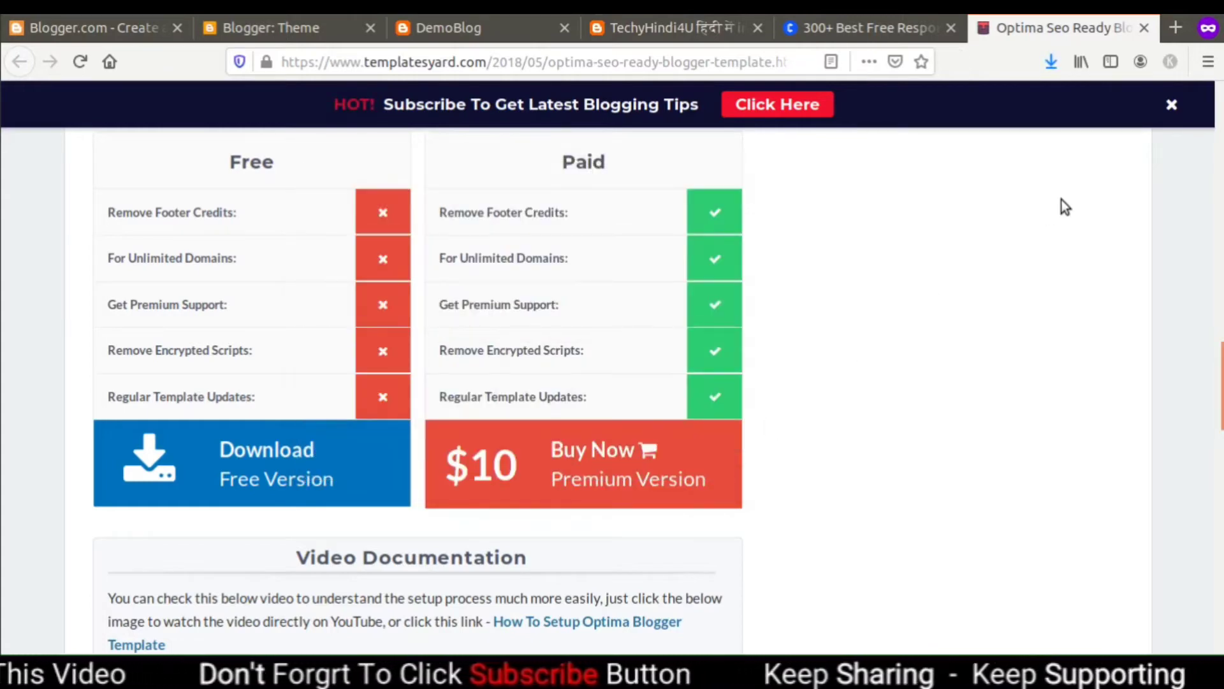
Open the downloaded Optima.zip archive and locate the Optima.xml template file inside it.
left_click(1046, 56)
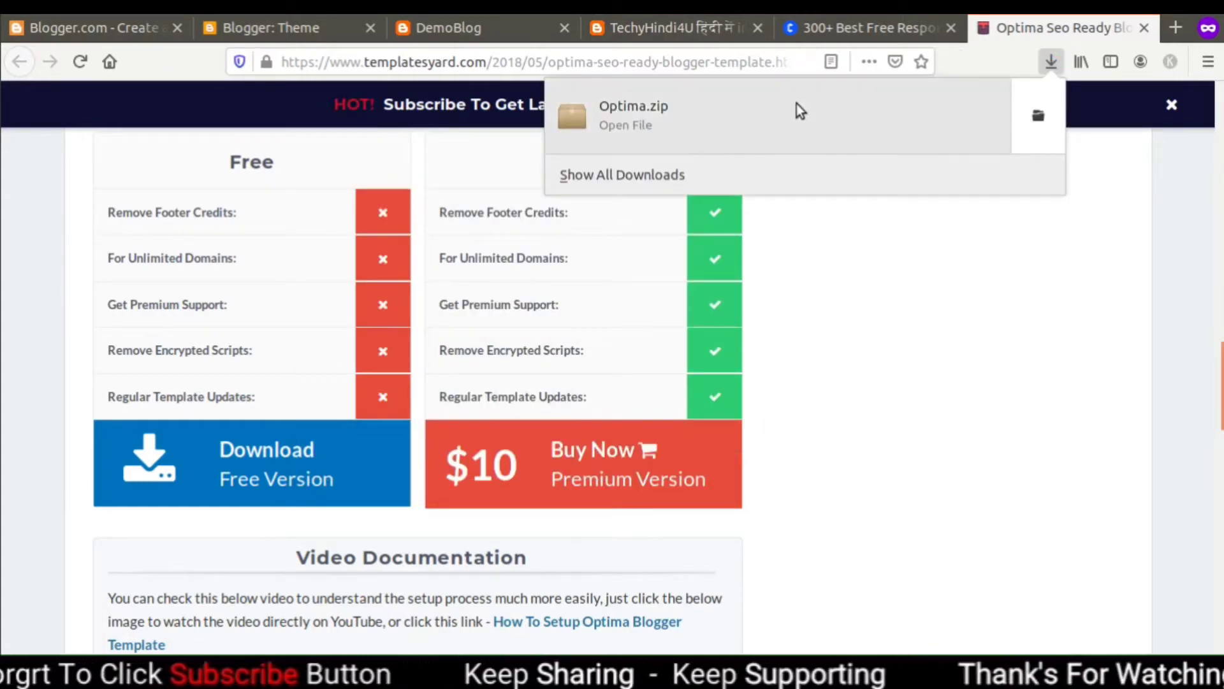
left_click(797, 103)
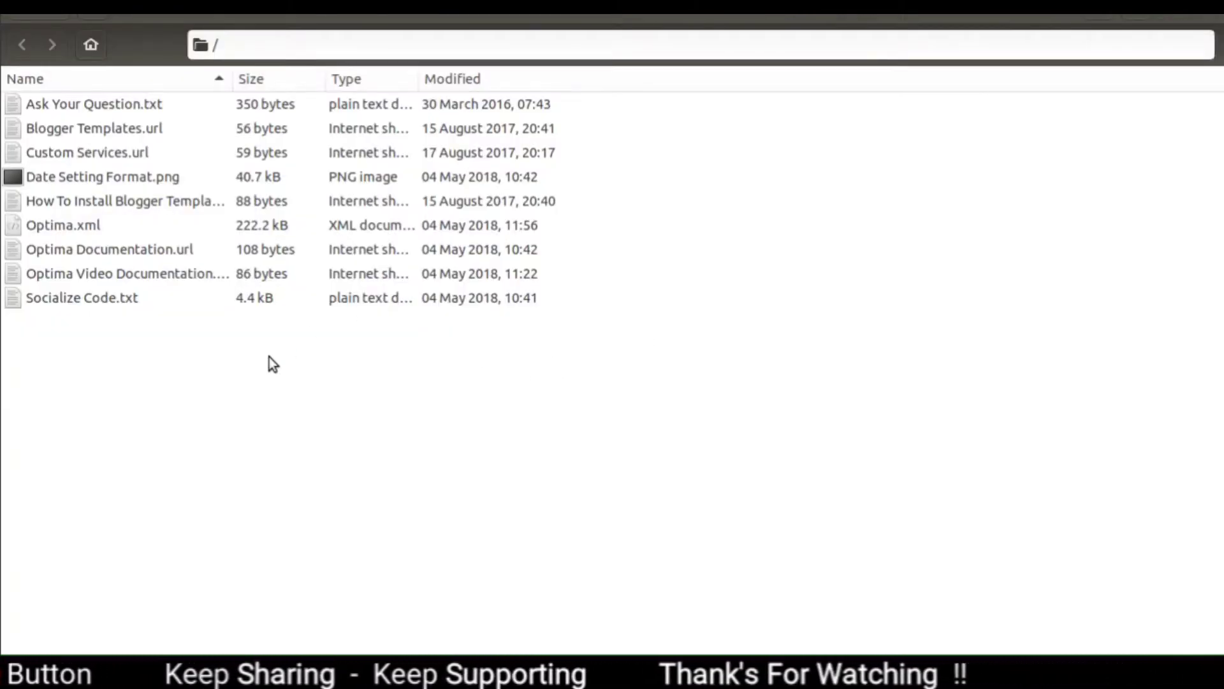
left_click(75, 224)
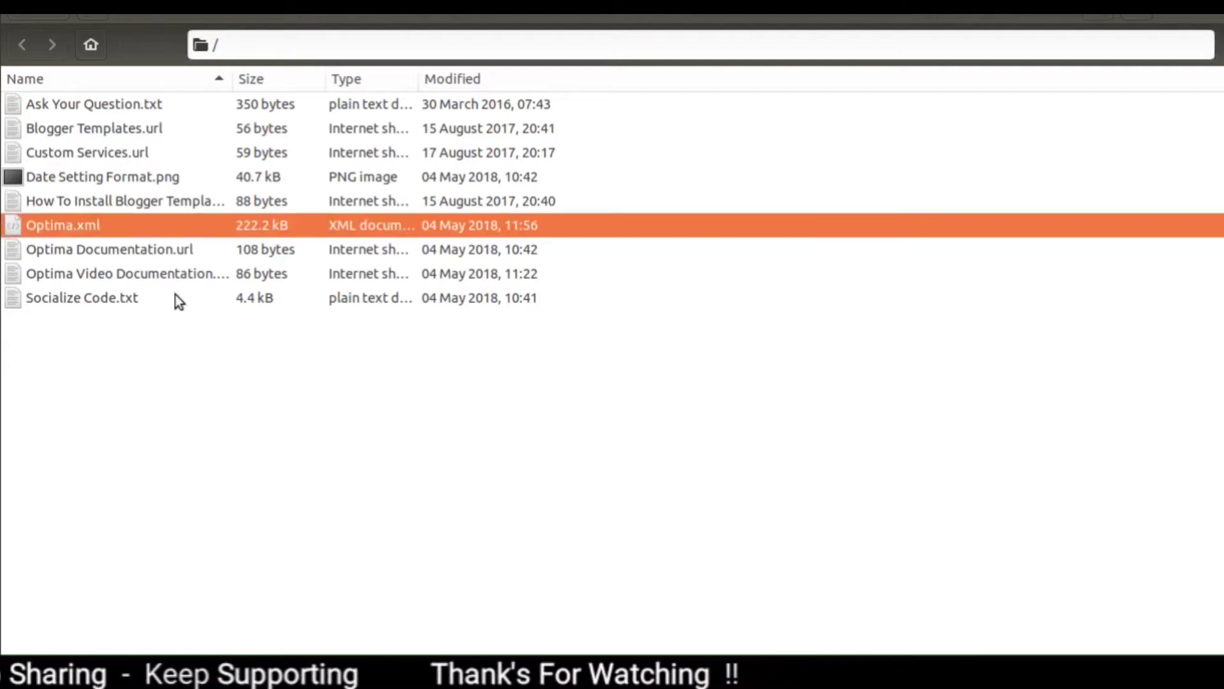
left_click(153, 365)
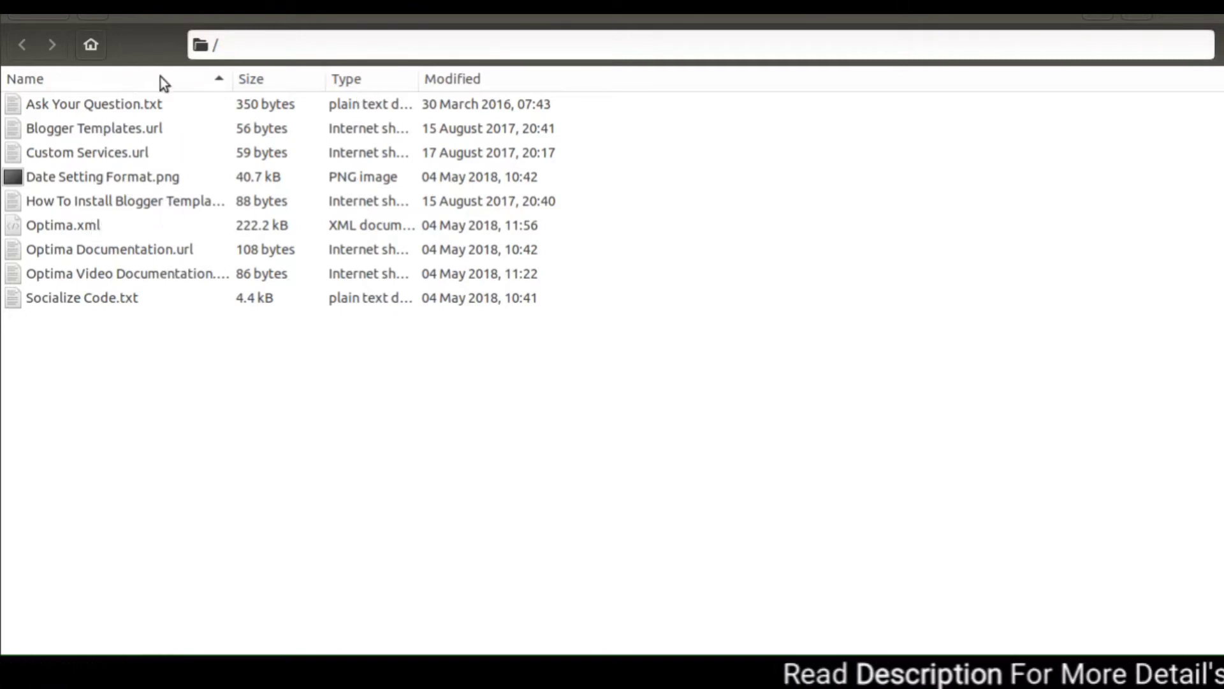
Extract only the Optima.xml file from the archive into the Music folder.
left_click(103, 227)
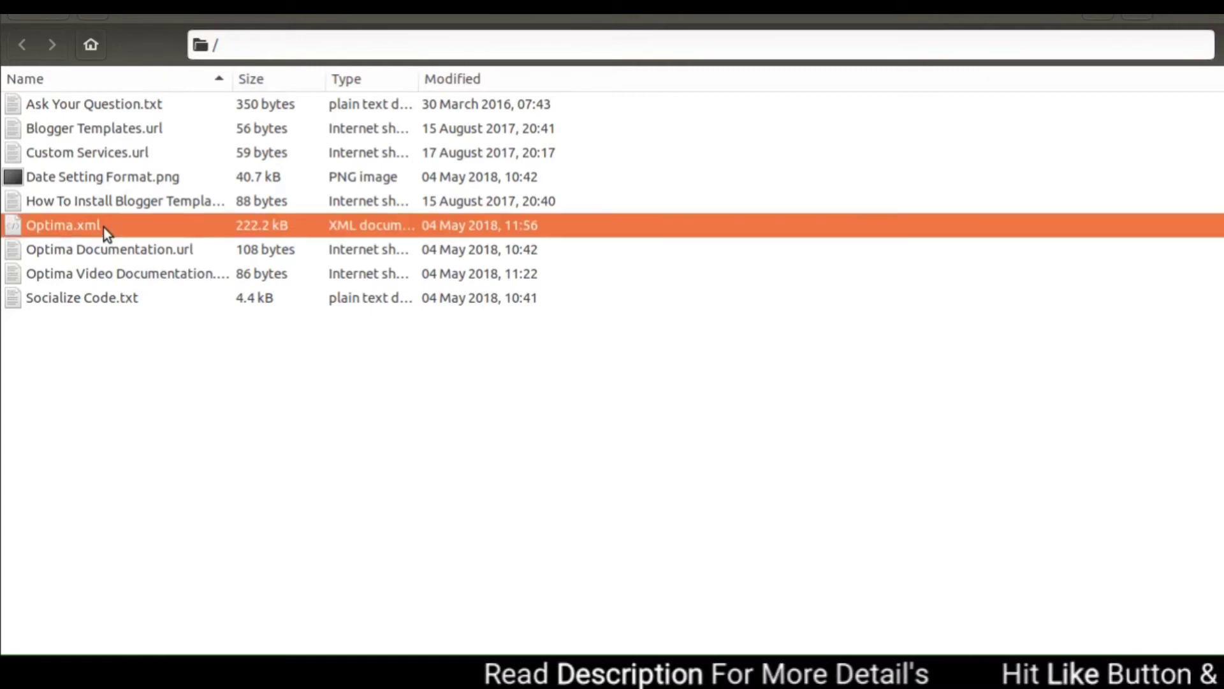
right_click(103, 227)
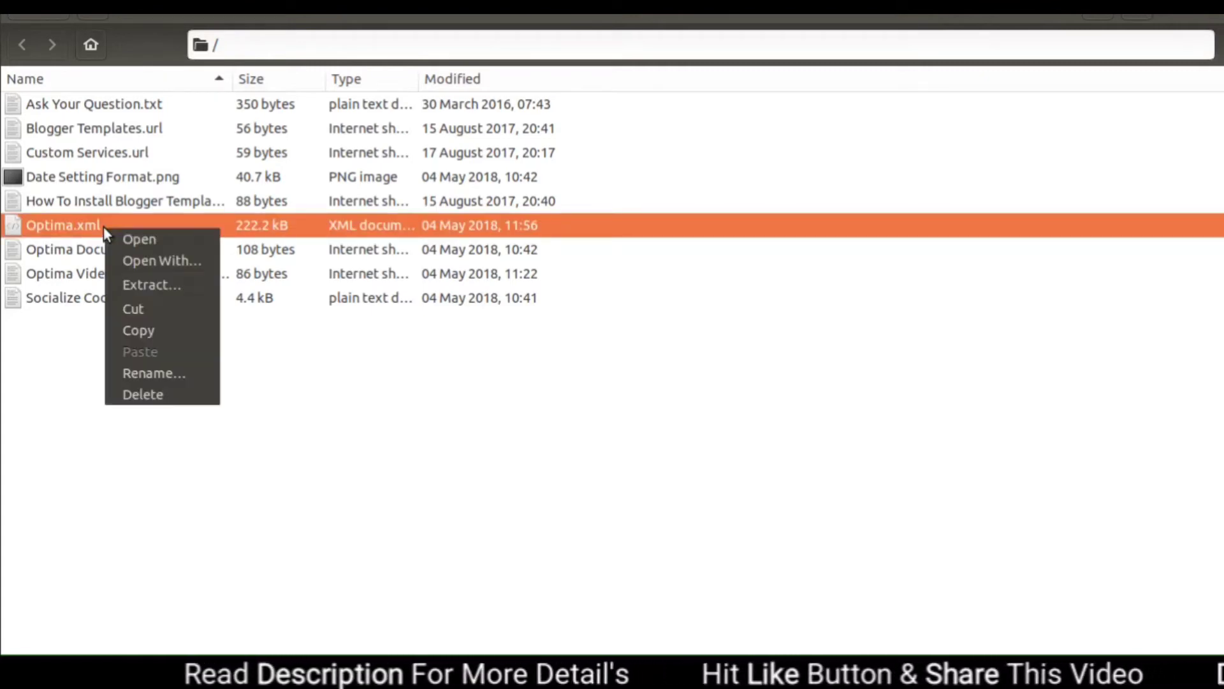
left_click(173, 283)
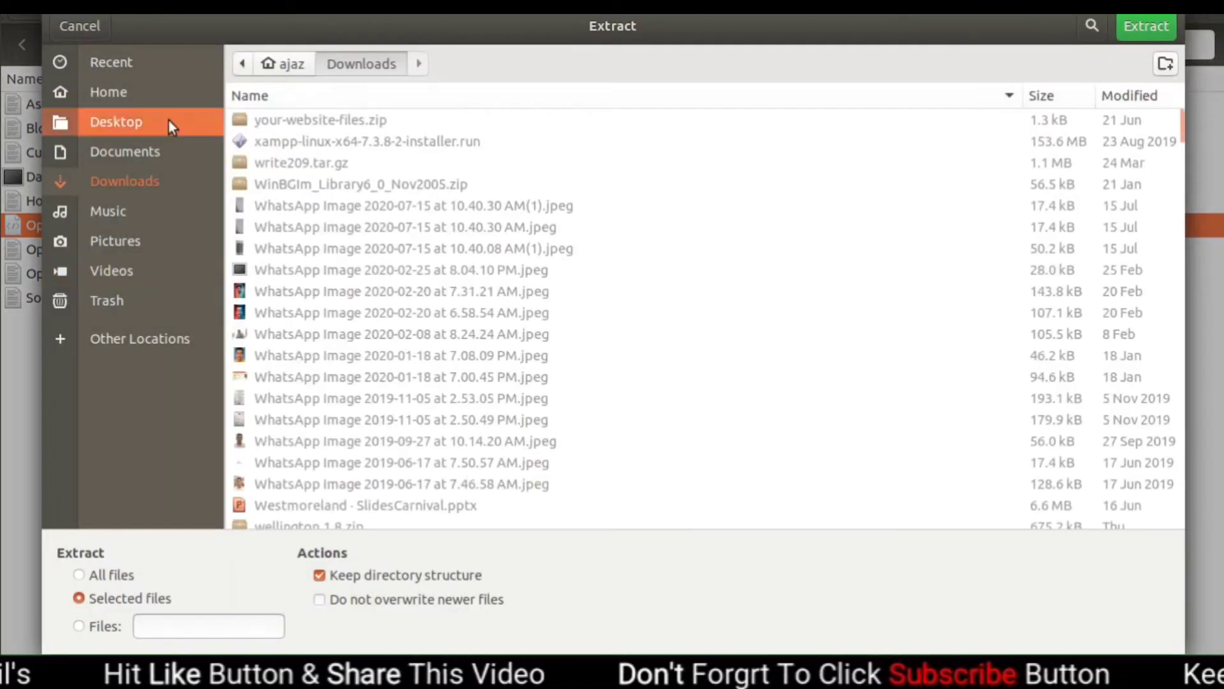
left_click(169, 151)
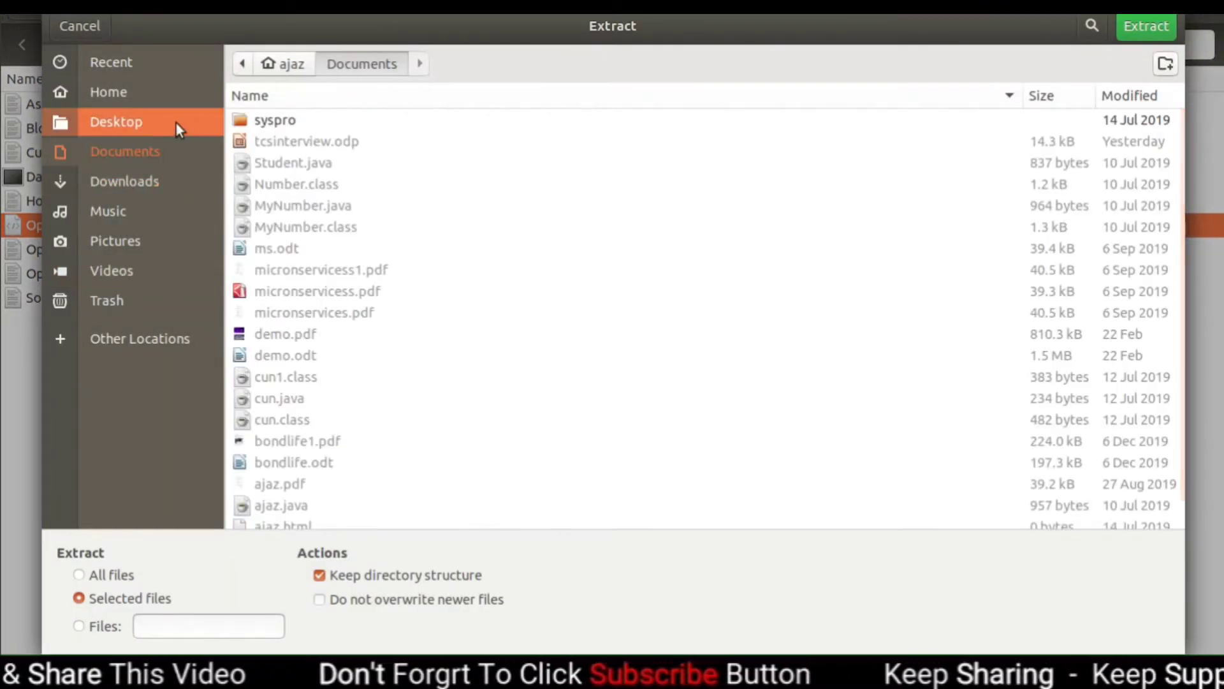
left_click(170, 212)
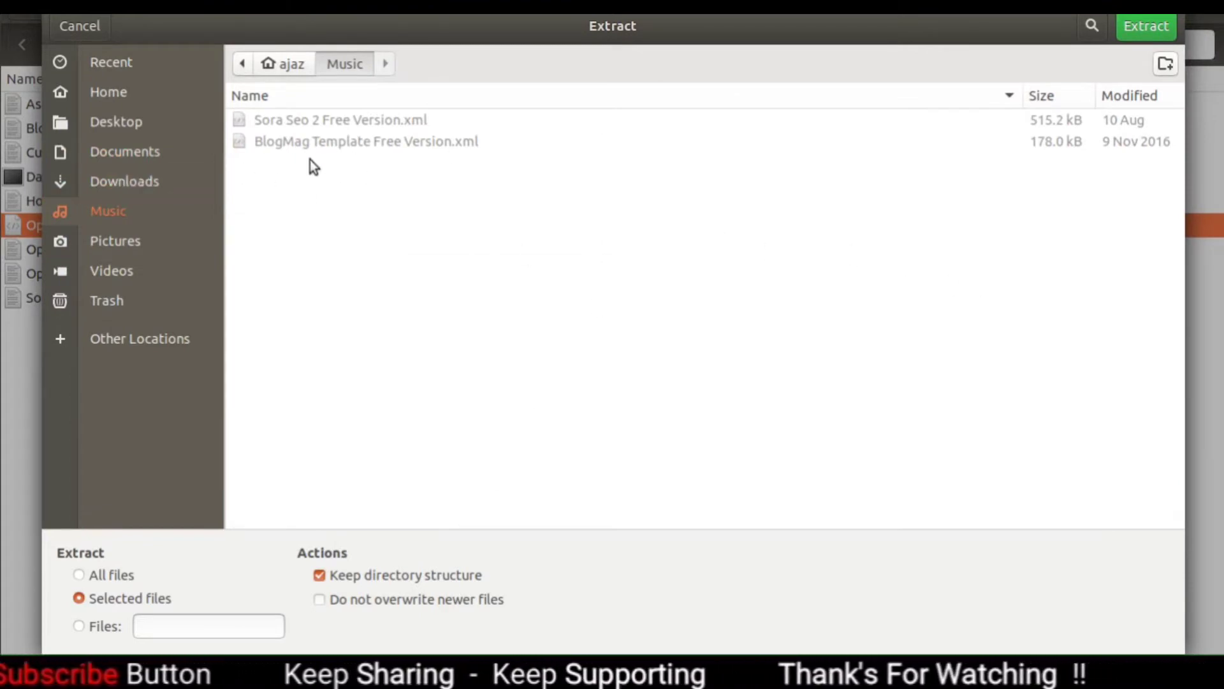
left_click(1134, 21)
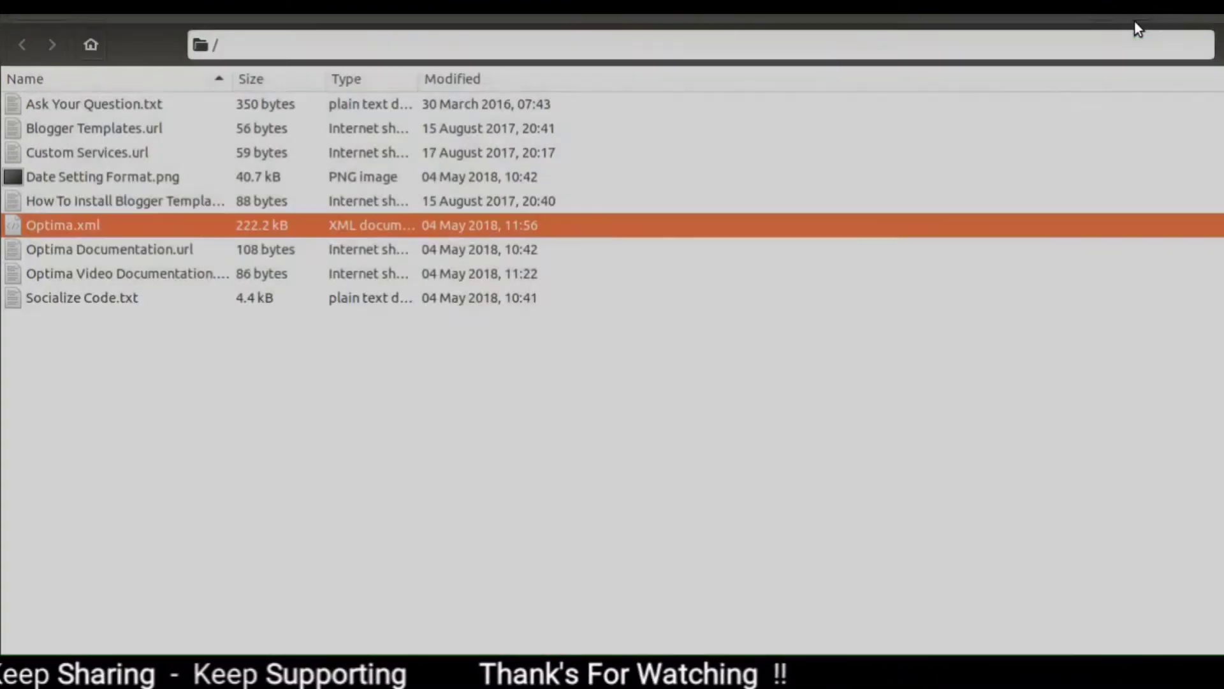
left_click(539, 370)
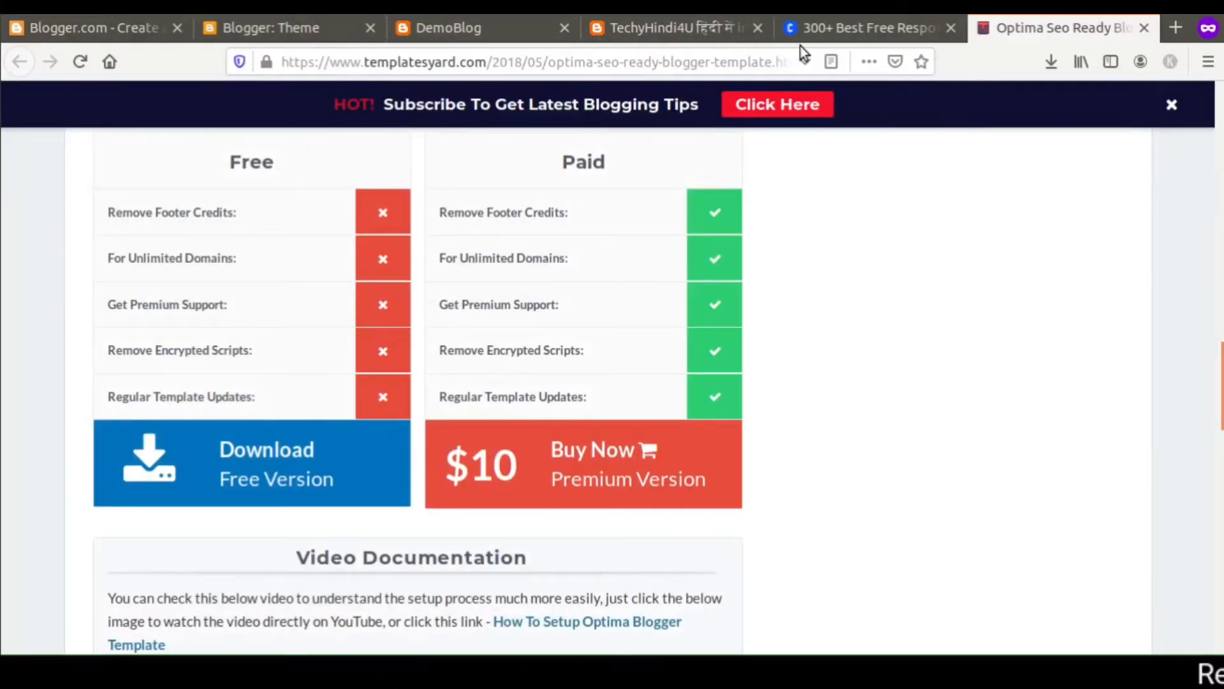
Restore DemoBlog's theme in Blogger by uploading Optima.xml from the Music folder.
left_click(274, 33)
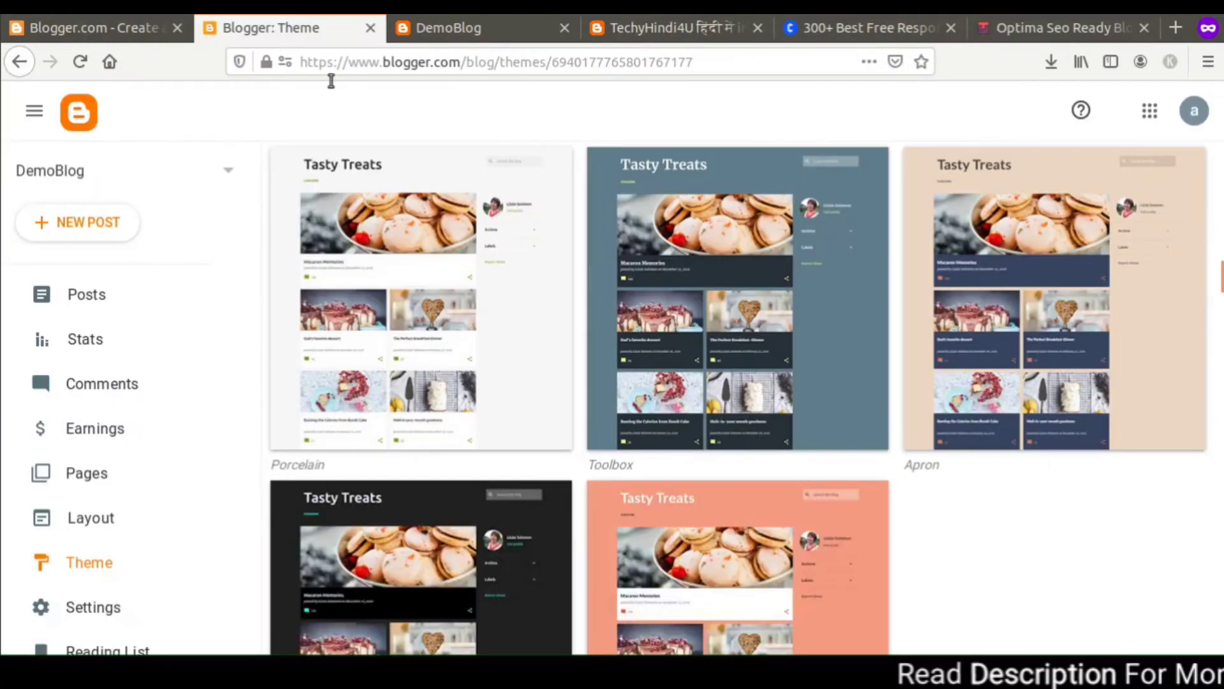
scroll(738, 376, "up", 10)
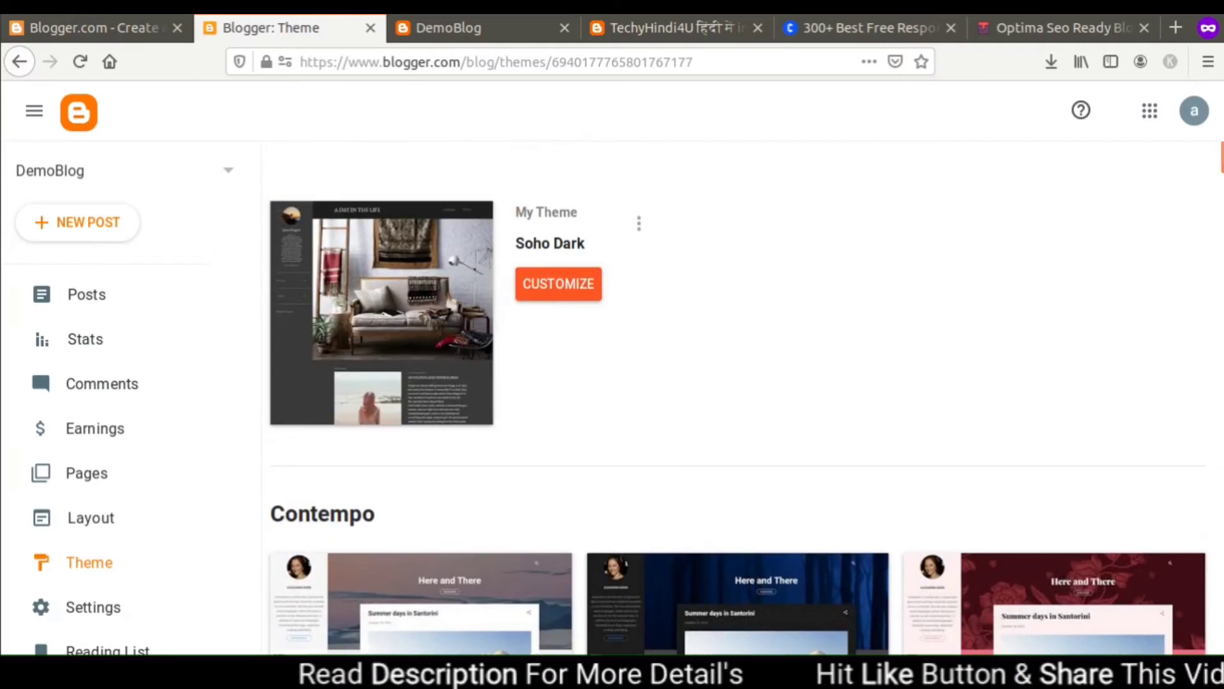
left_click(640, 224)
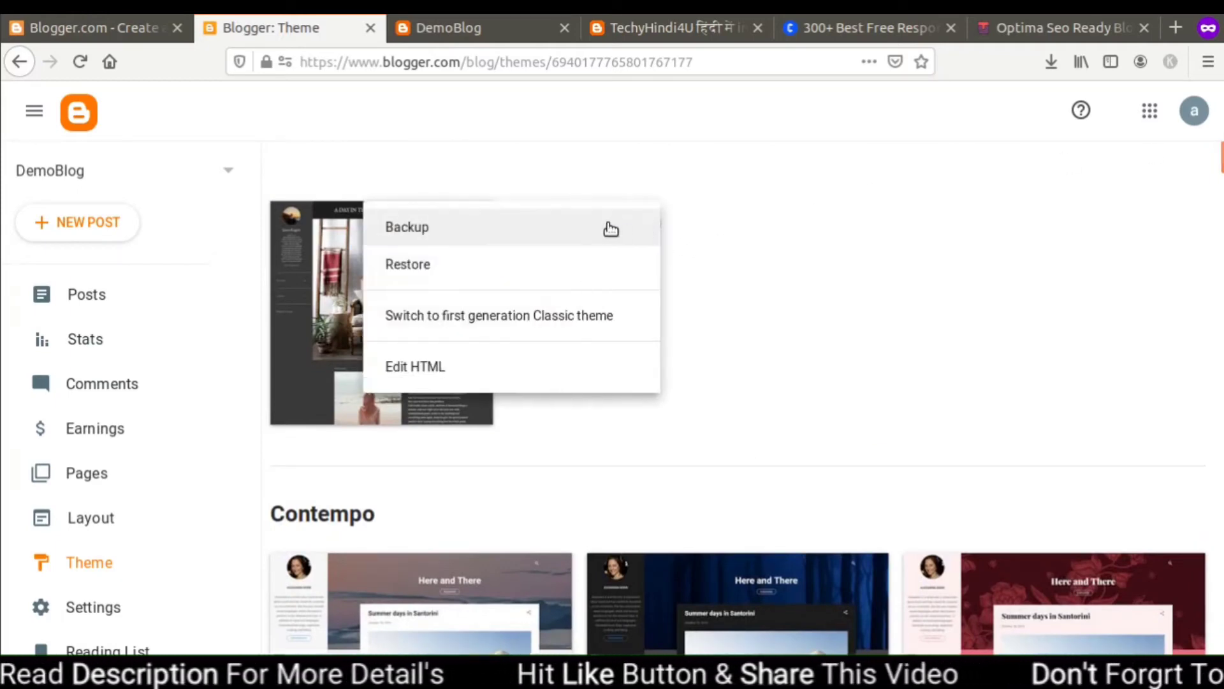
left_click(569, 265)
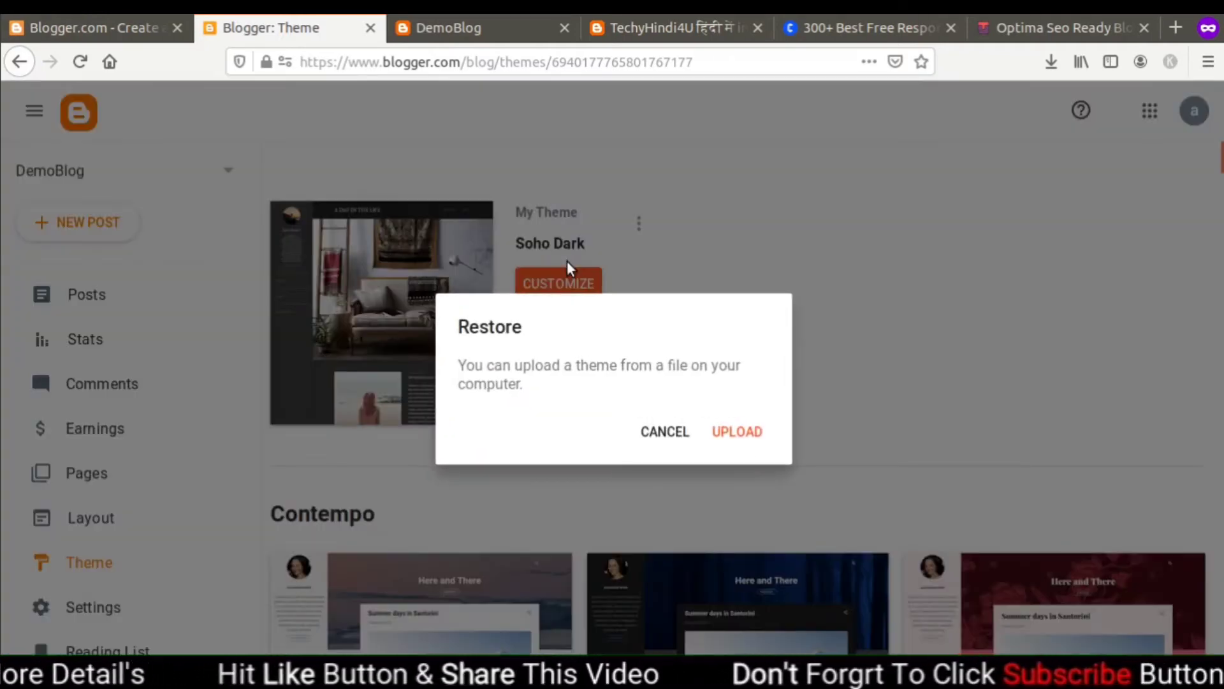
left_click(712, 431)
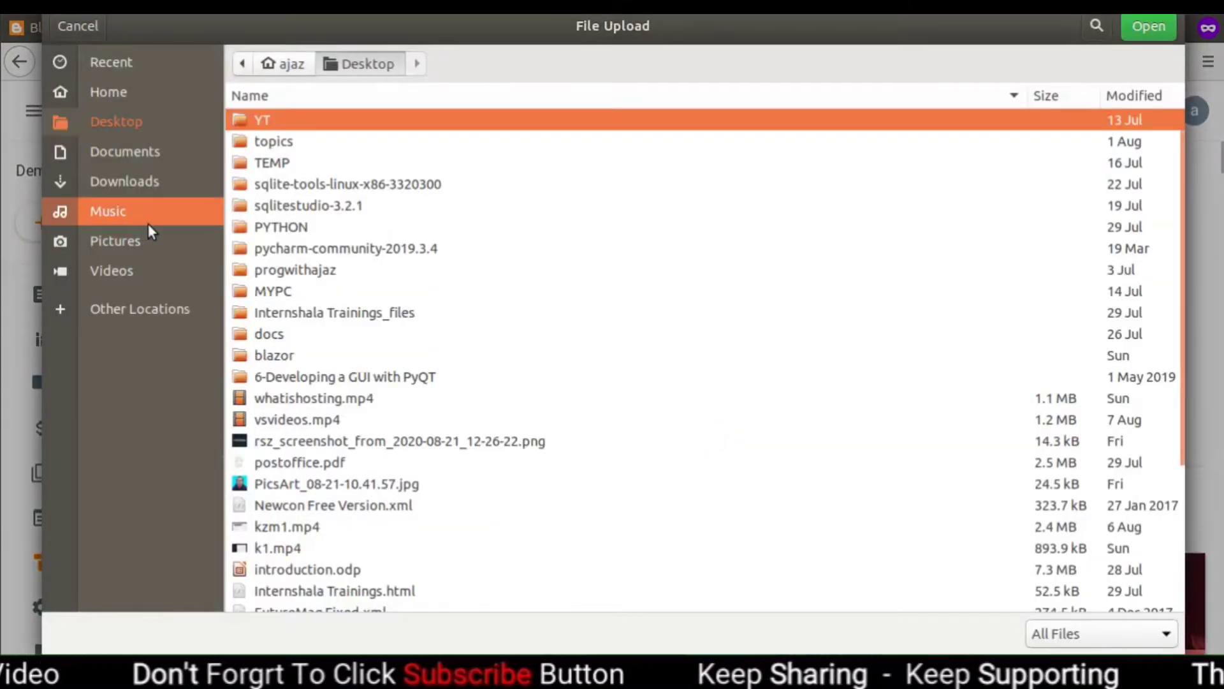
left_click(138, 239)
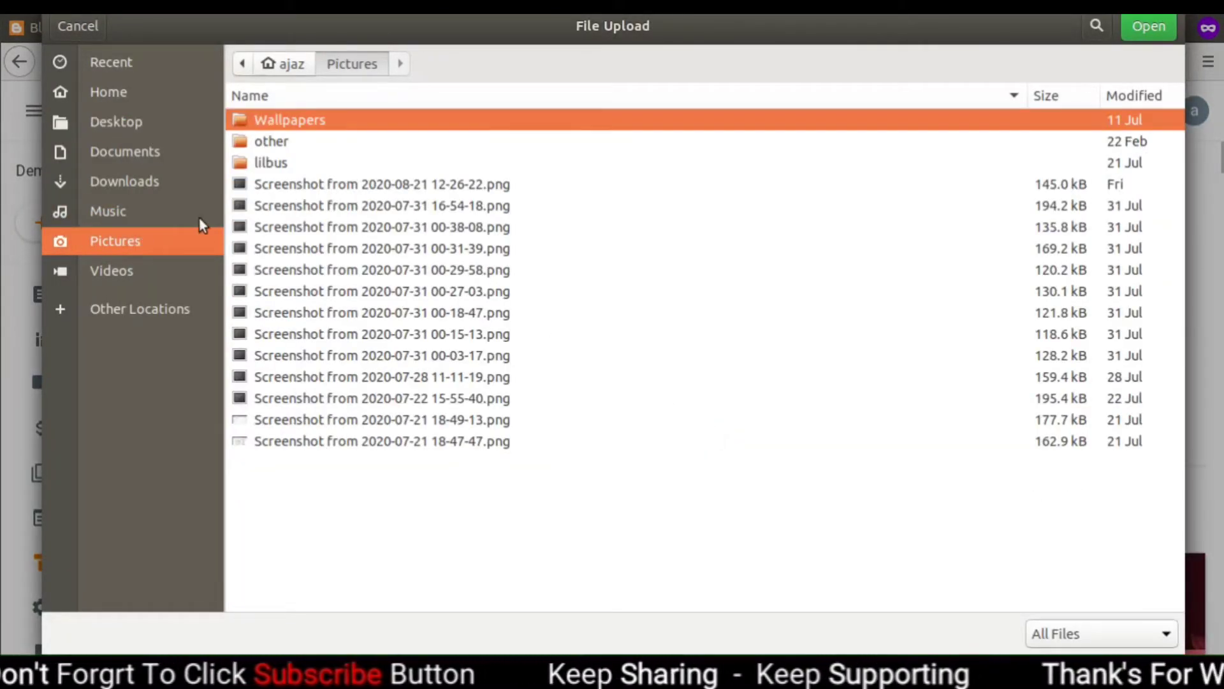
left_click(151, 211)
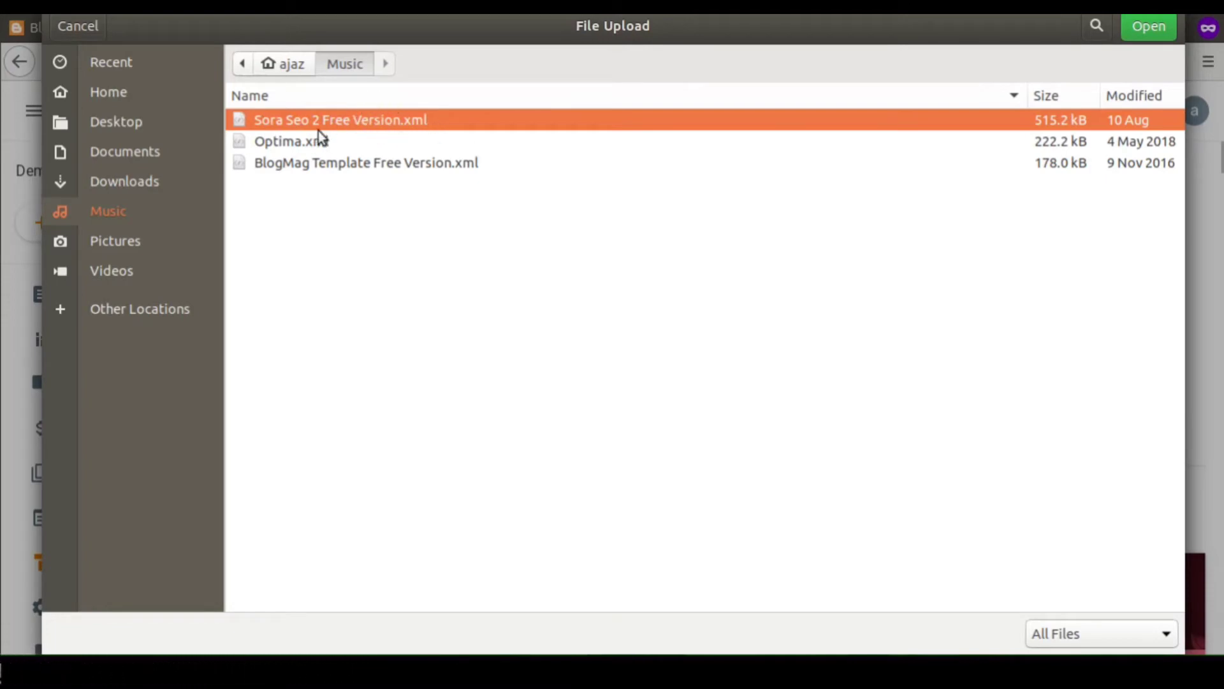
double_click(298, 142)
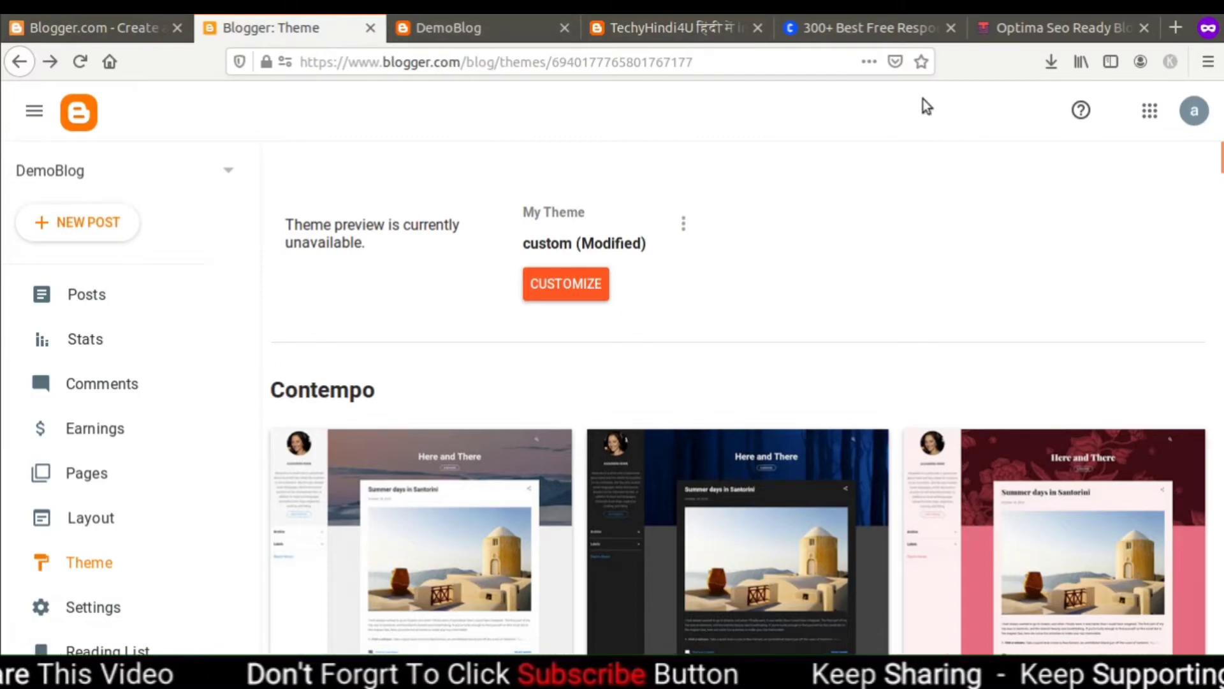
mouse_move(1219, 157)
left_mouse_down()
mouse_move(1219, 390)
mouse_move(1220, 156)
left_mouse_up()
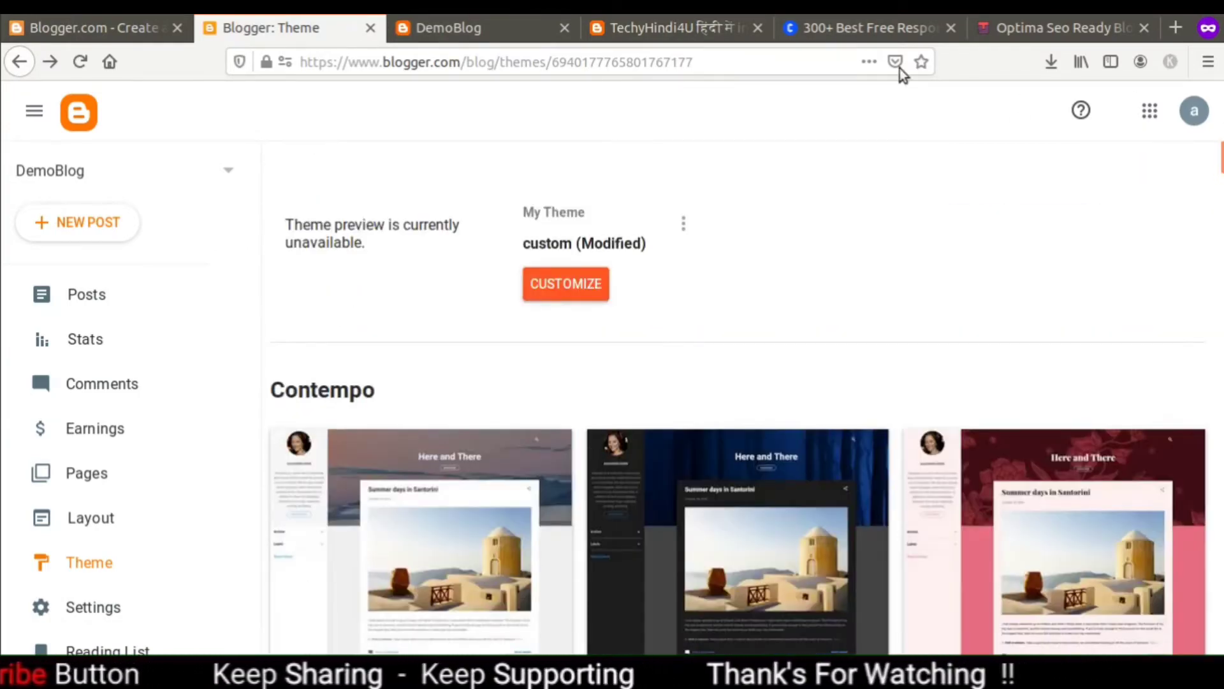
Reload the DemoBlog site and review the page with the uploaded theme from header to footer.
left_click(465, 36)
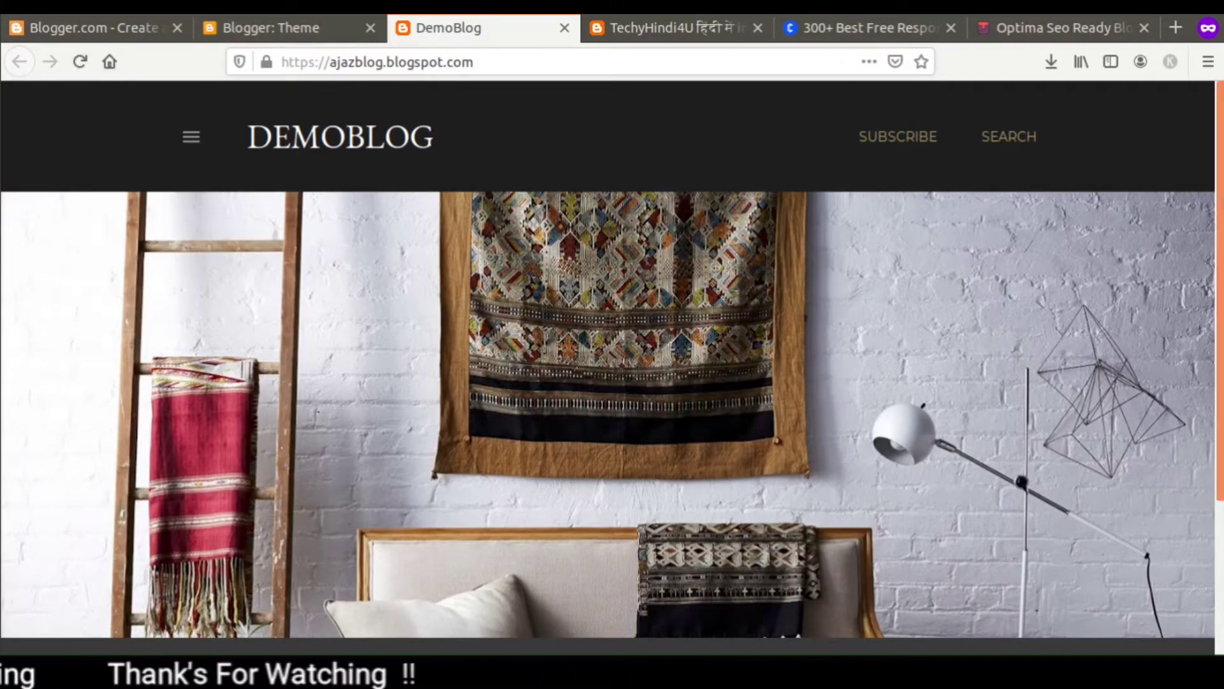
scroll(1015, 168, "down", 3)
scroll(1168, 123, "up", 3)
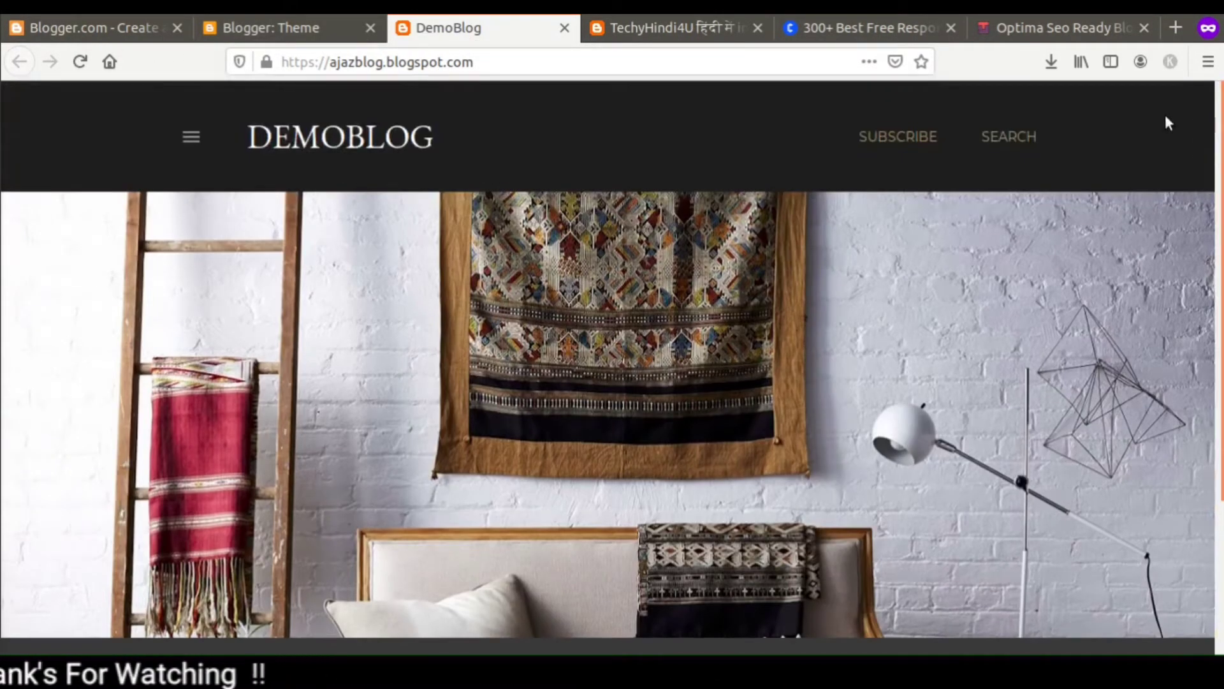
left_click(80, 62)
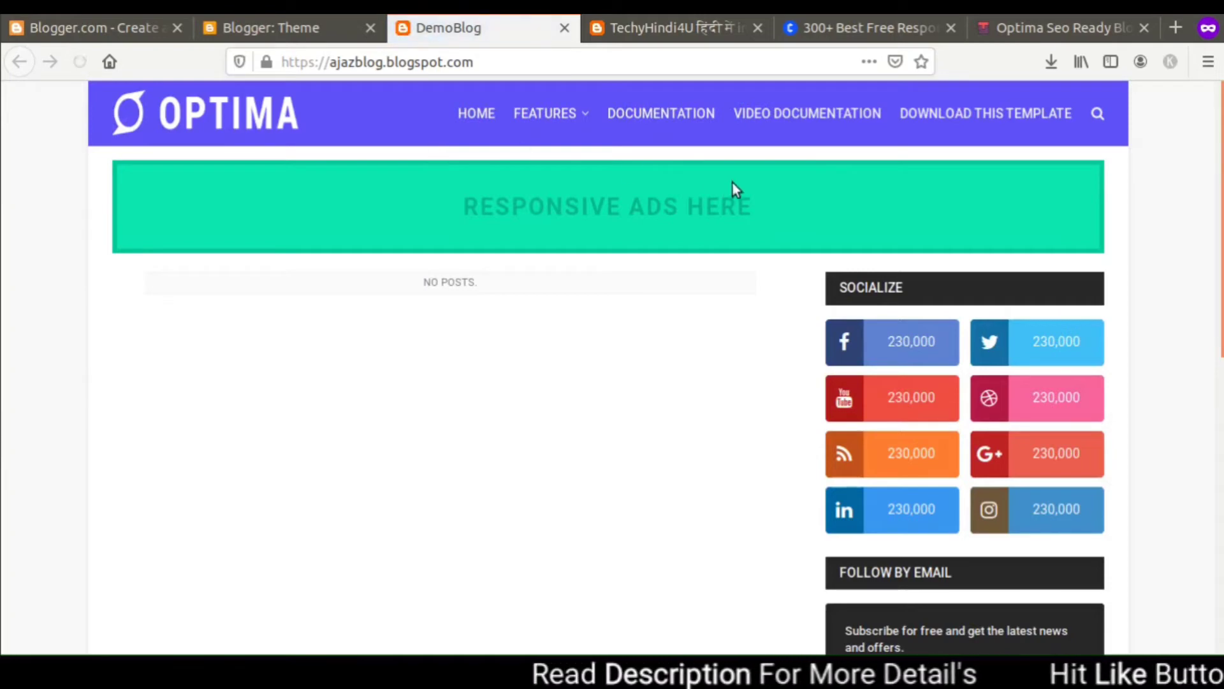
scroll(732, 182, "down", 1)
scroll(656, 346, "down", 5)
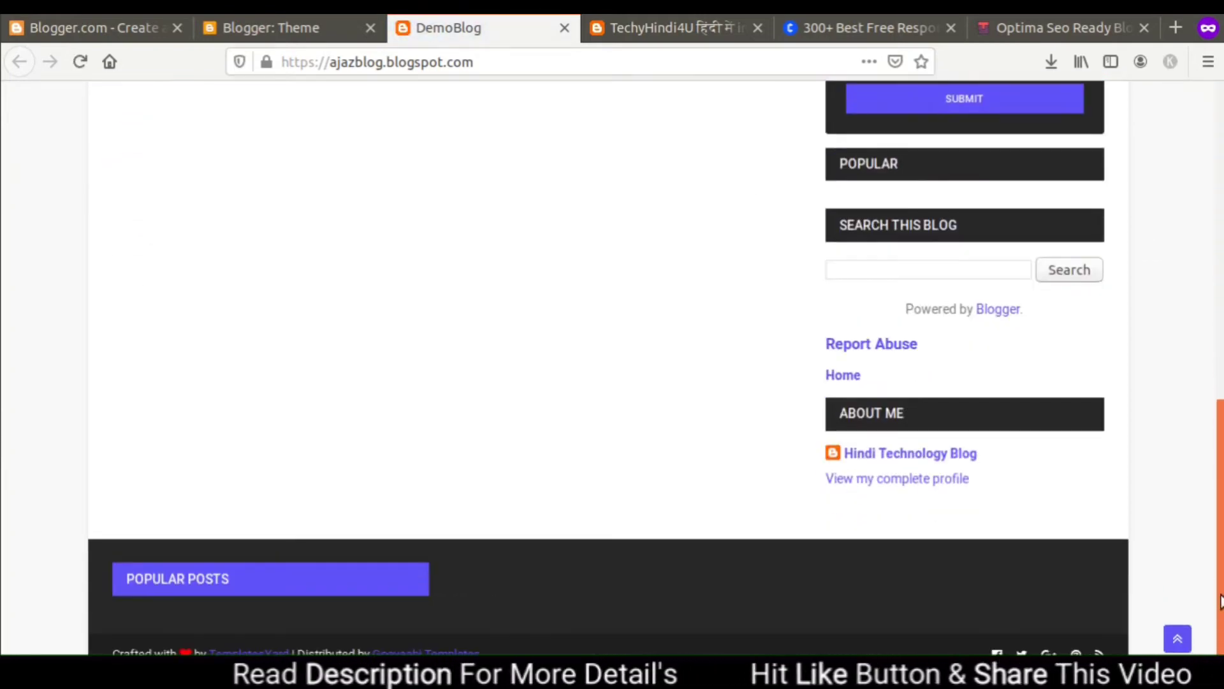
scroll(609, 367, "up", 6)
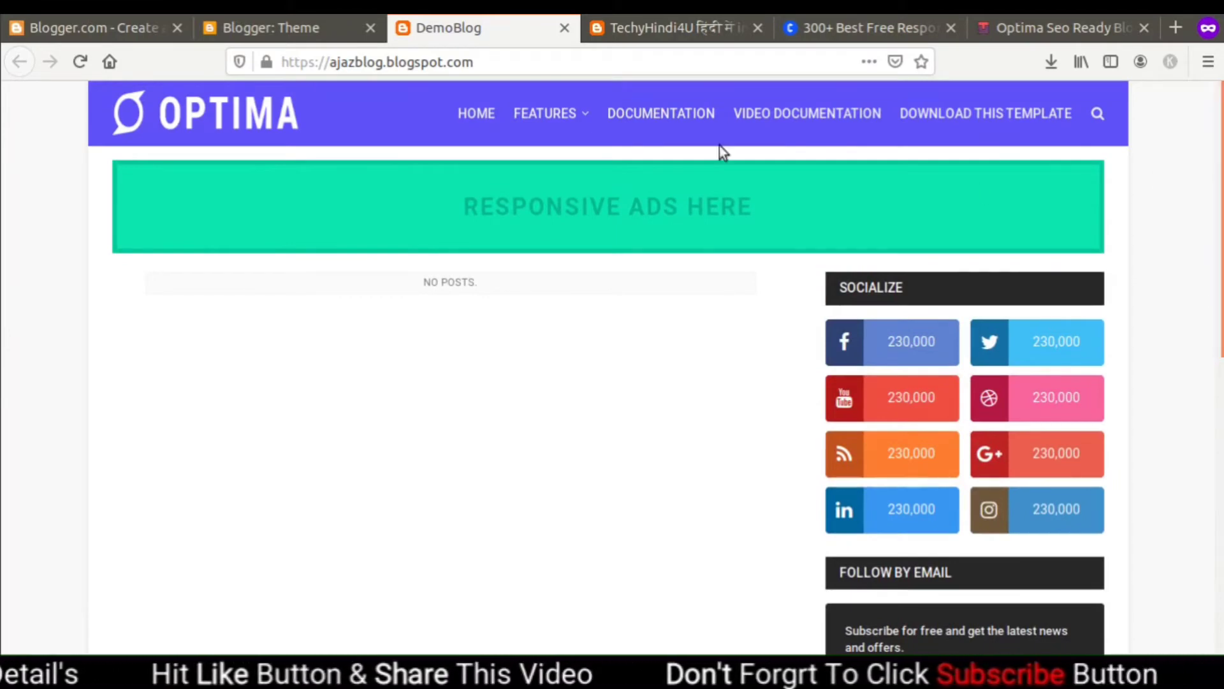
Try the Features entry in the blog's header and examine the sidebar and footer sections.
left_click(581, 113)
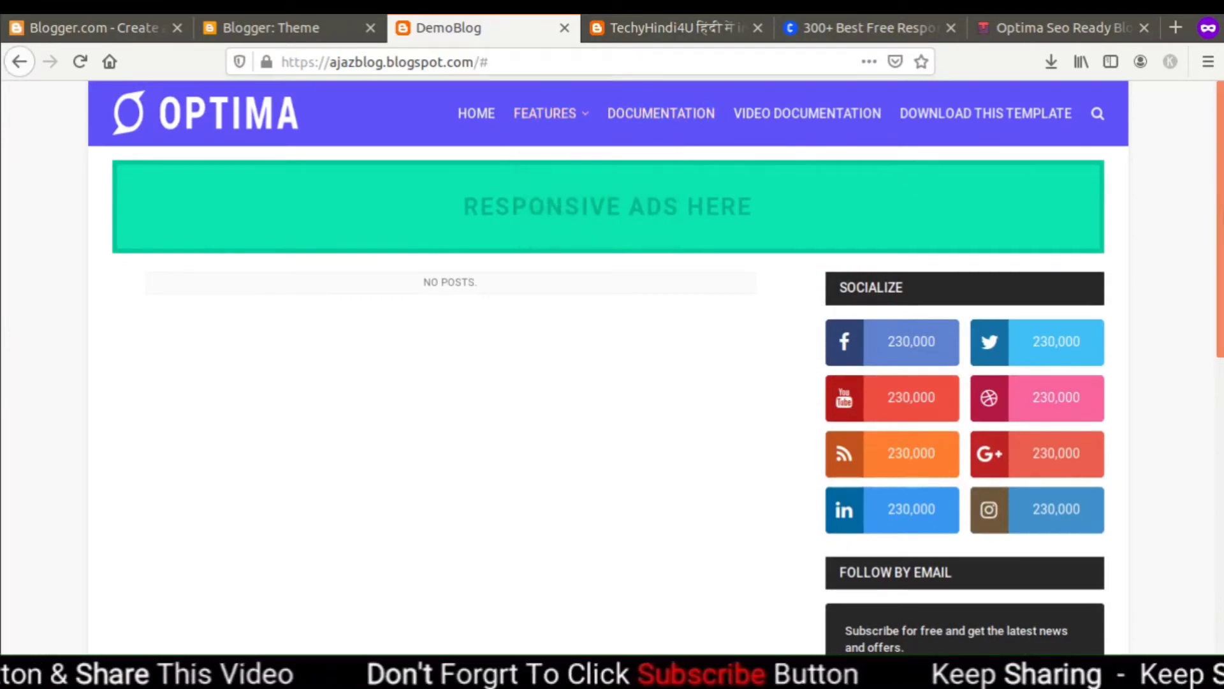
scroll(609, 344, "down", 10)
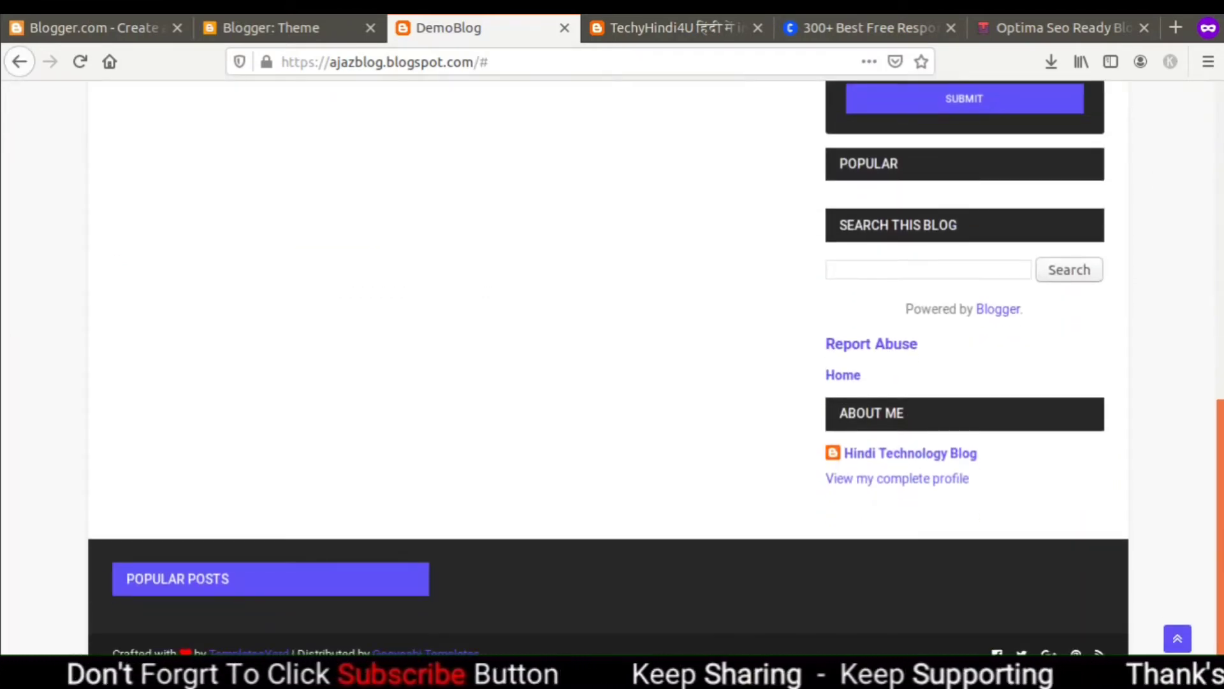
scroll(1219, 446, "up", 4)
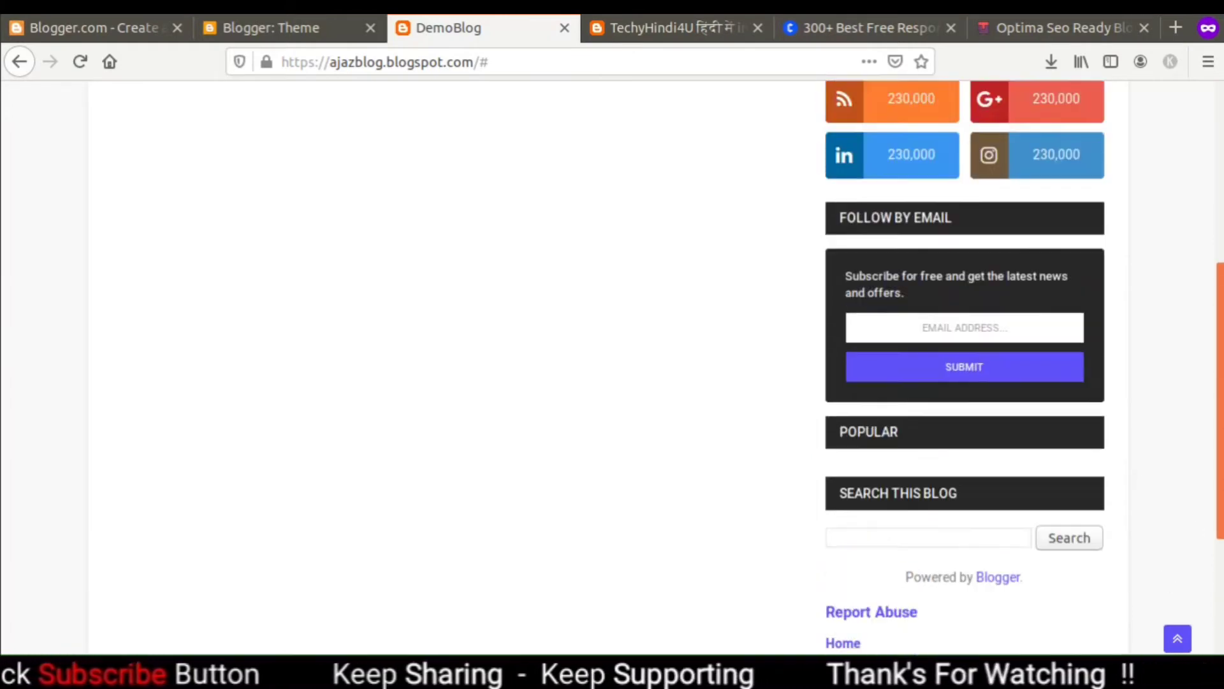
left_click_drag(1220, 396, 1210, 218)
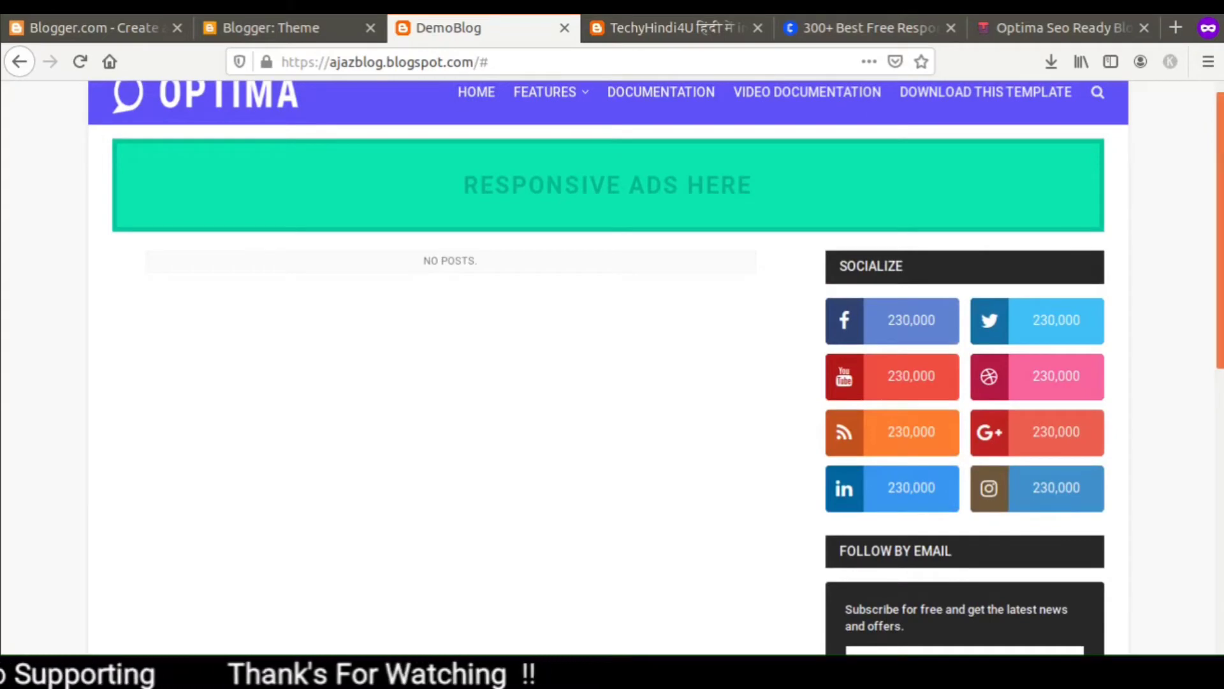
scroll(609, 346, "down", 8)
scroll(609, 346, "up", 2)
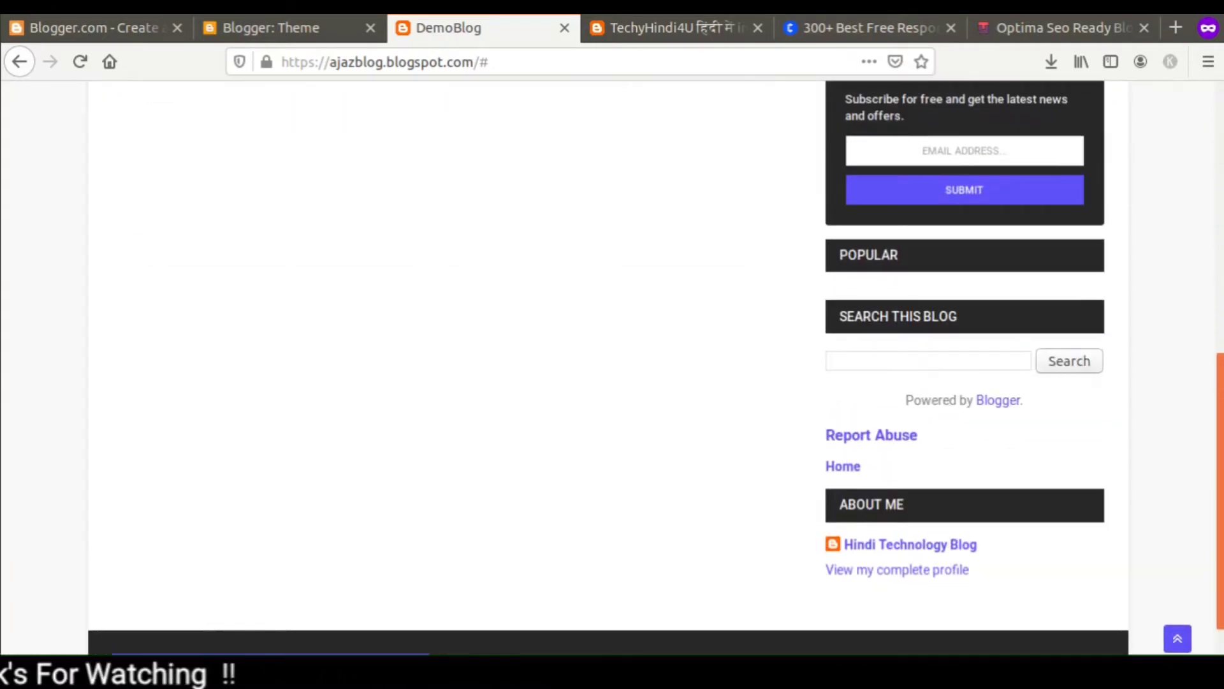
scroll(609, 347, "up", 10)
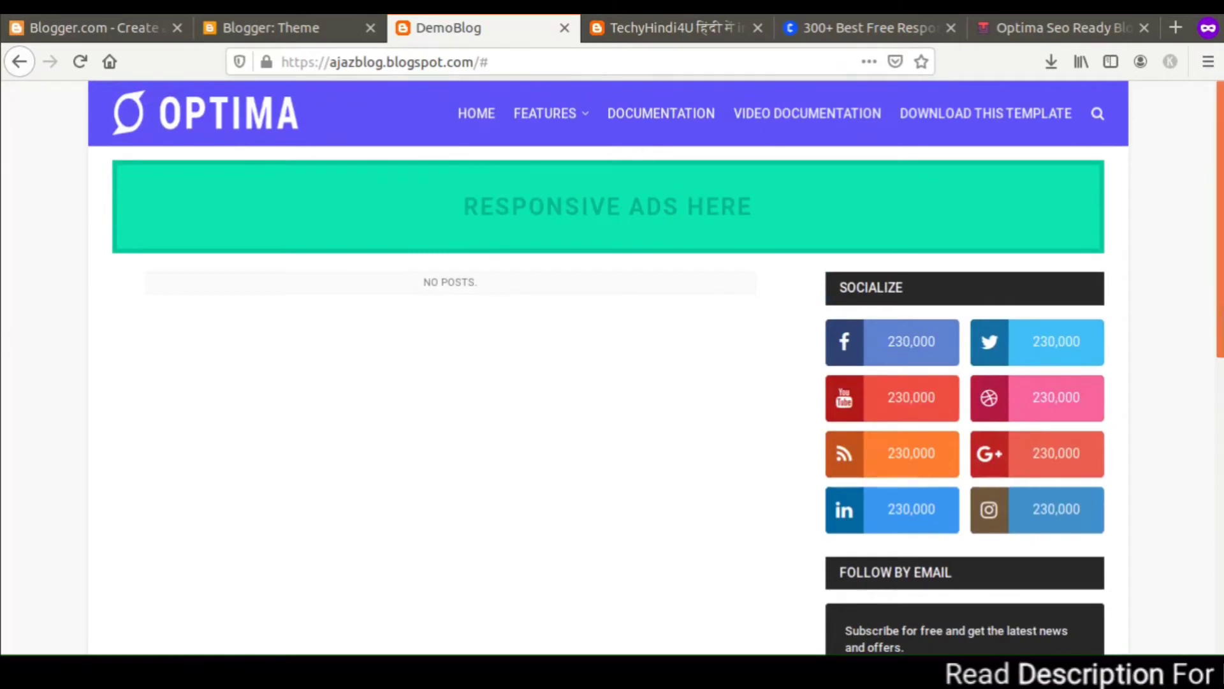
Upload BlogMag Template Free Version.xml from the Music folder as DemoBlog's theme using Restore.
left_click(255, 32)
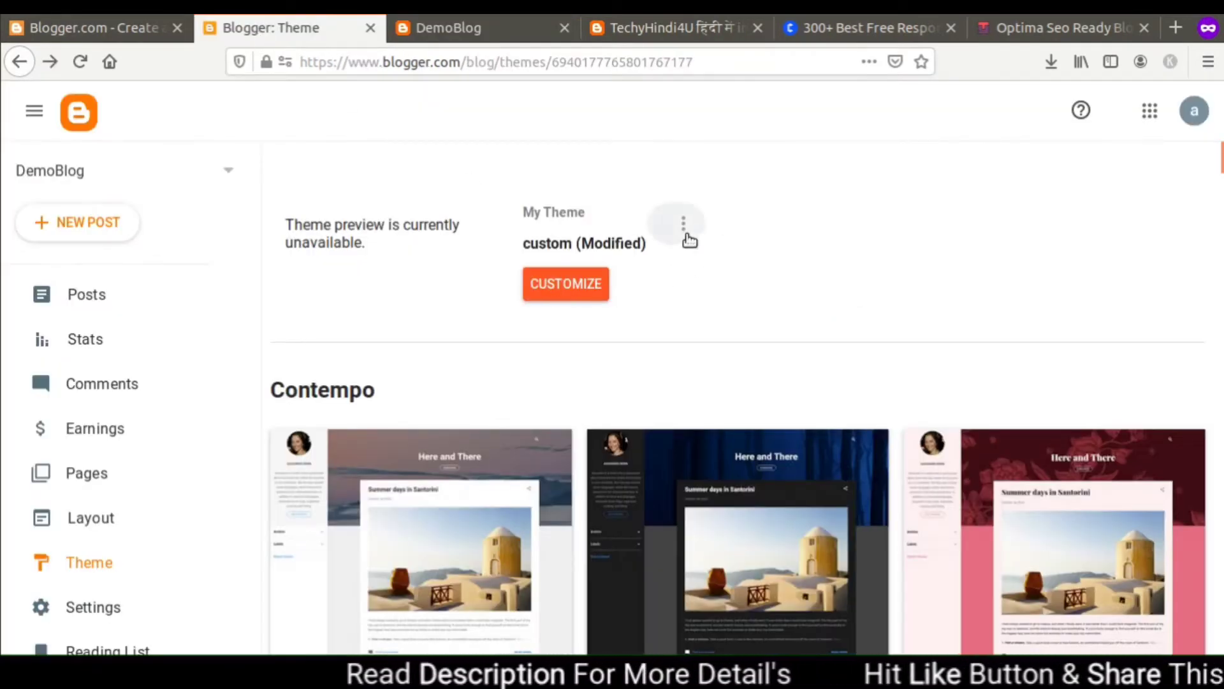
left_click(686, 223)
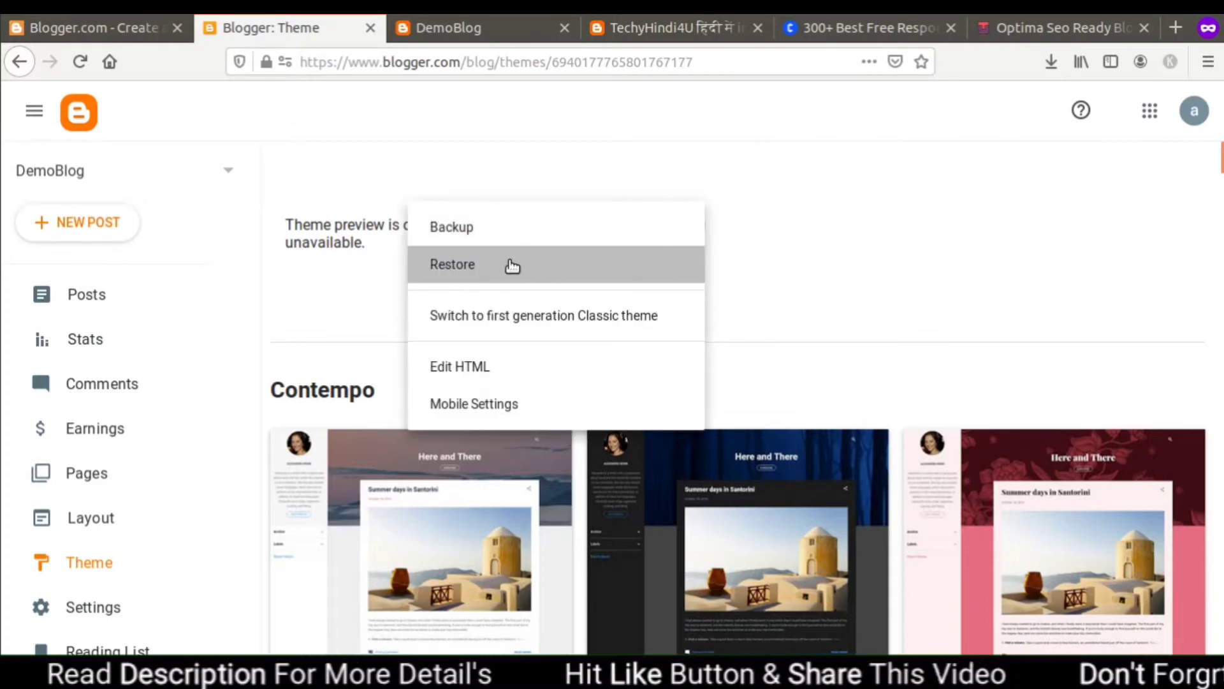
left_click(510, 265)
left_click(719, 440)
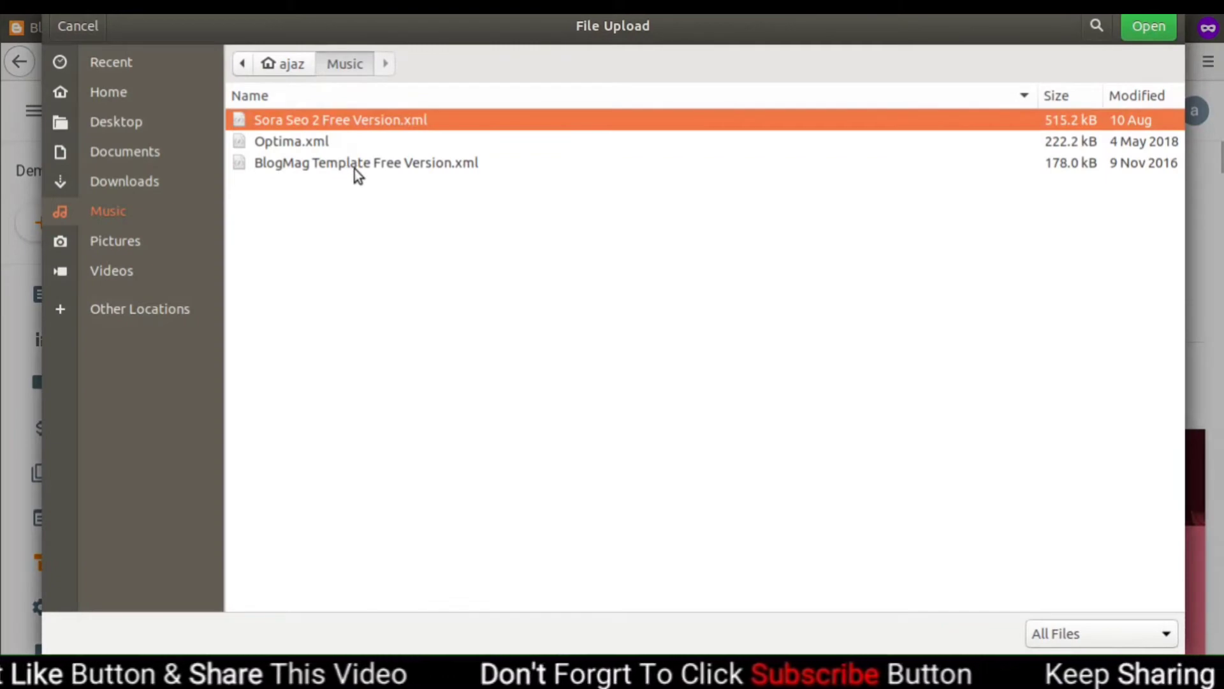
left_click(355, 165)
double_click(354, 167)
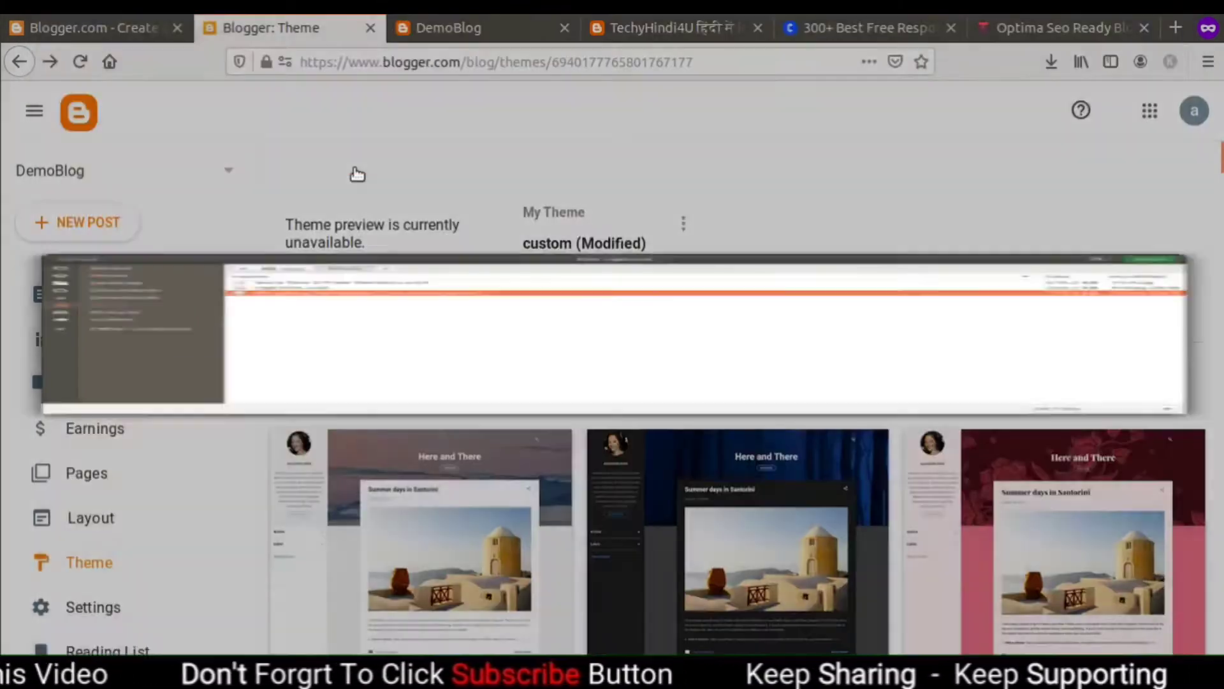
Reload the DemoBlog site and review the page with the uploaded BlogMag theme.
left_click(419, 33)
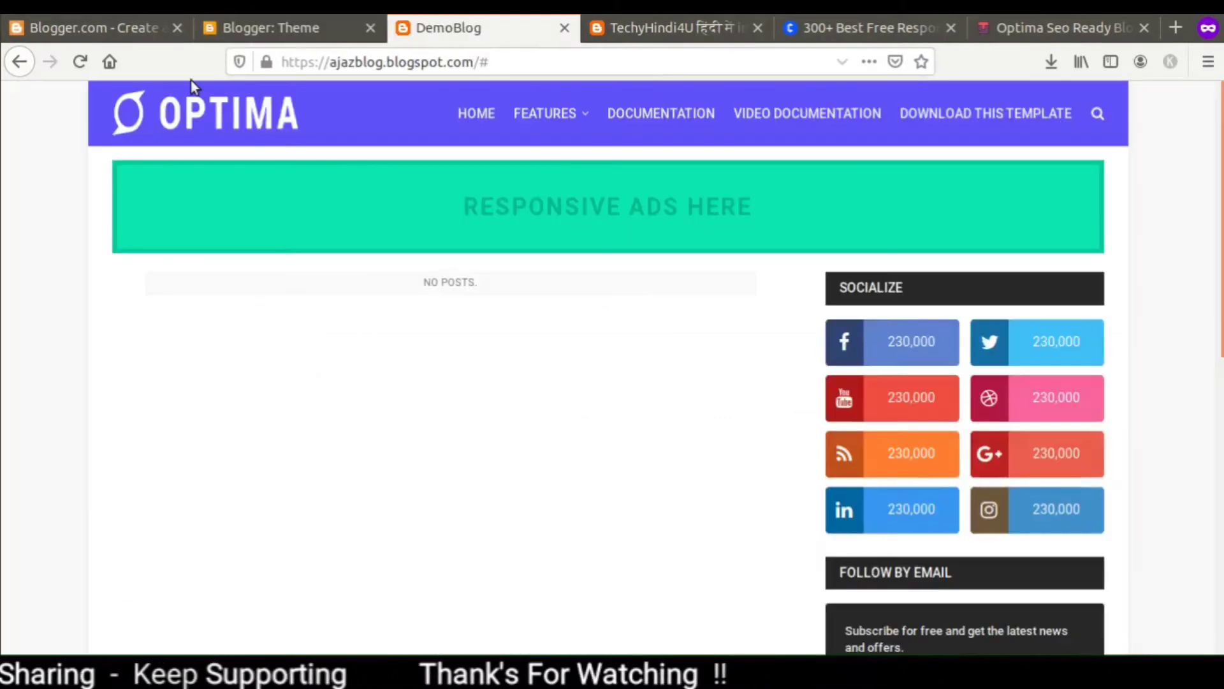
left_click(81, 62)
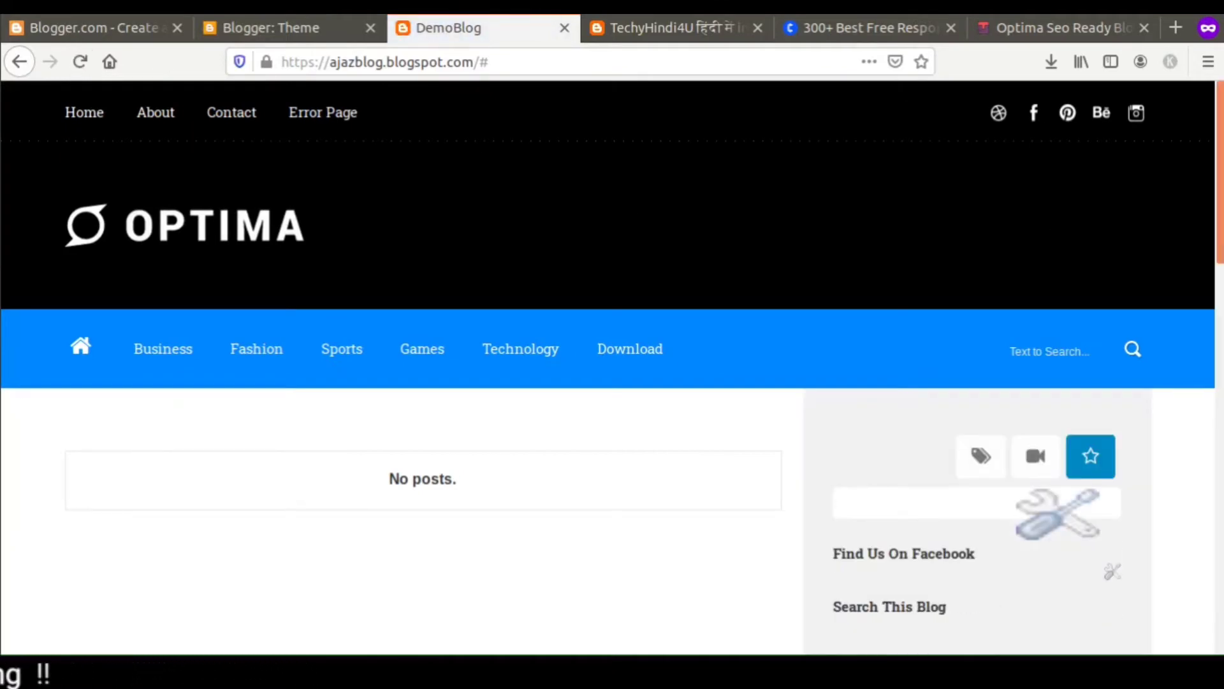
scroll(739, 319, "down", 5)
scroll(739, 191, "up", 6)
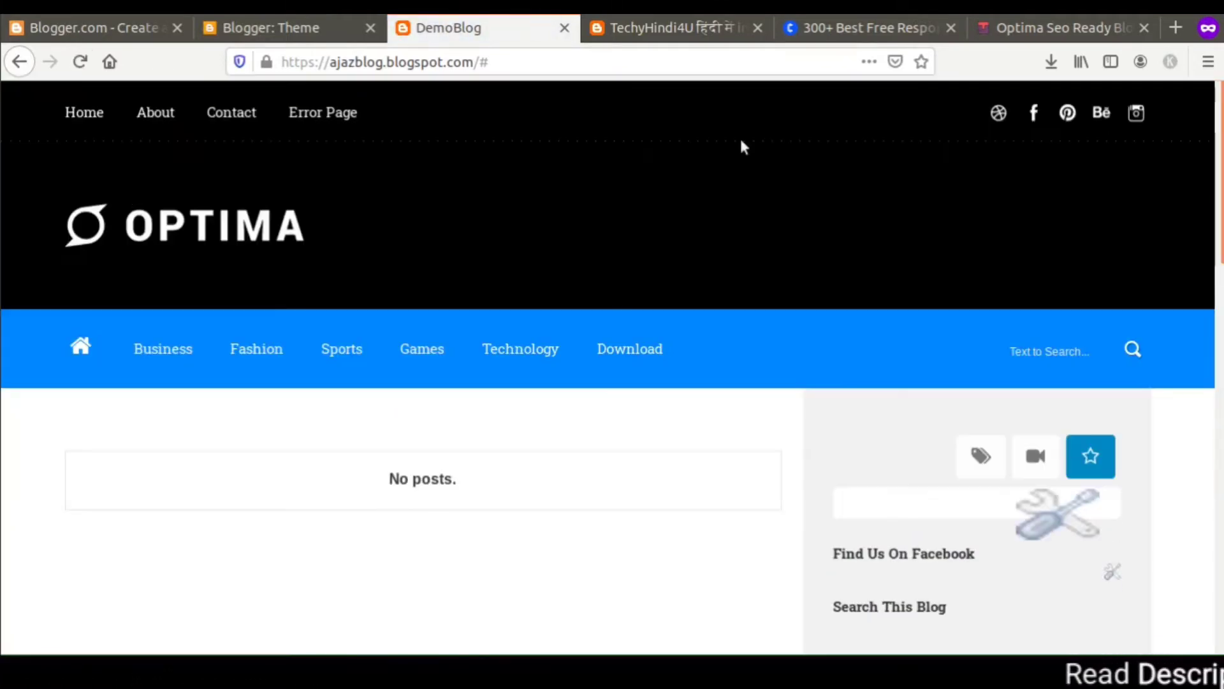
mouse_move(268, 344)
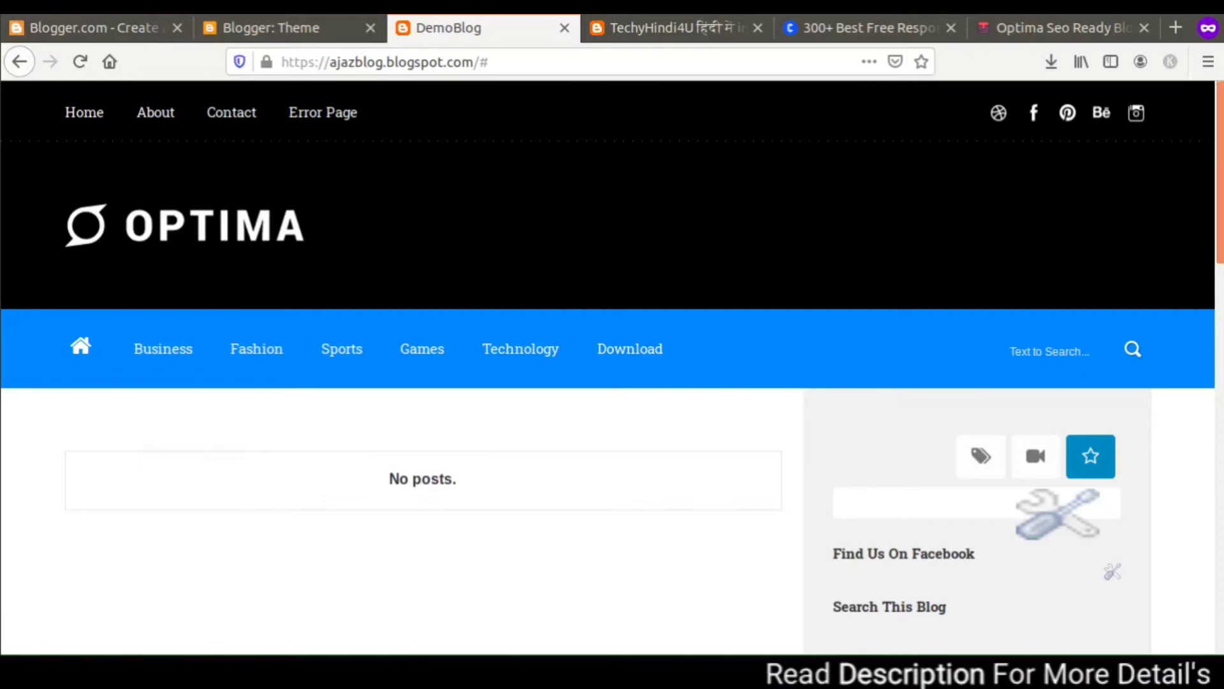
scroll(586, 255, "down", 5)
scroll(1202, 127, "up", 5)
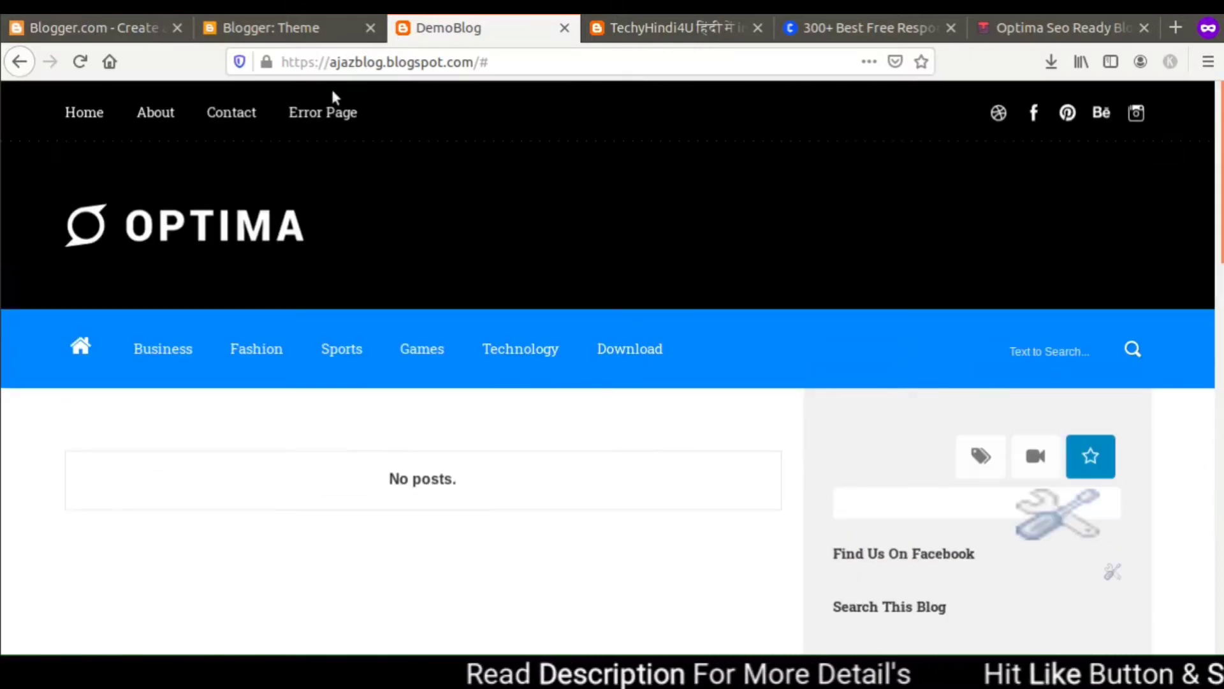
Restore DemoBlog's theme in Blogger by uploading the Sora SEO template file.
left_click(247, 37)
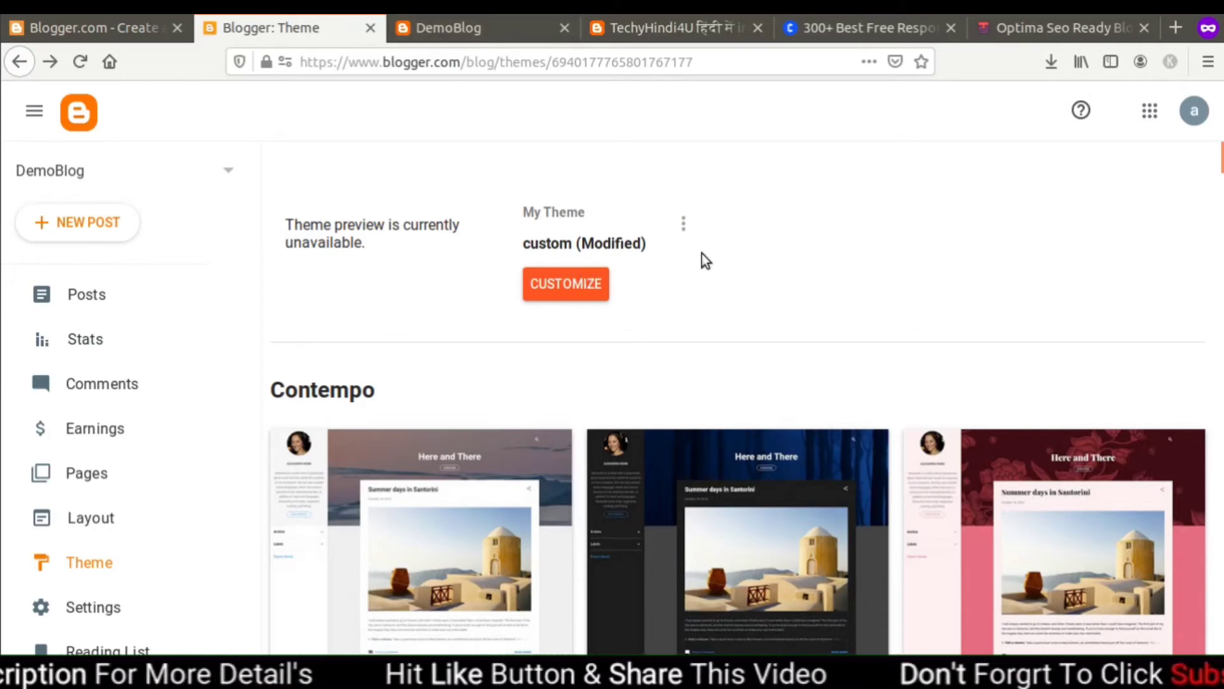
left_click(683, 223)
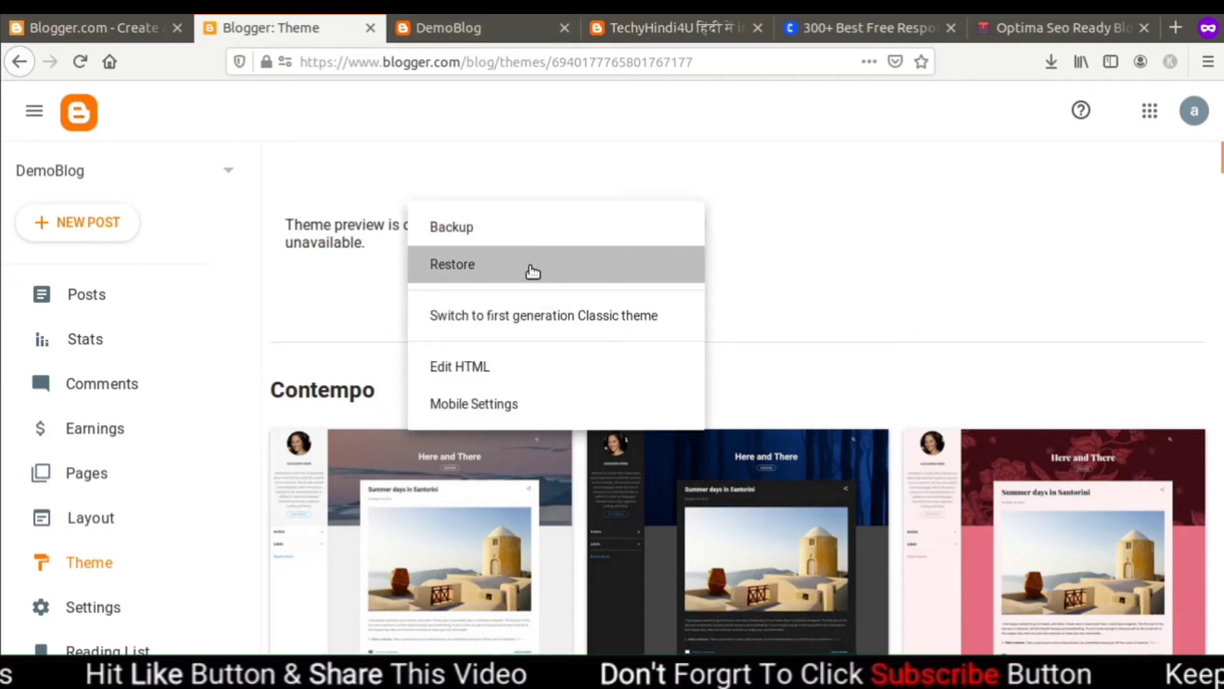
left_click(532, 271)
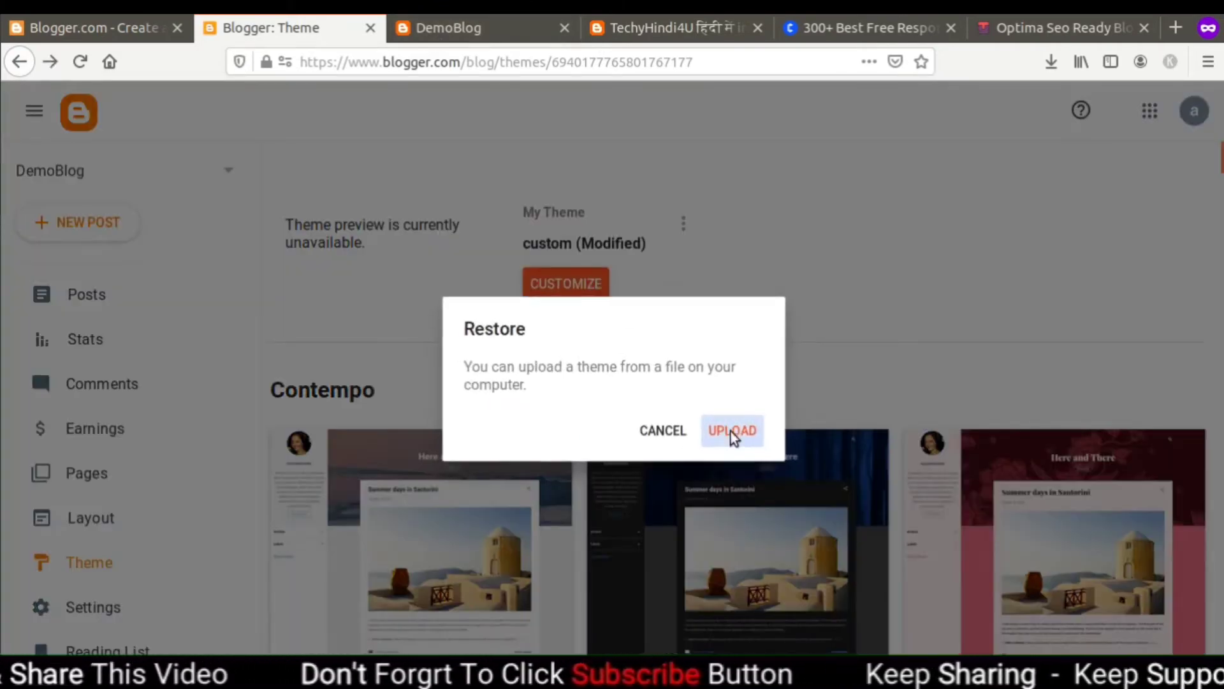
left_click(732, 431)
double_click(315, 120)
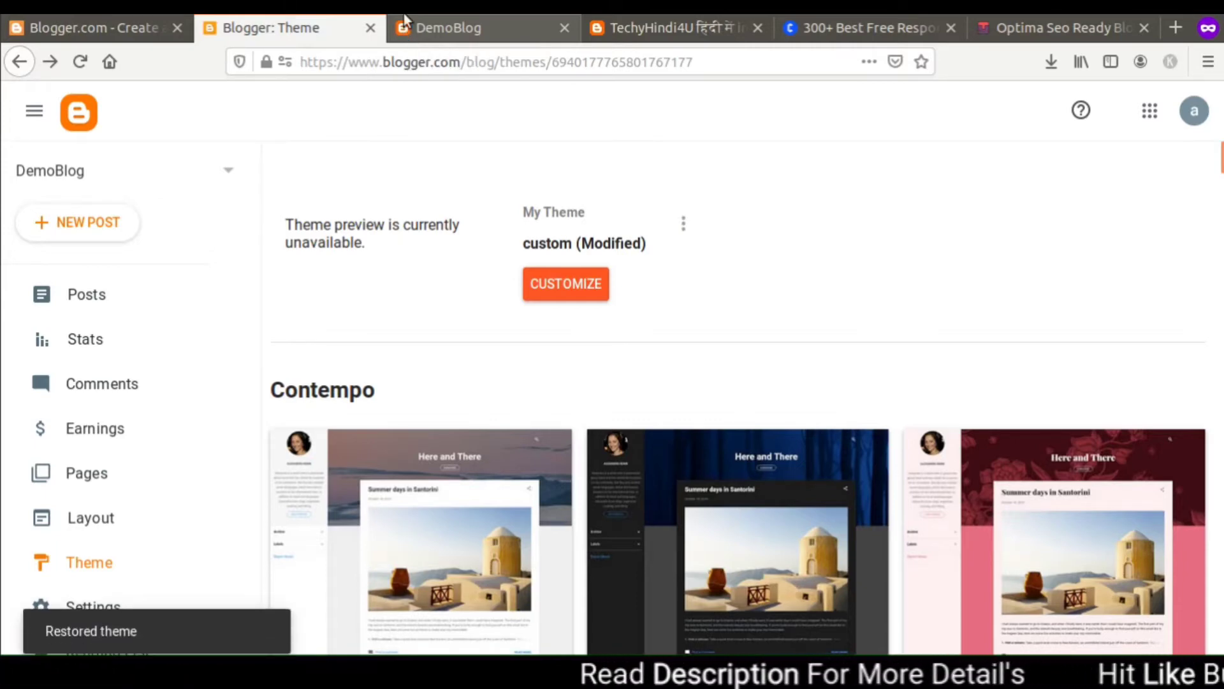
Reload the DemoBlog site and review the Sora SEO theme's header, main area and sidebar.
left_click(406, 23)
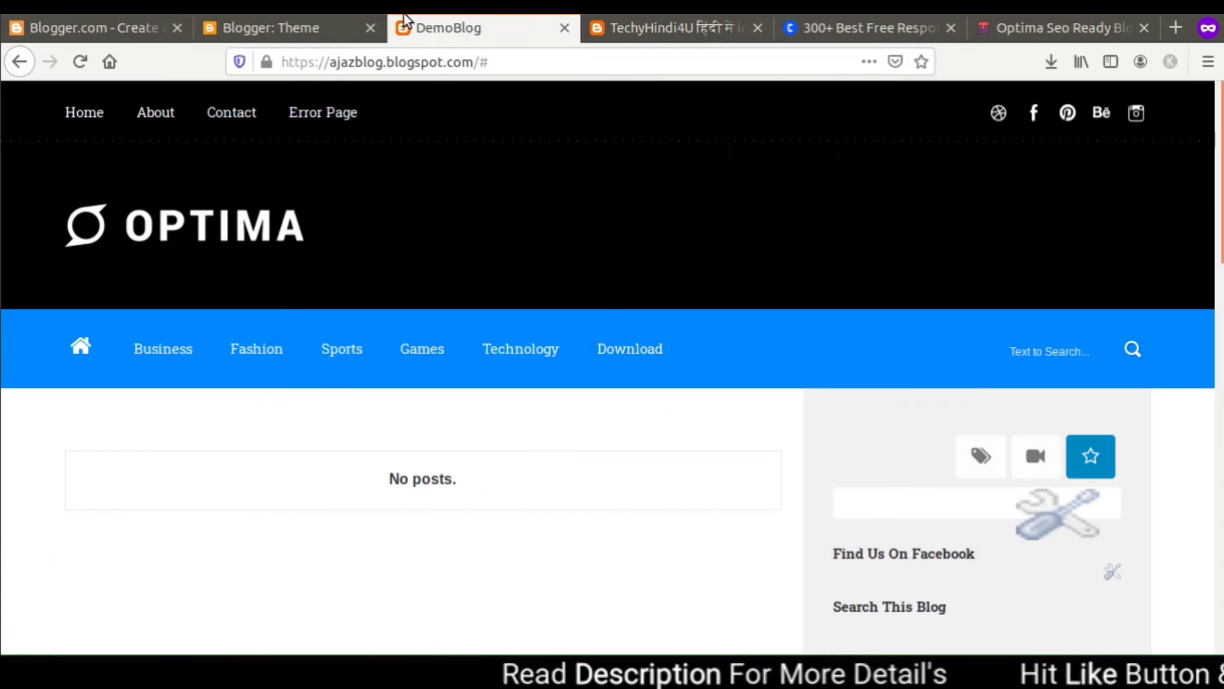
left_click(81, 61)
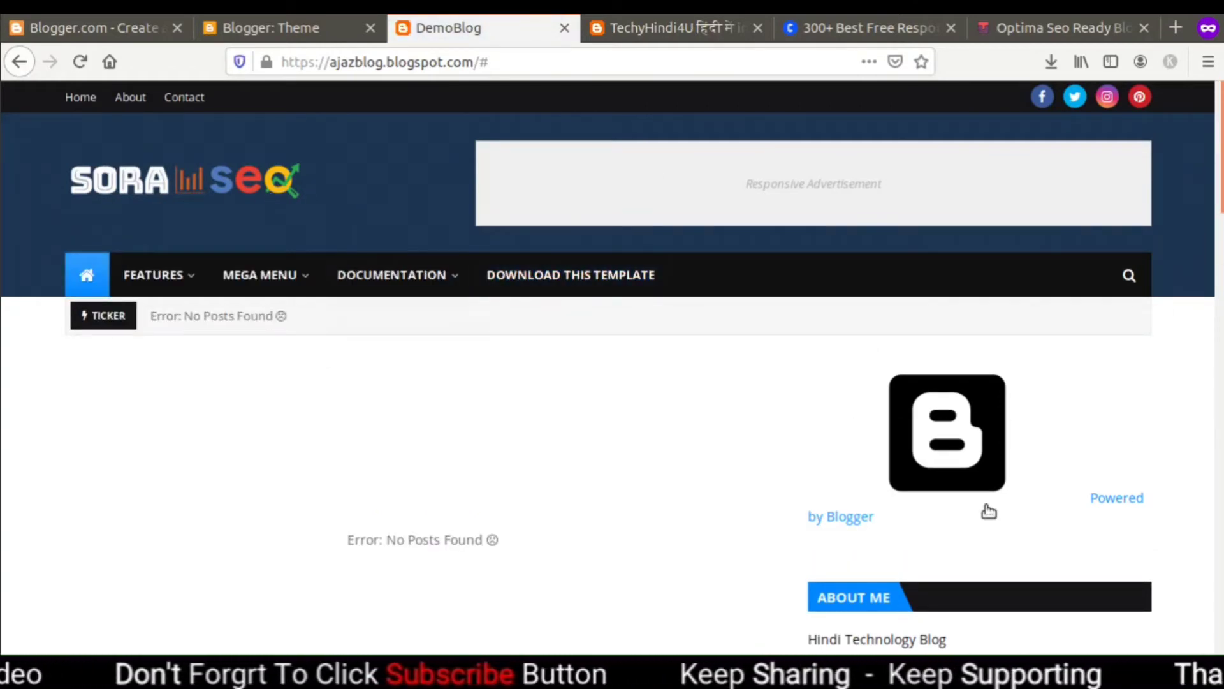
scroll(612, 366, "down", 15)
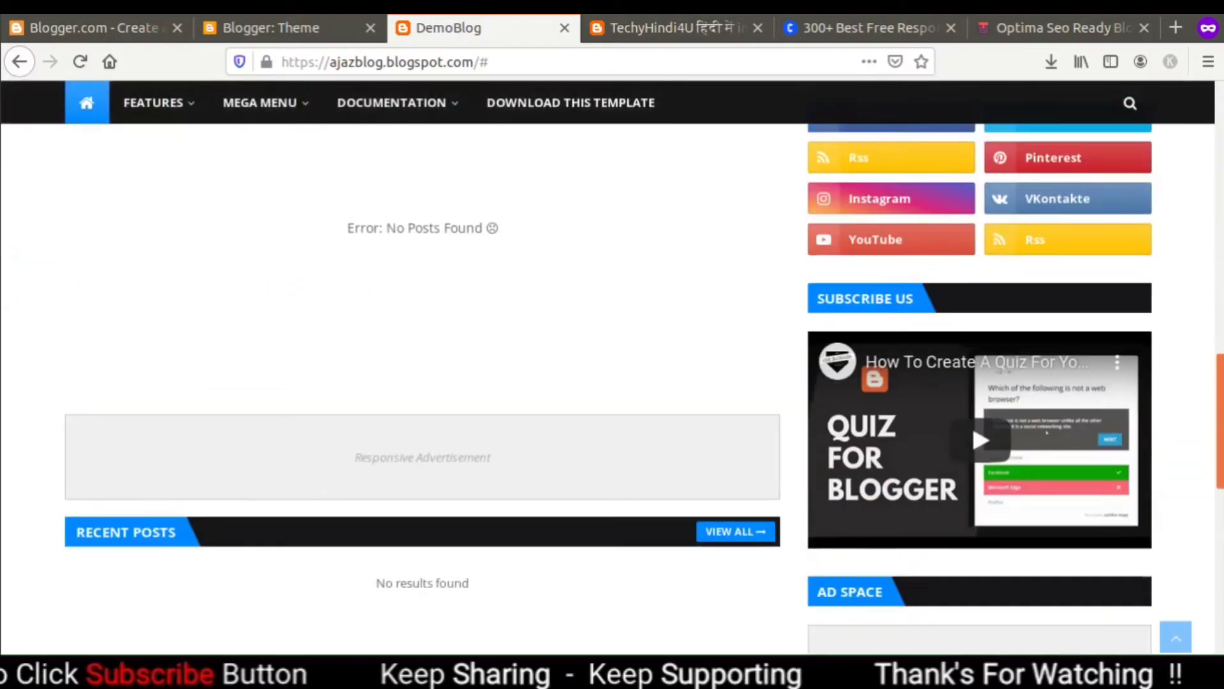
scroll(510, 222, "up", 15)
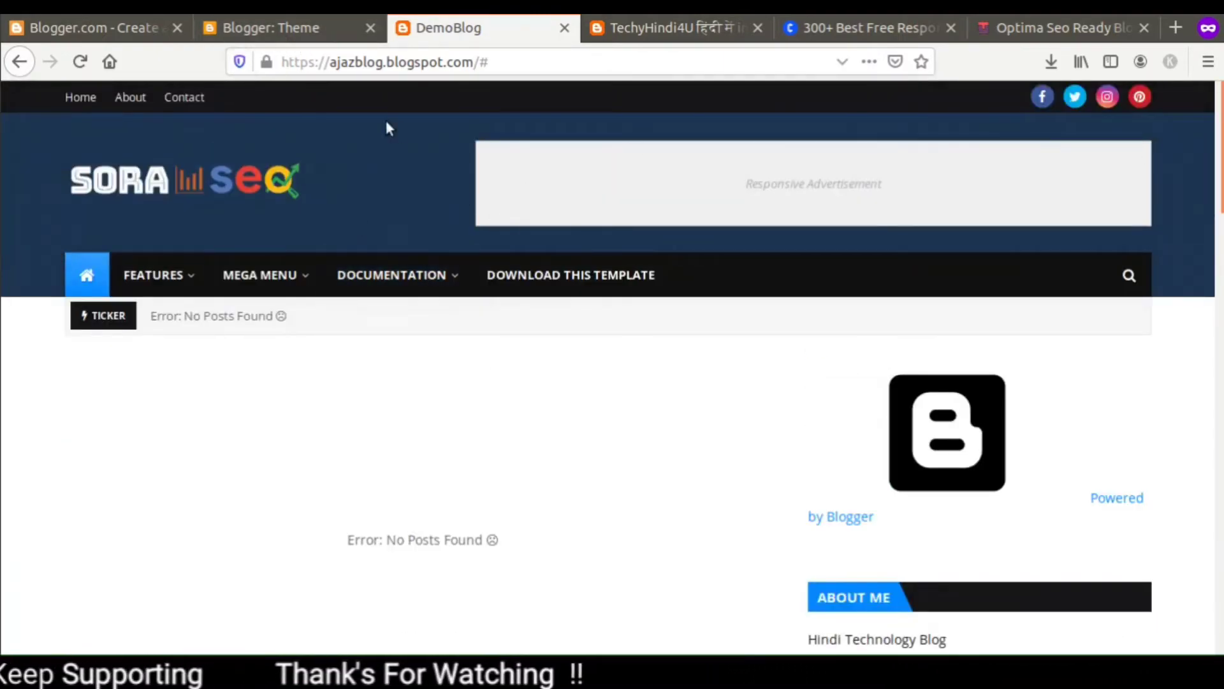
Return to the Blogger dashboard and open DemoBlog's Settings page.
left_click(106, 30)
left_click(233, 27)
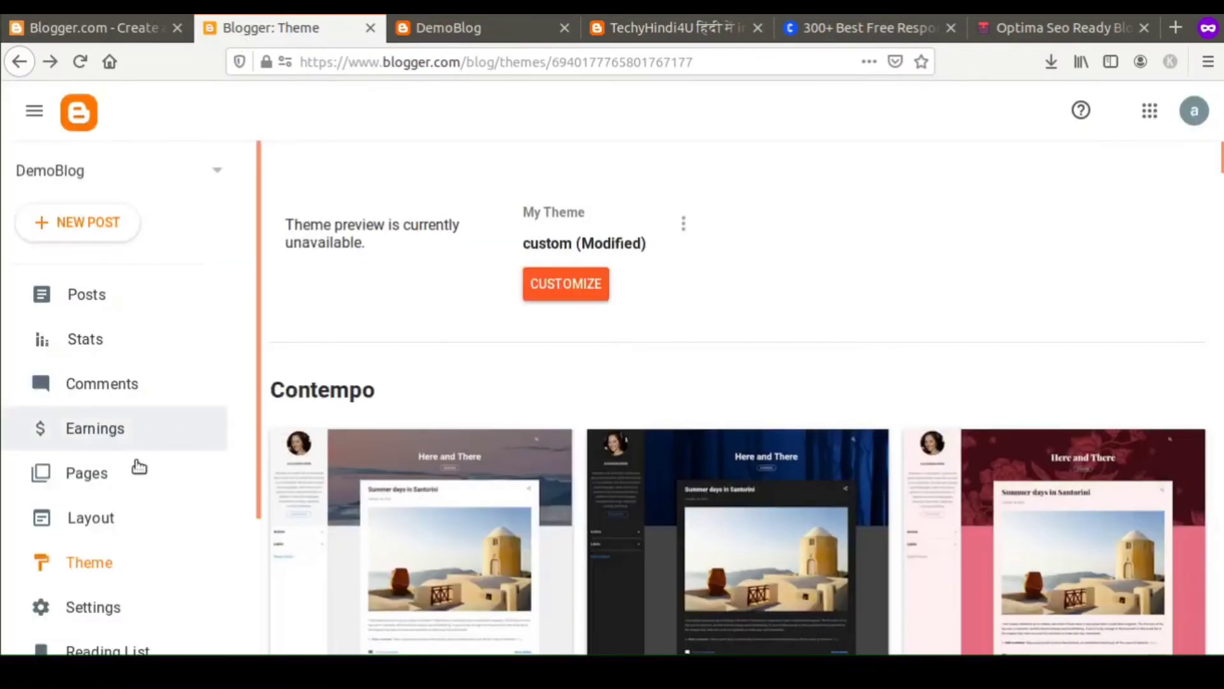
left_click_drag(255, 250, 252, 439)
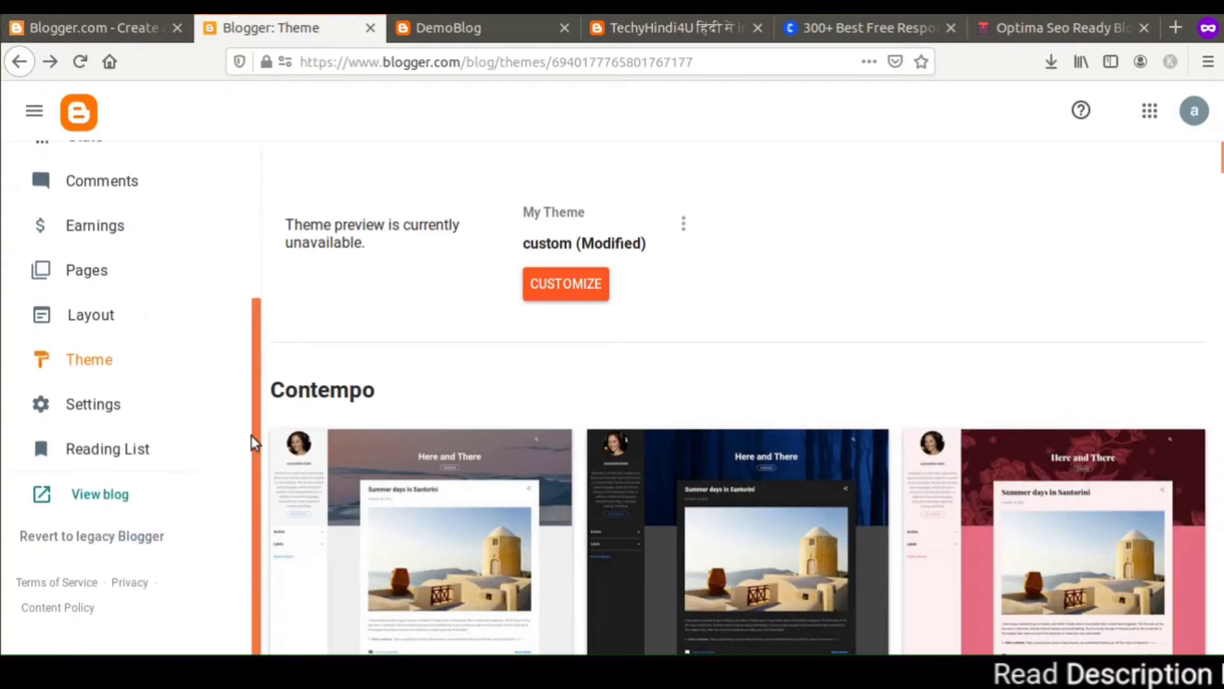
left_click(99, 408)
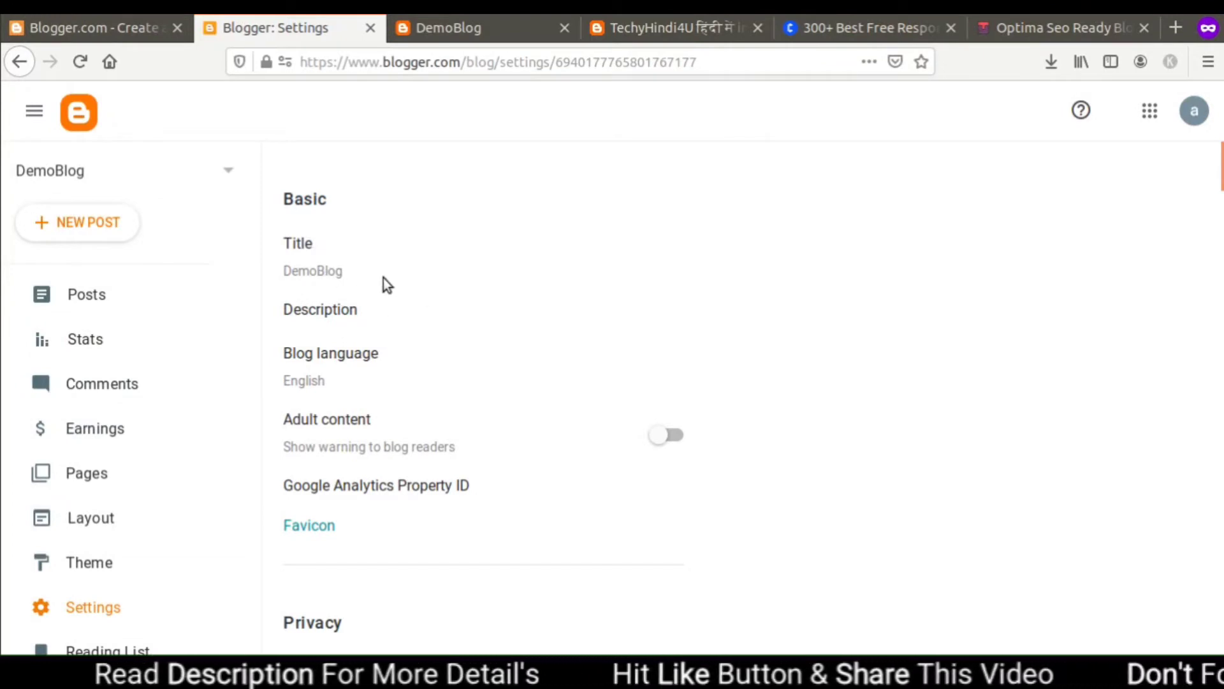
Set the blog description to "Technology | Computer Science | Smartphone tricks | Blogging | SEO" and save it.
left_click(329, 316)
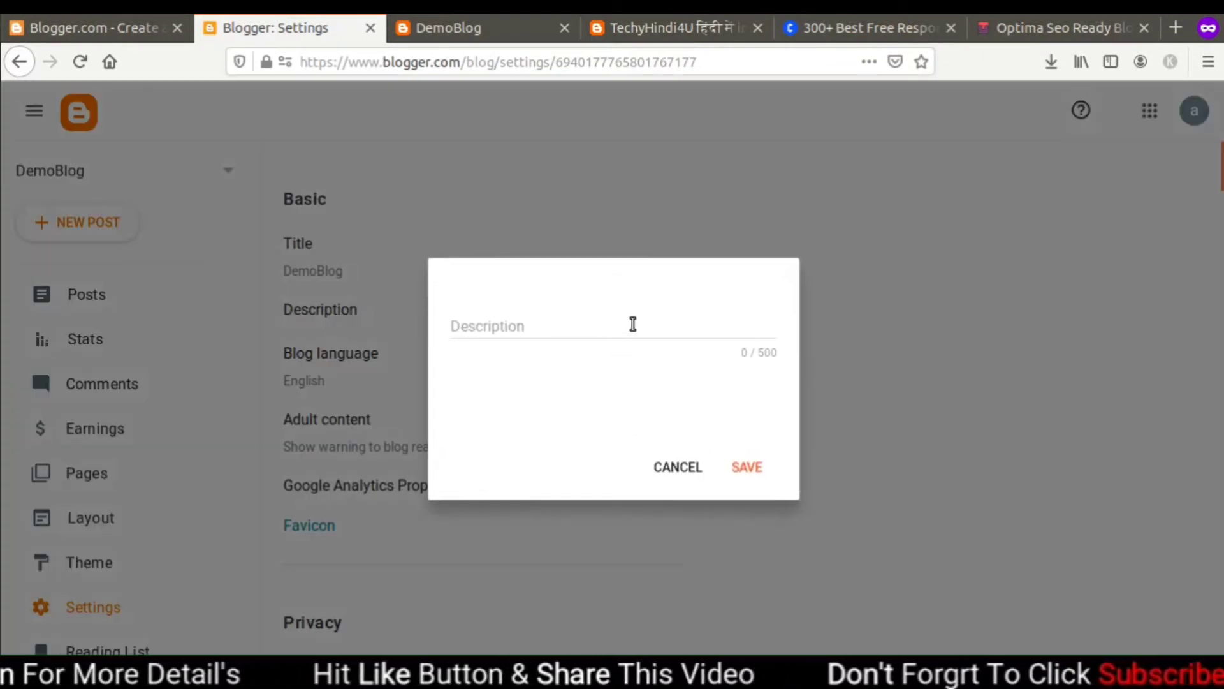
left_click(529, 358)
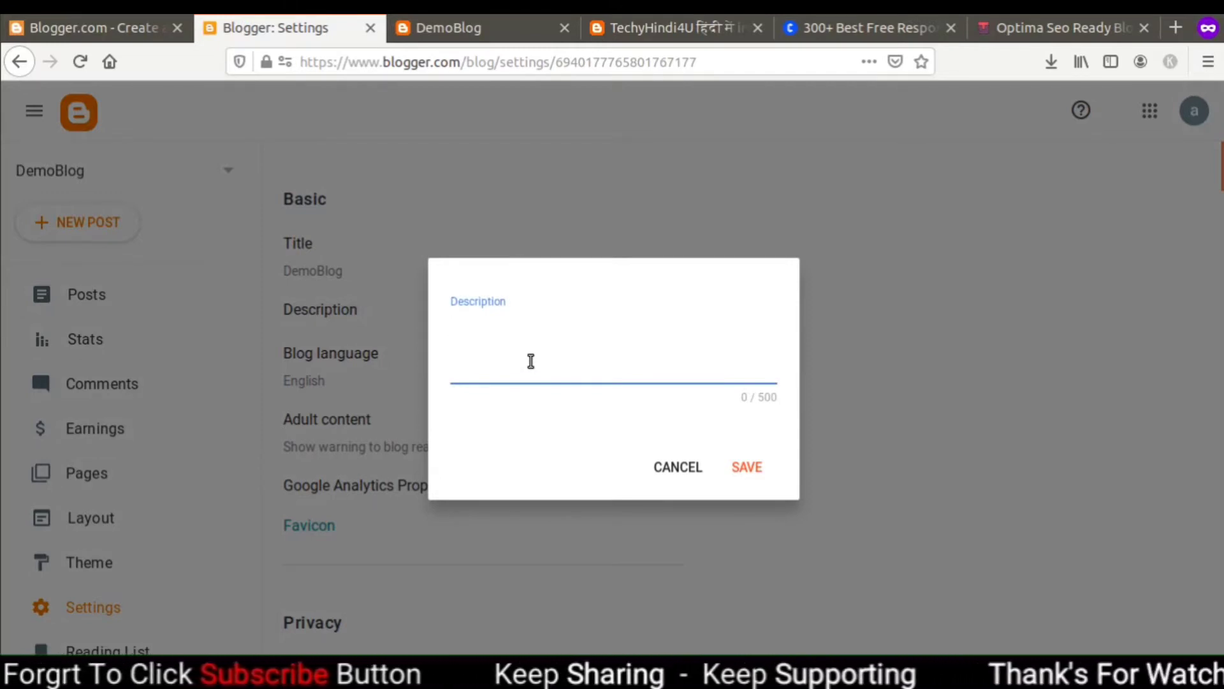
type("Techn")
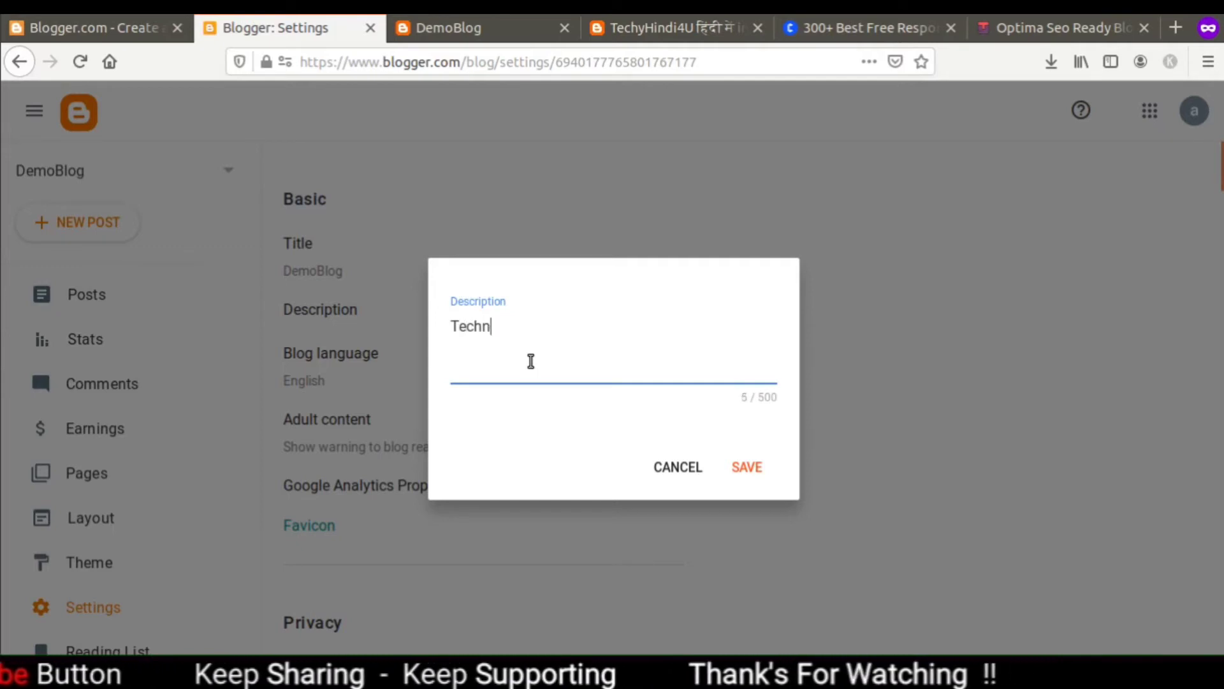
type("ology ")
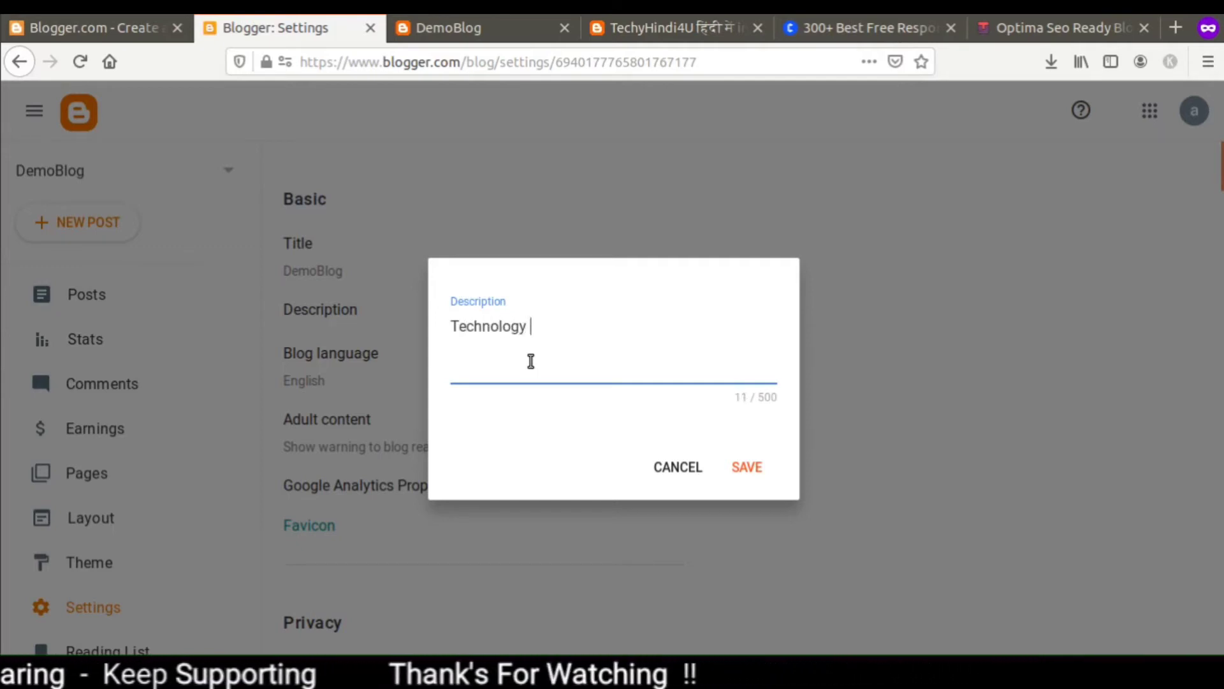
type("|")
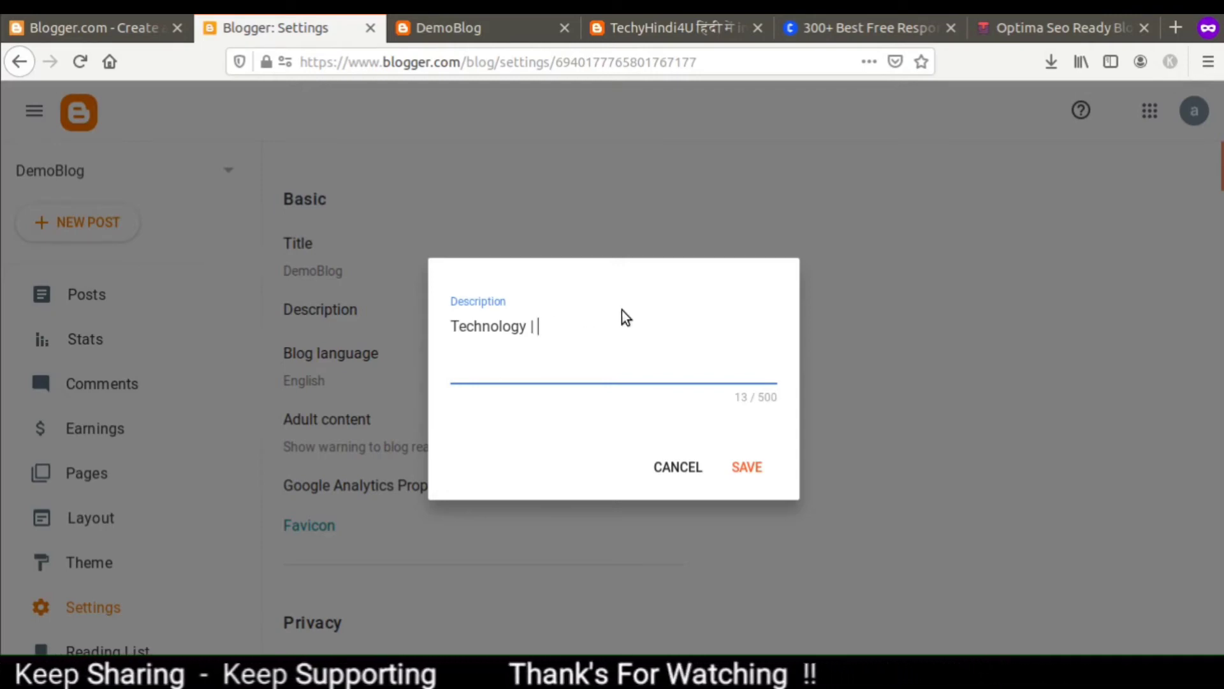
type("Computer Sc")
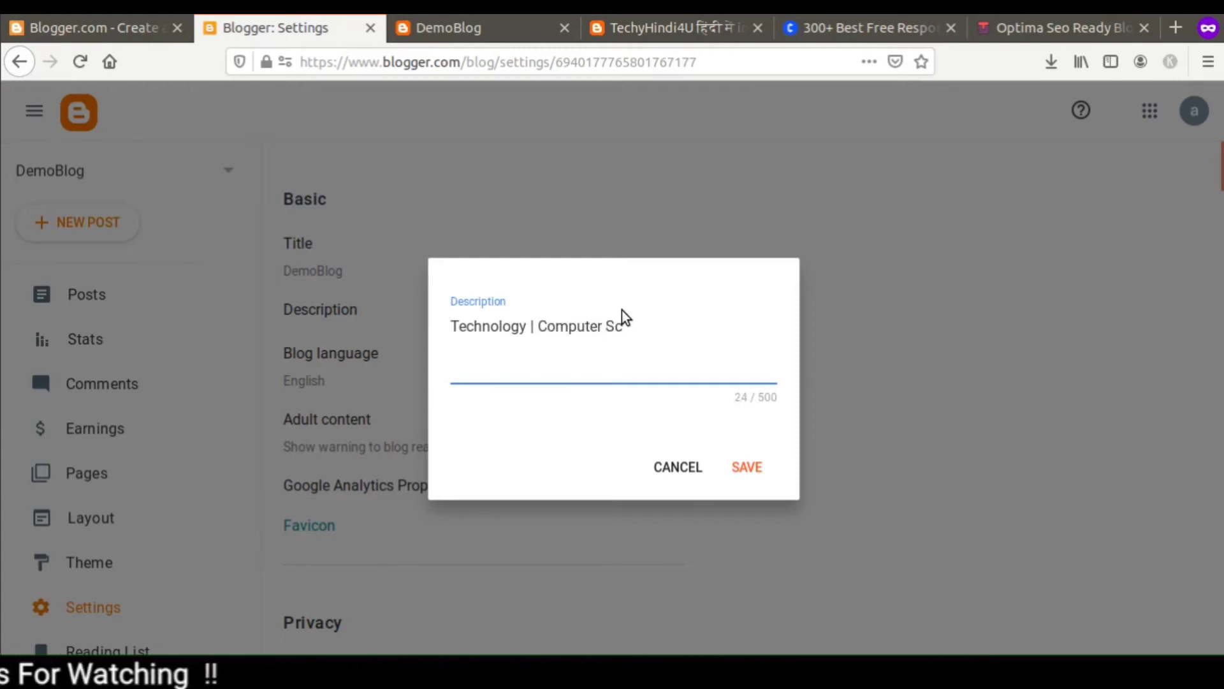
type("ience | ")
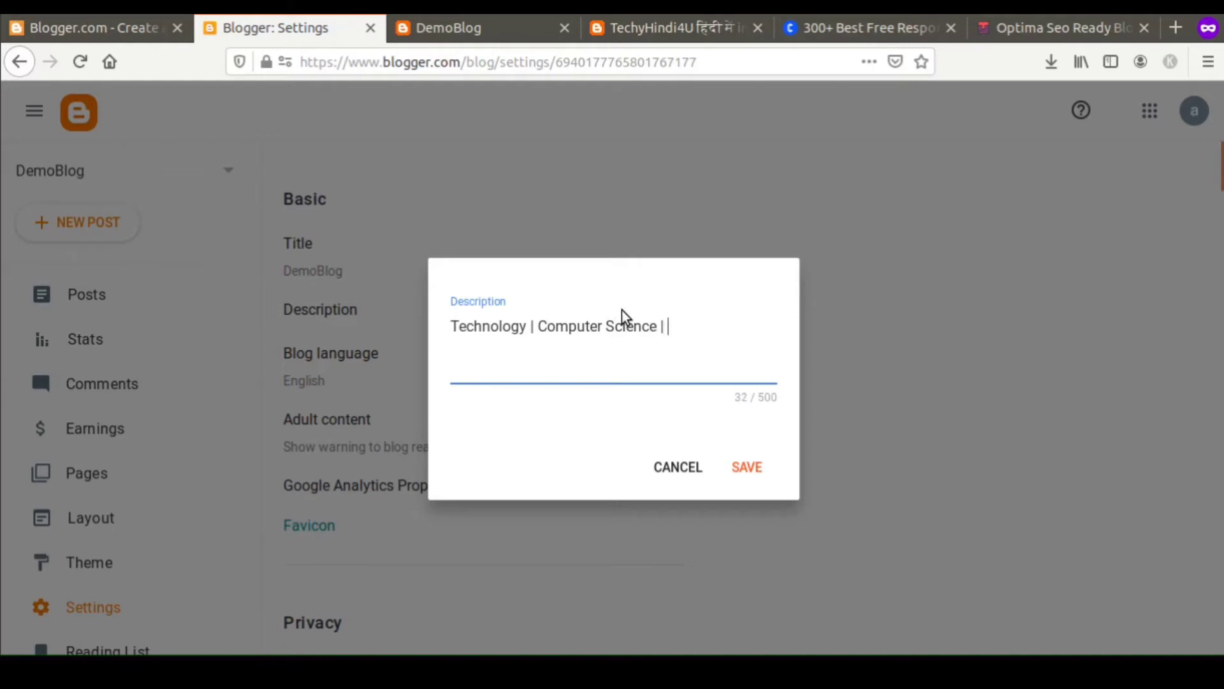
type("Smartp")
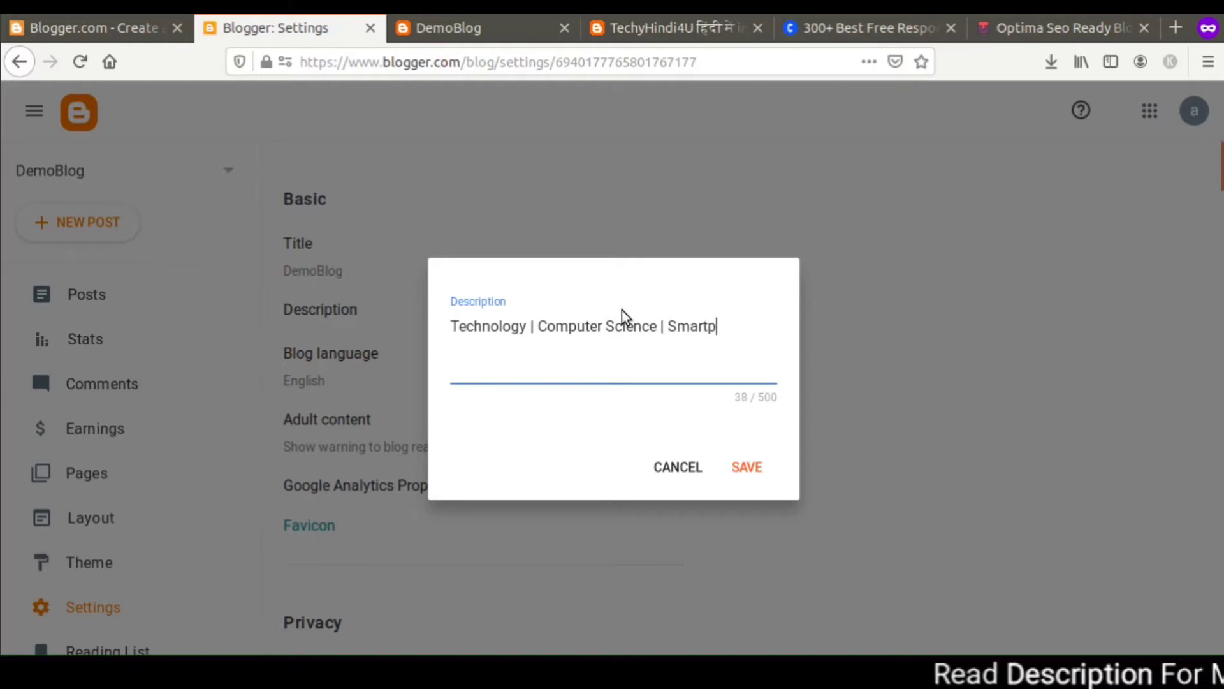
type("hone tricks")
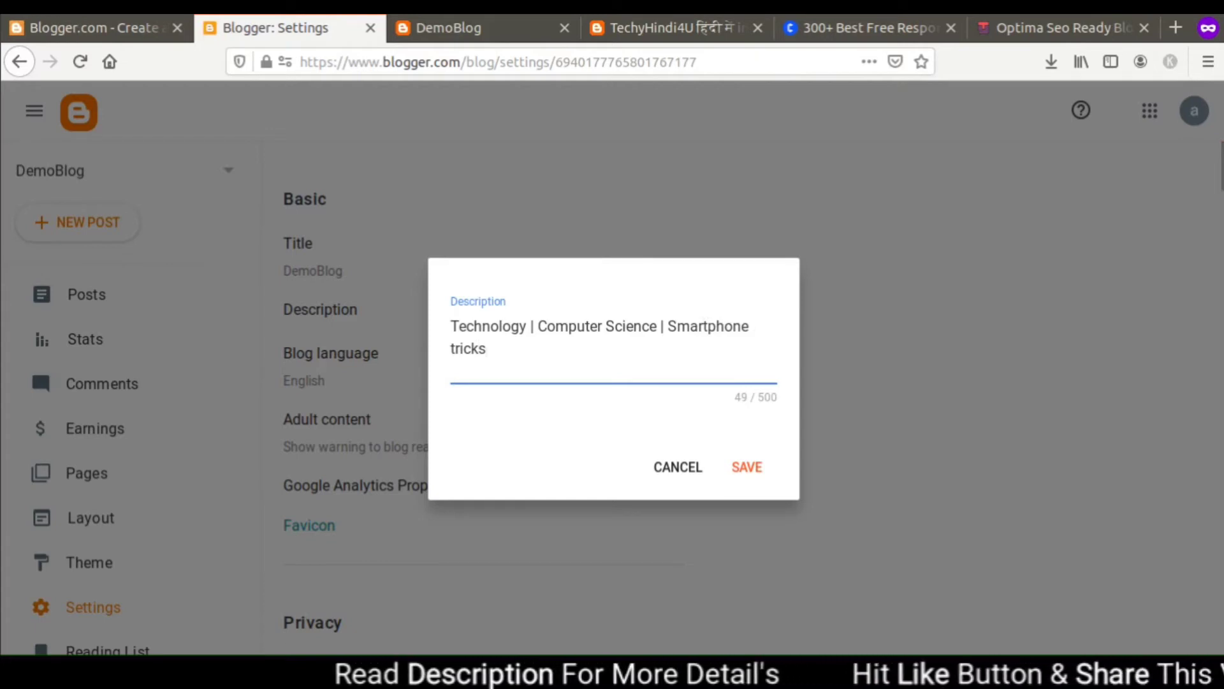
left_click(554, 355)
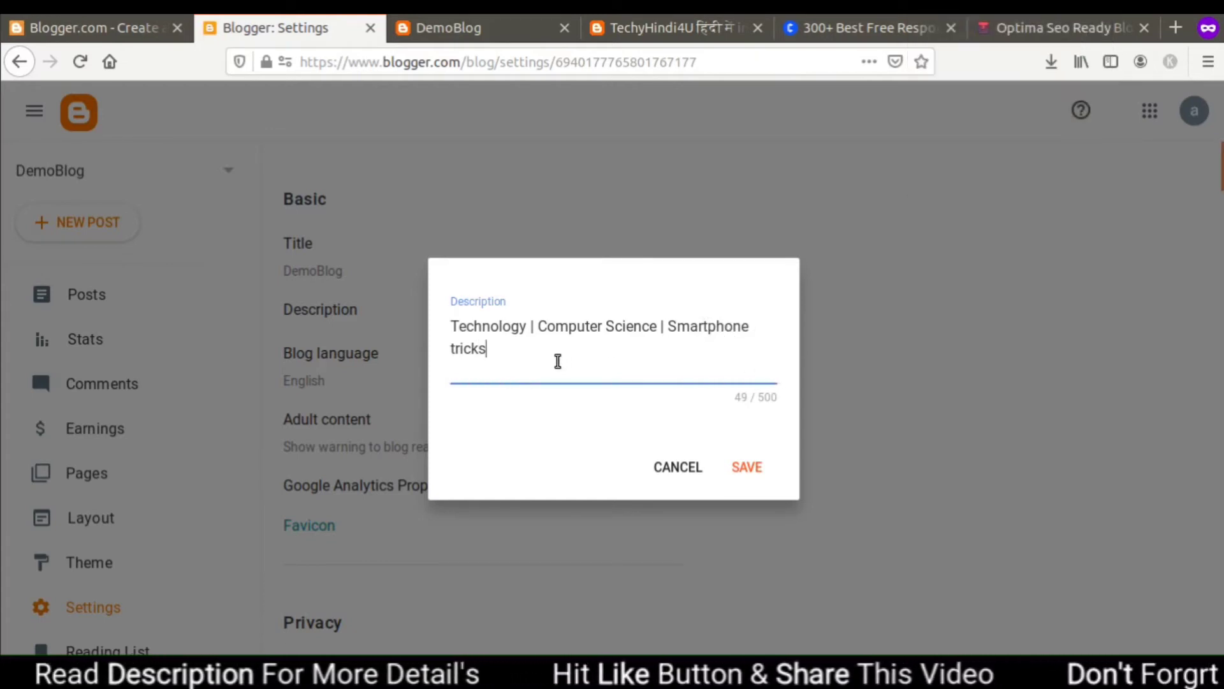
type("| ")
type("B")
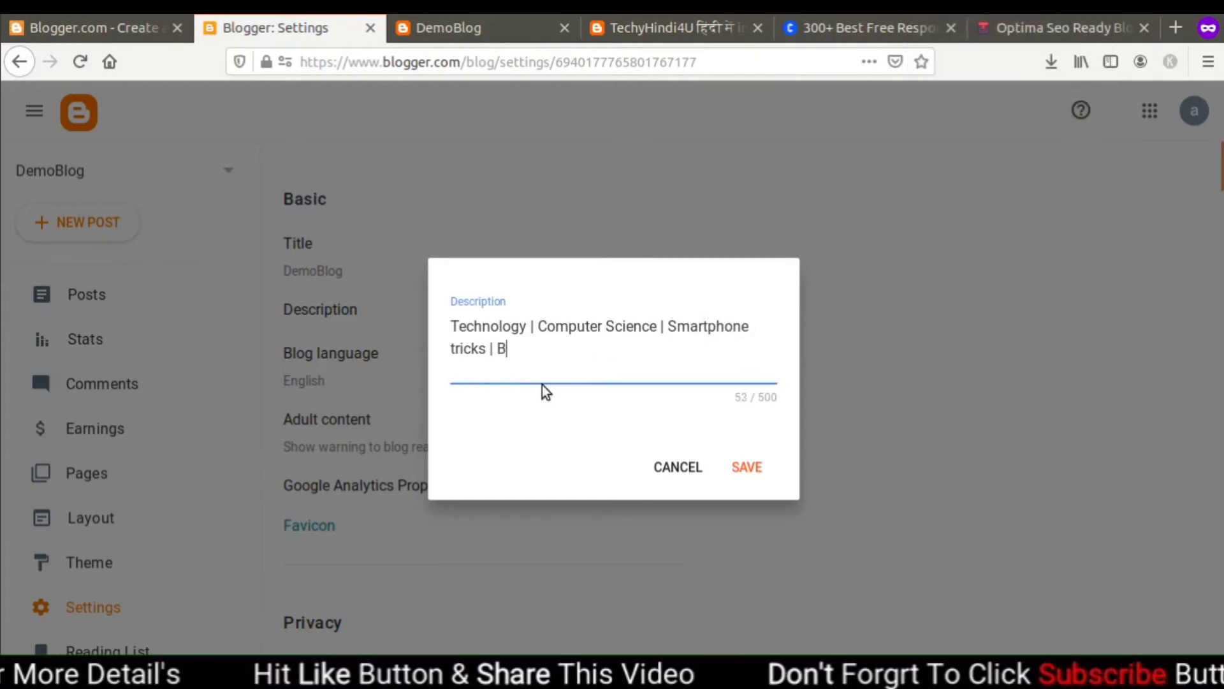
type("logging")
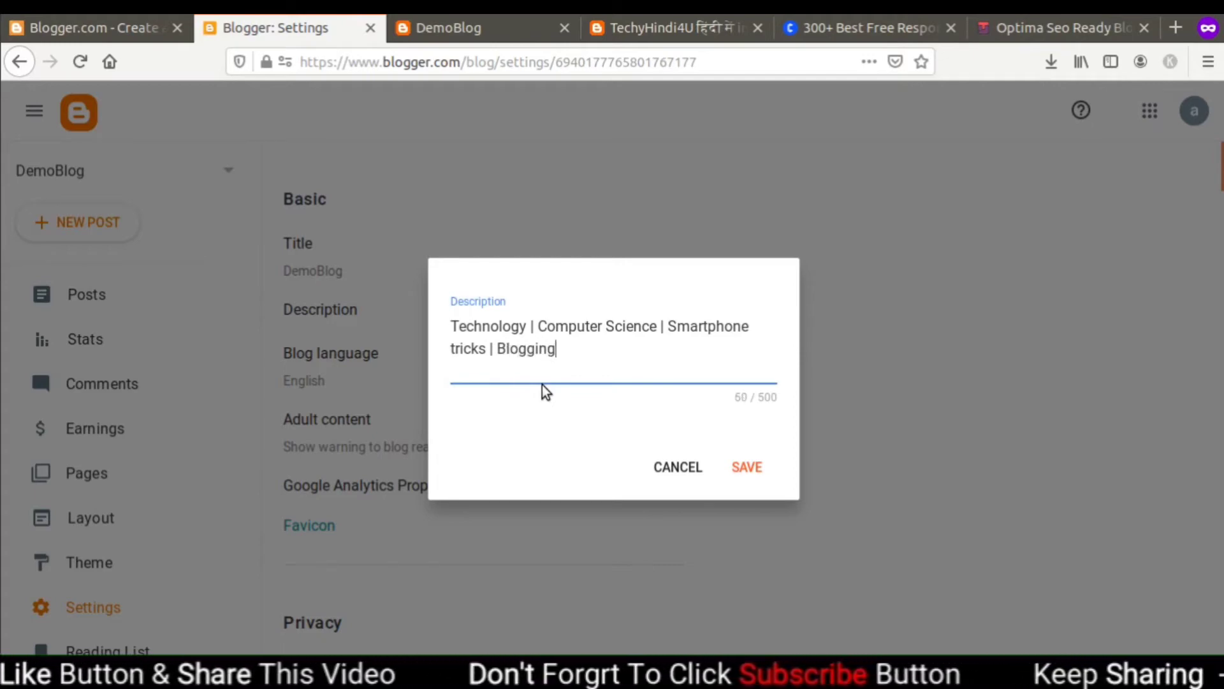
type(" | SEO")
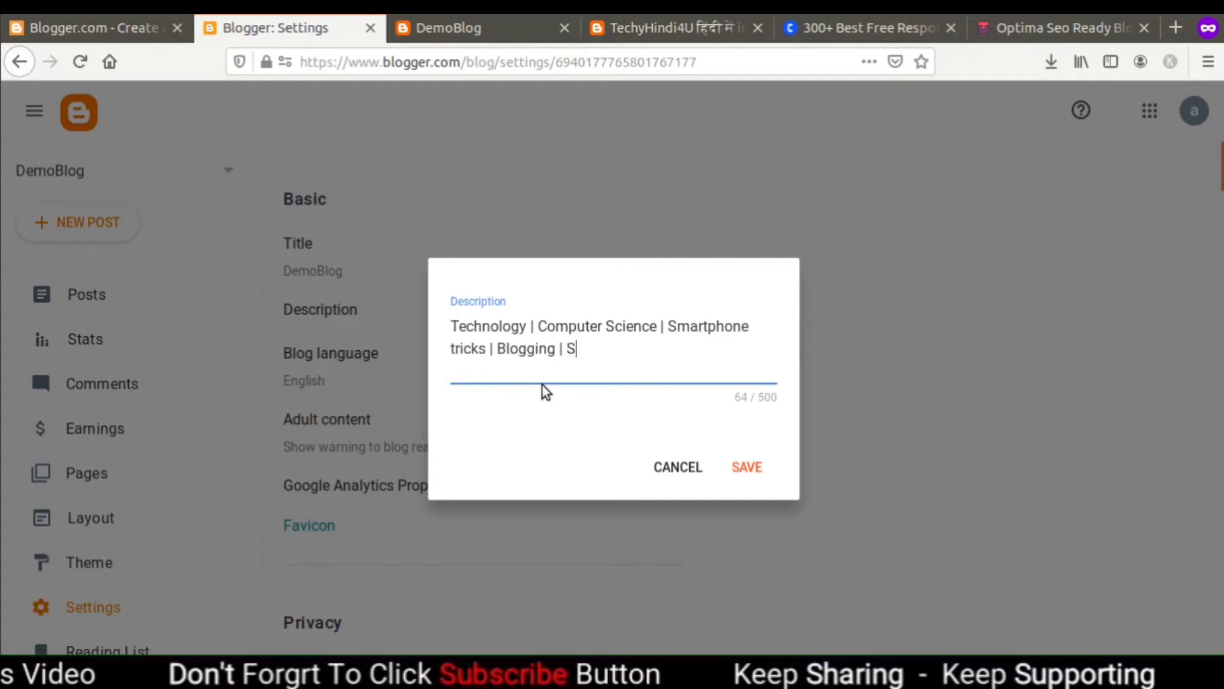
left_click(743, 469)
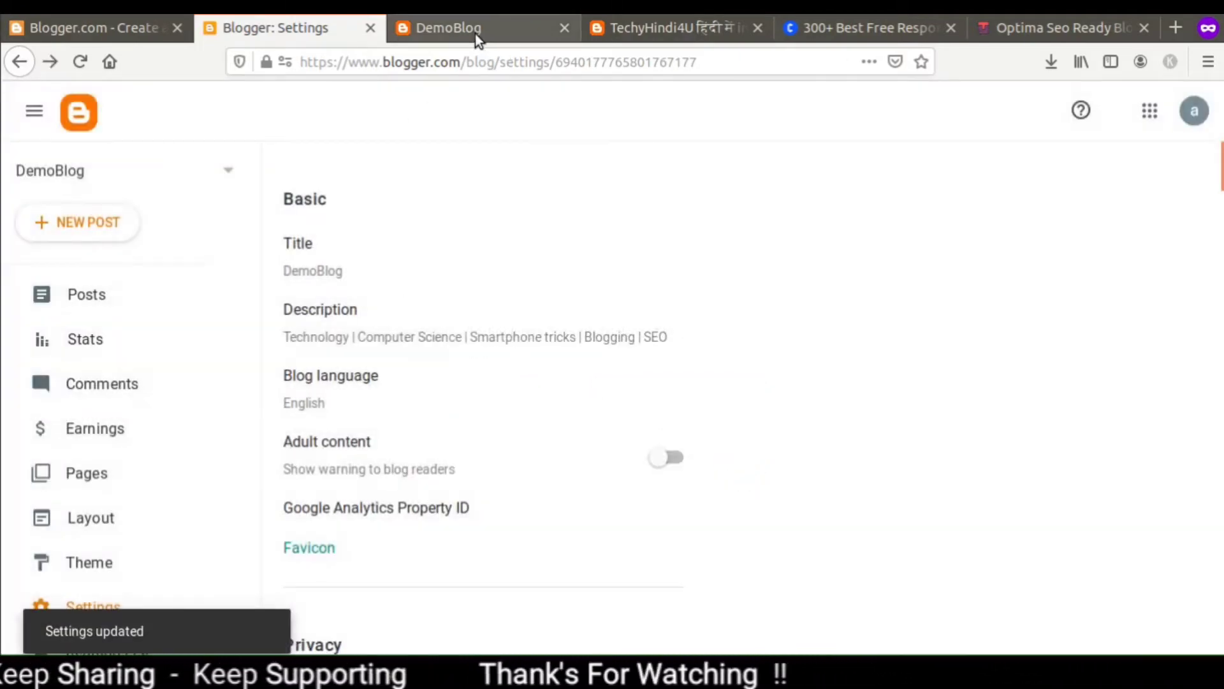
Look over the DemoBlog site from header to footer and go back to the Blogger dashboard.
left_click(476, 33)
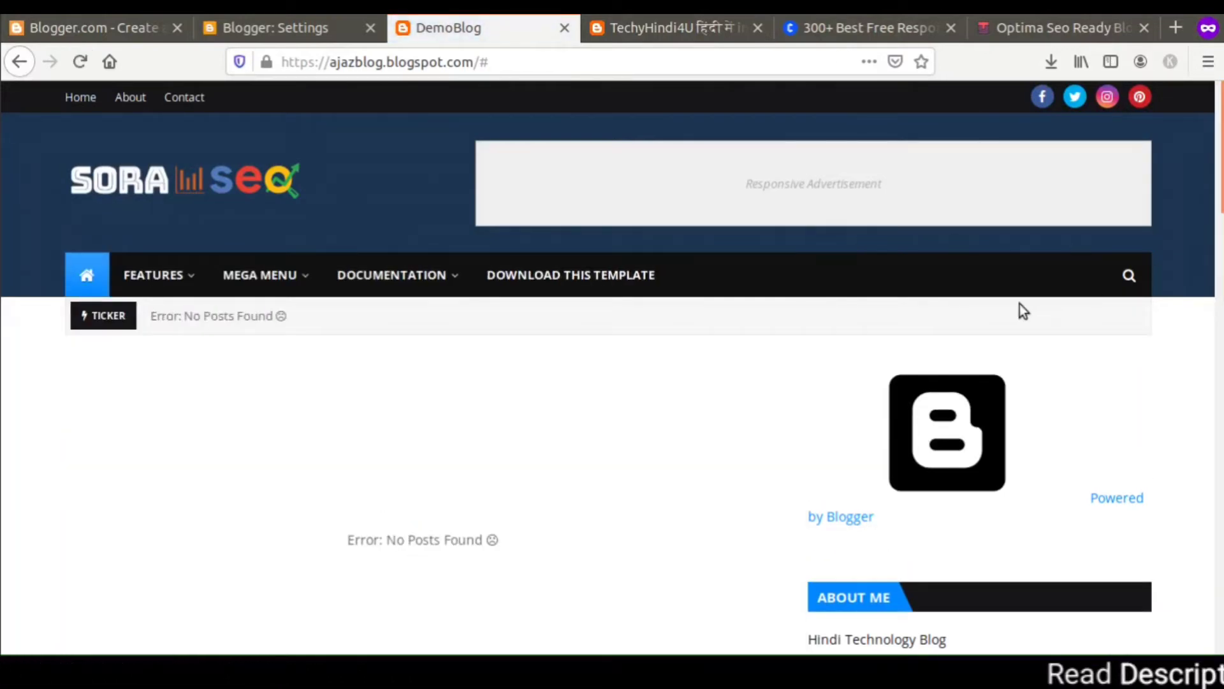
scroll(612, 367, "down", 15)
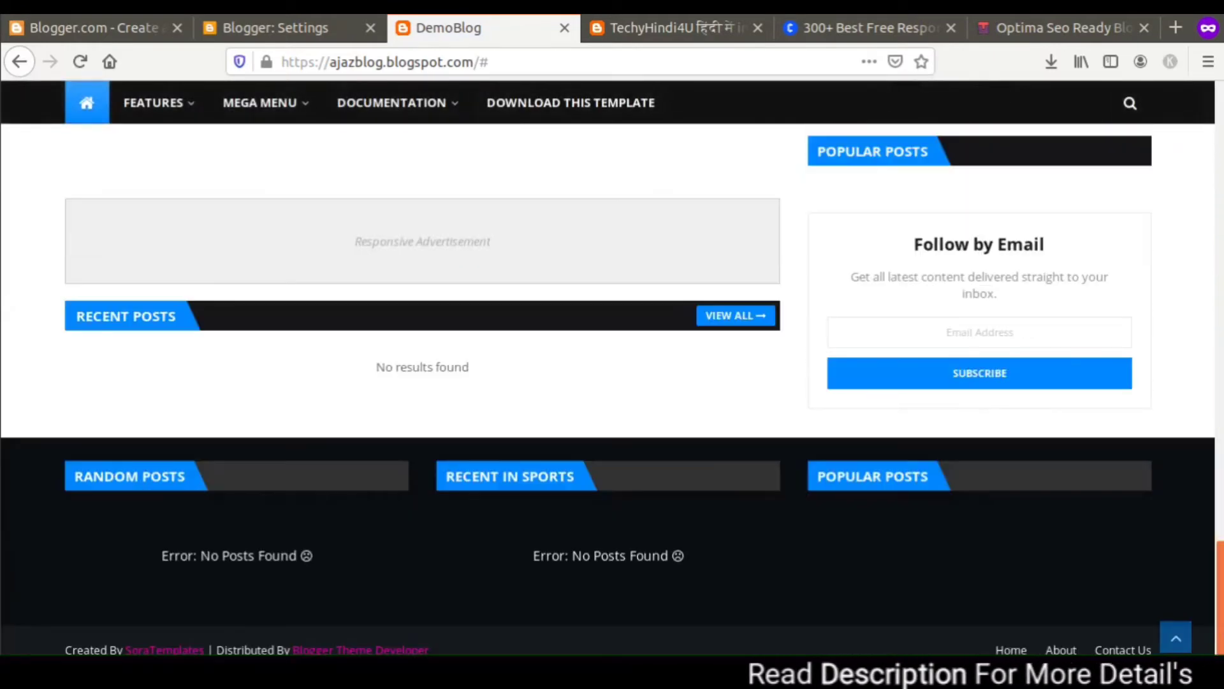
scroll(612, 367, "up", 10)
scroll(612, 367, "up", 6)
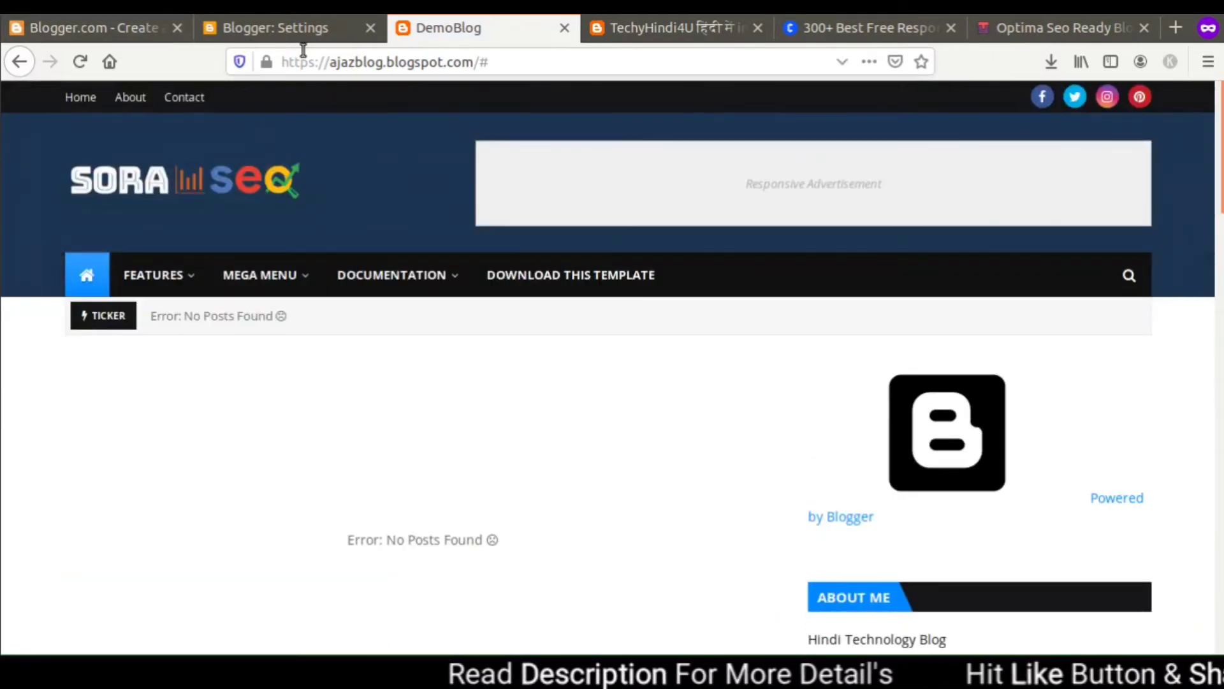
mouse_move(255, 280)
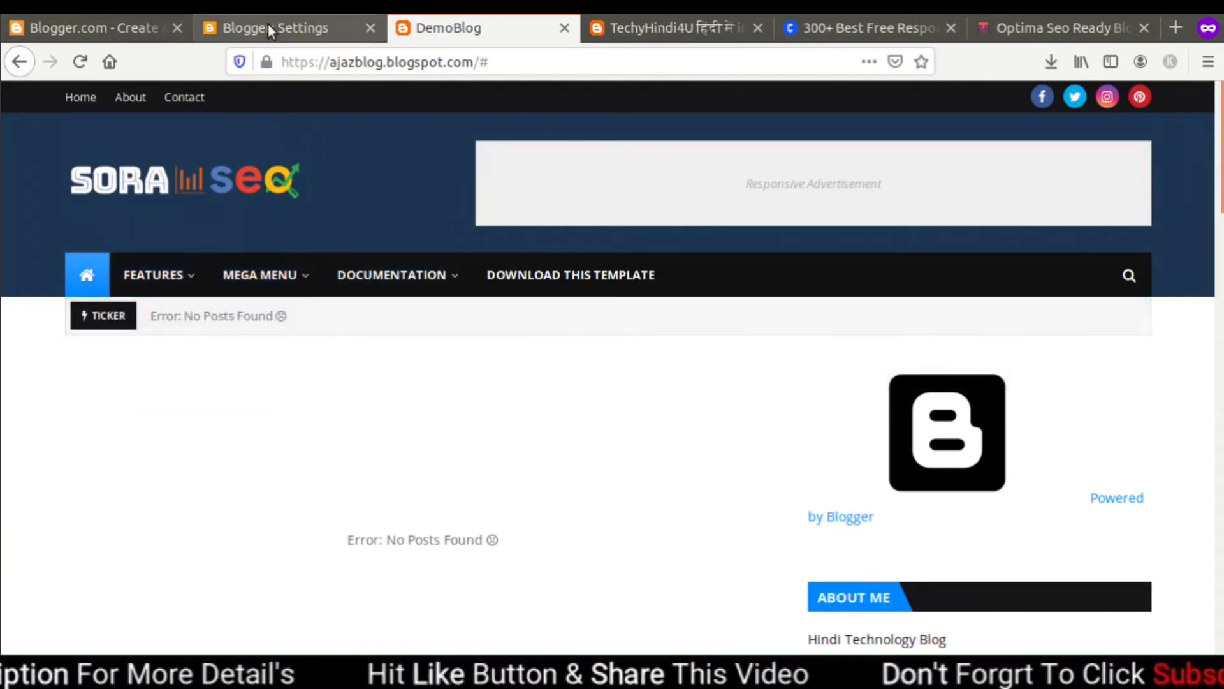
left_click(266, 27)
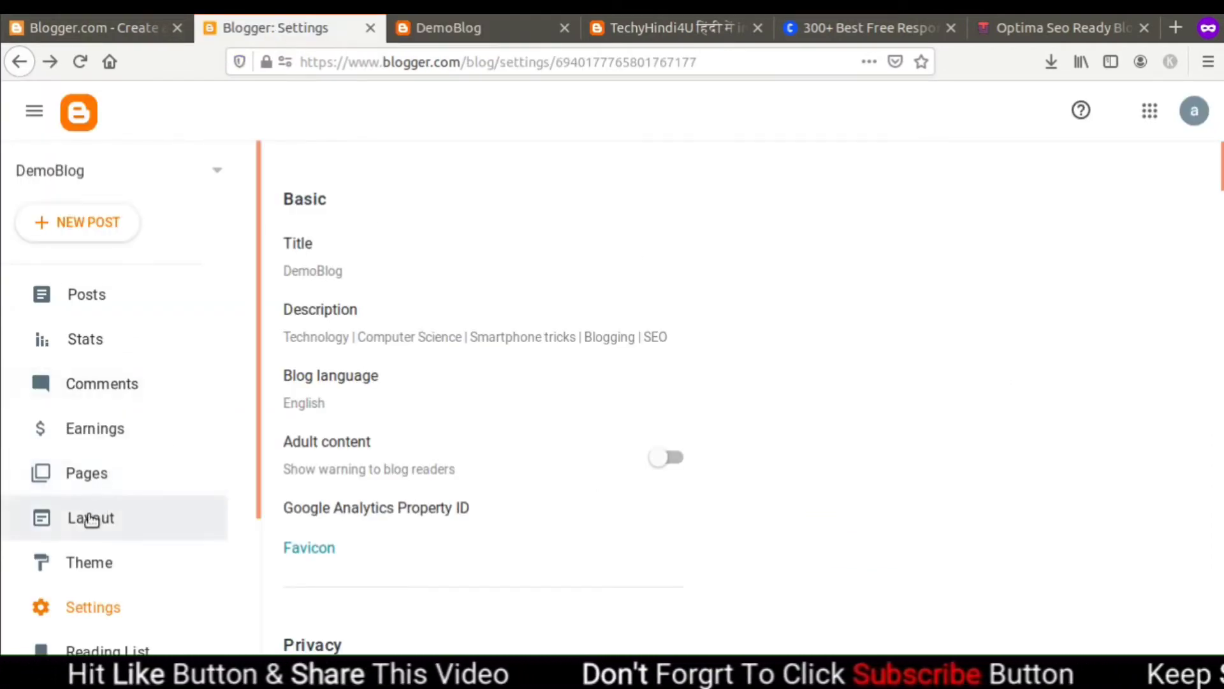
Open DemoBlog's theme gallery and apply the Contempo Dark theme to the blog.
left_click(90, 560)
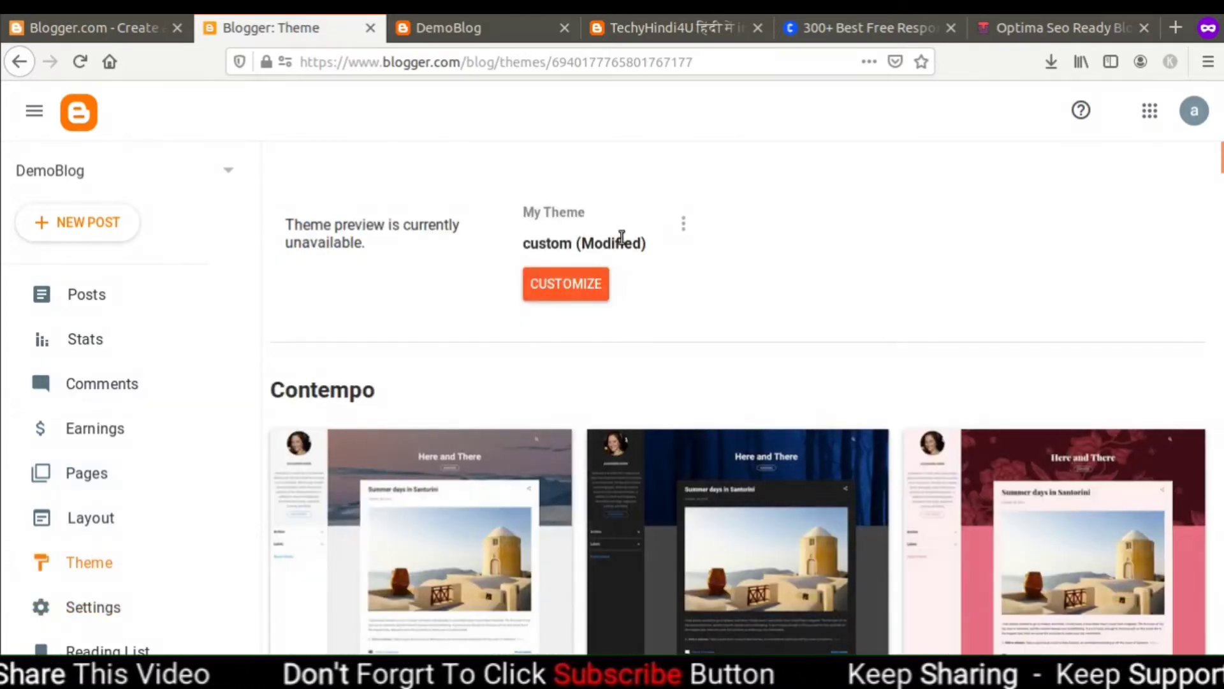
left_click(752, 563)
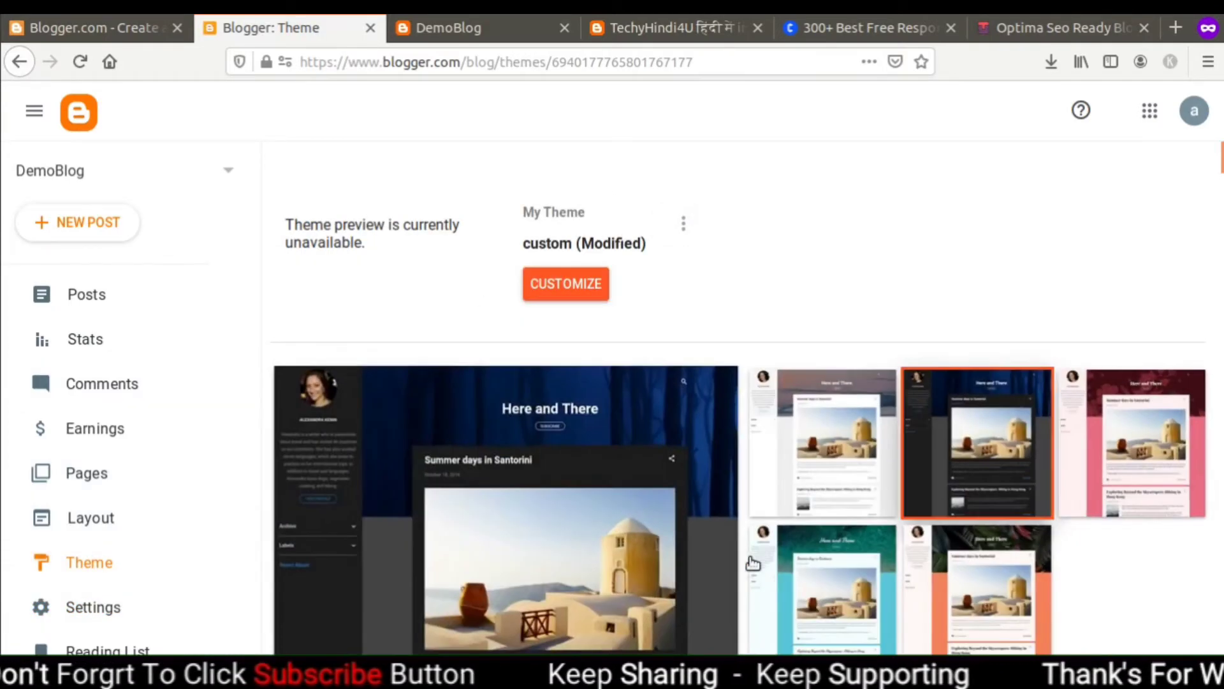
scroll(670, 360, "down", 3)
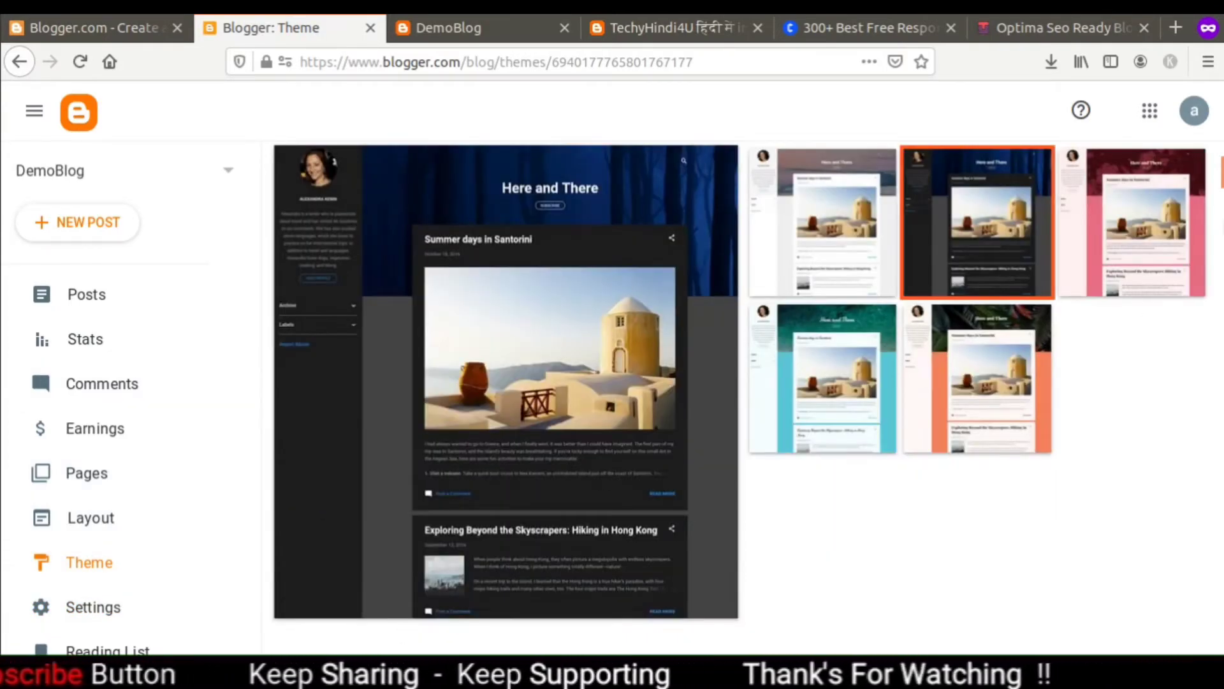
scroll(740, 383, "up", 3)
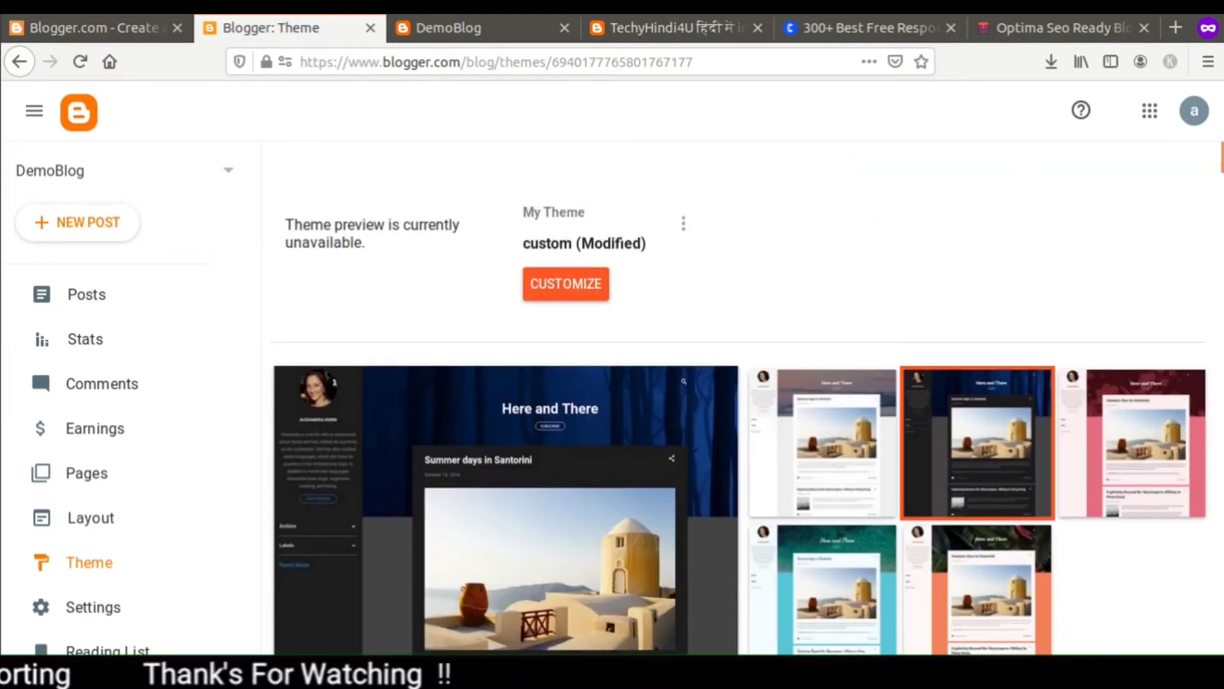
scroll(739, 395, "down", 5)
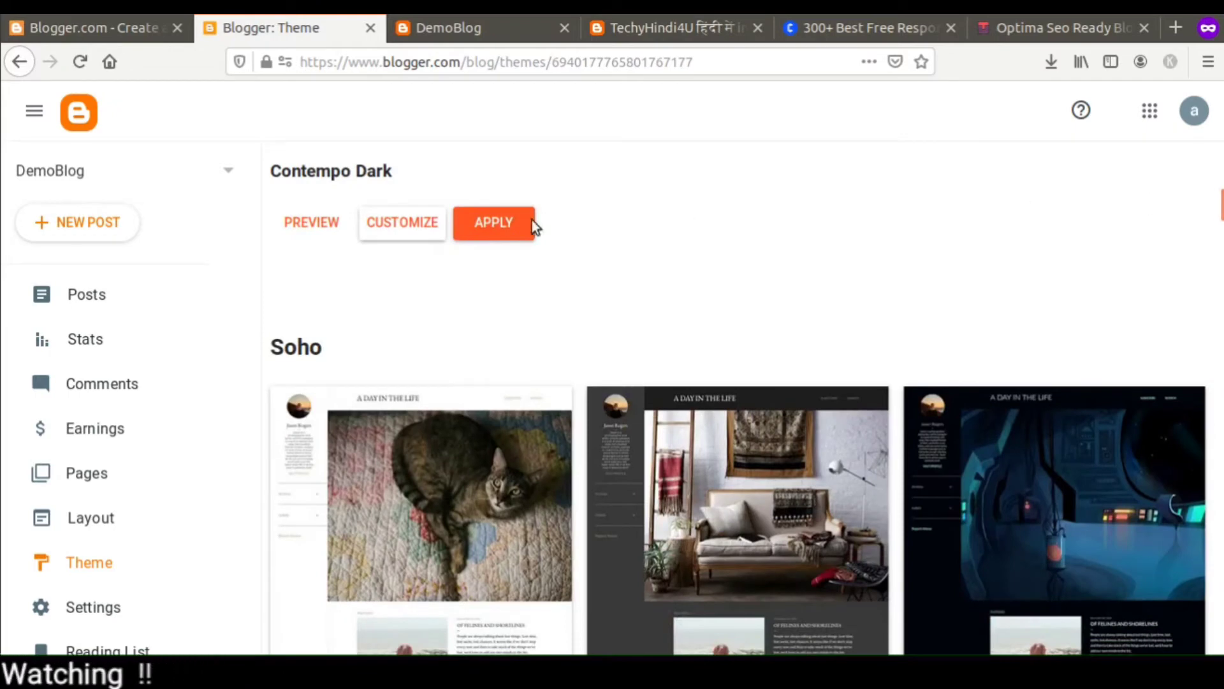
left_click(478, 230)
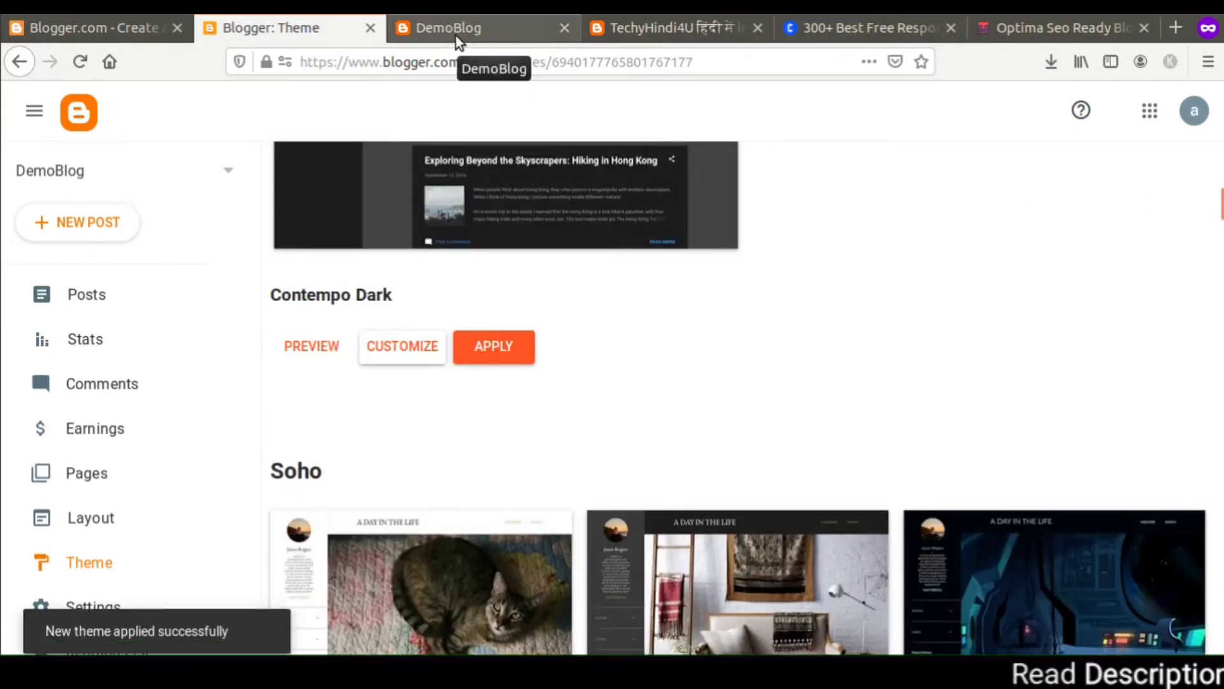
Reload the DemoBlog site and review the new theme's header description and slide-out sidebar.
left_click(456, 32)
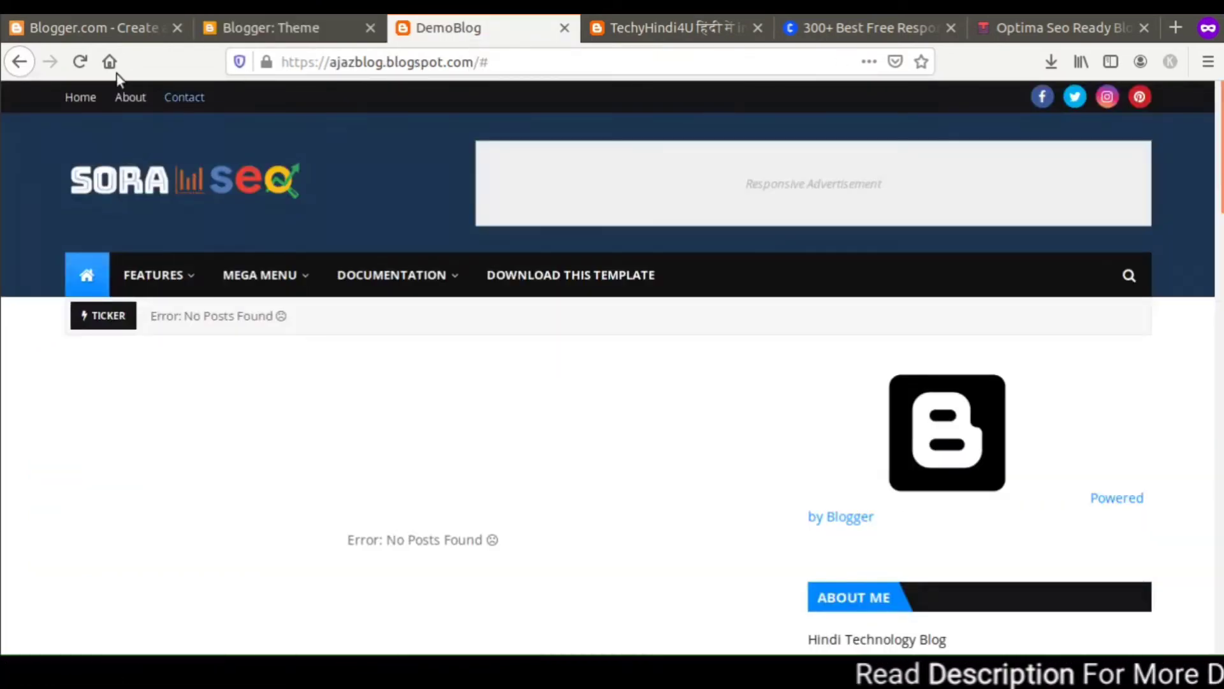
left_click(77, 59)
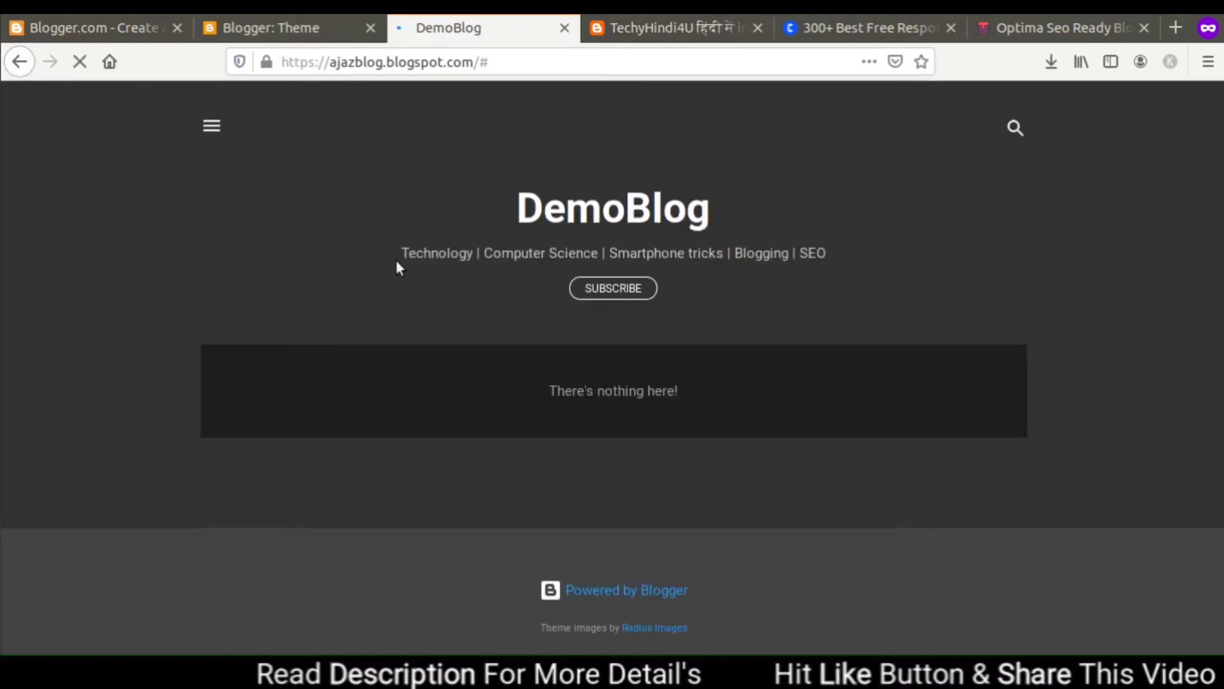
left_click_drag(398, 254, 864, 258)
left_click(726, 270)
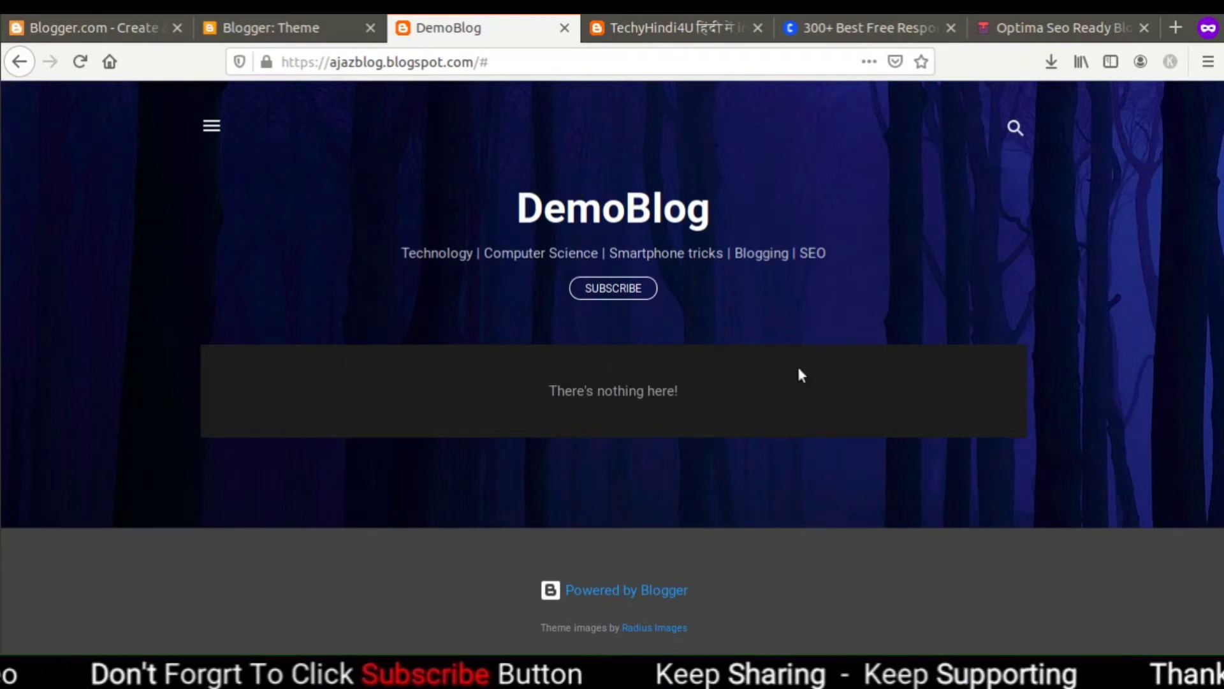
left_click(208, 123)
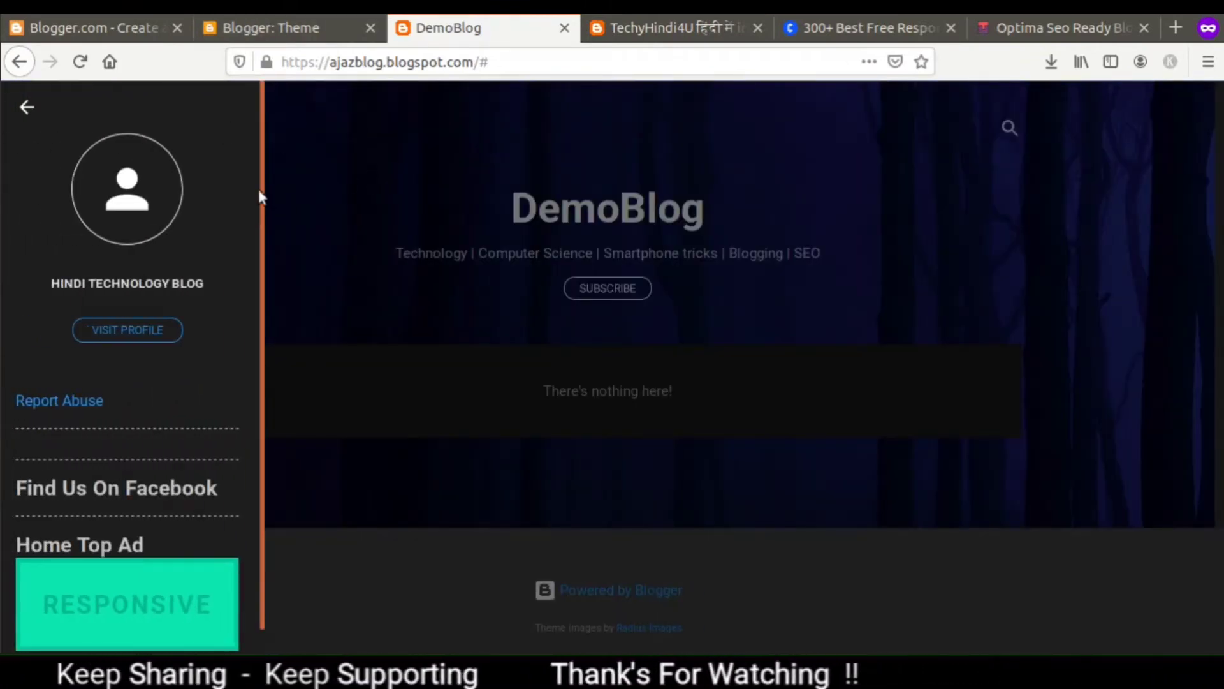
scroll(242, 306, "down", 1)
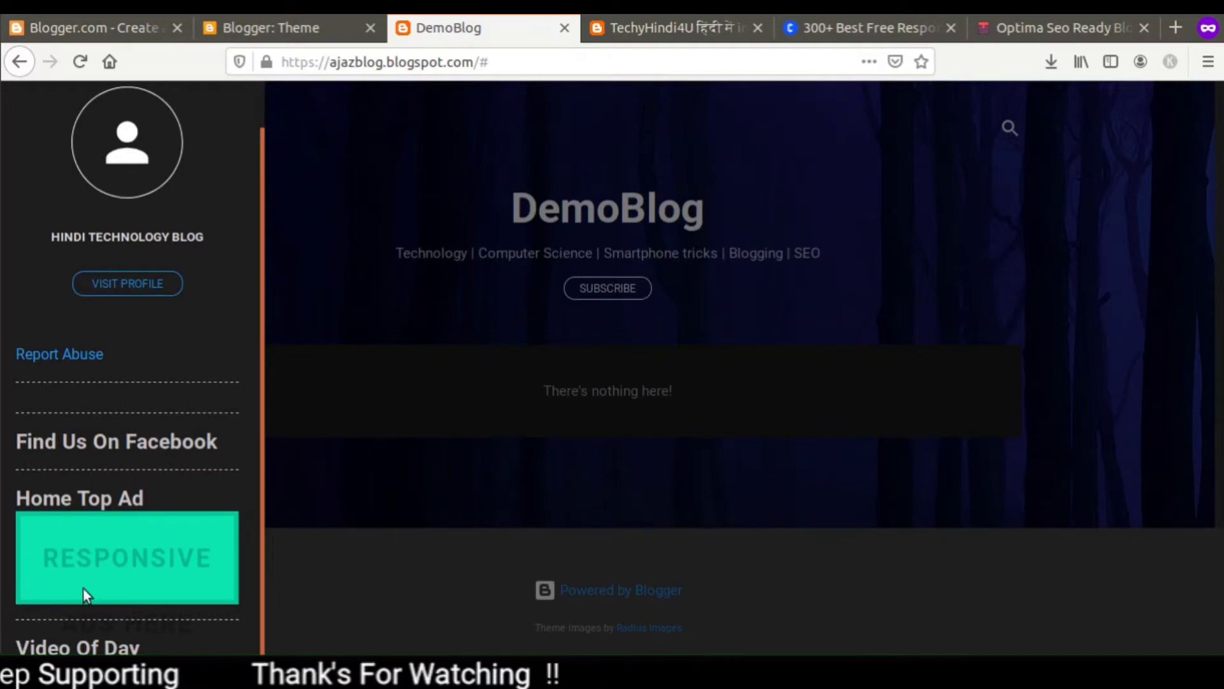
left_click(281, 298)
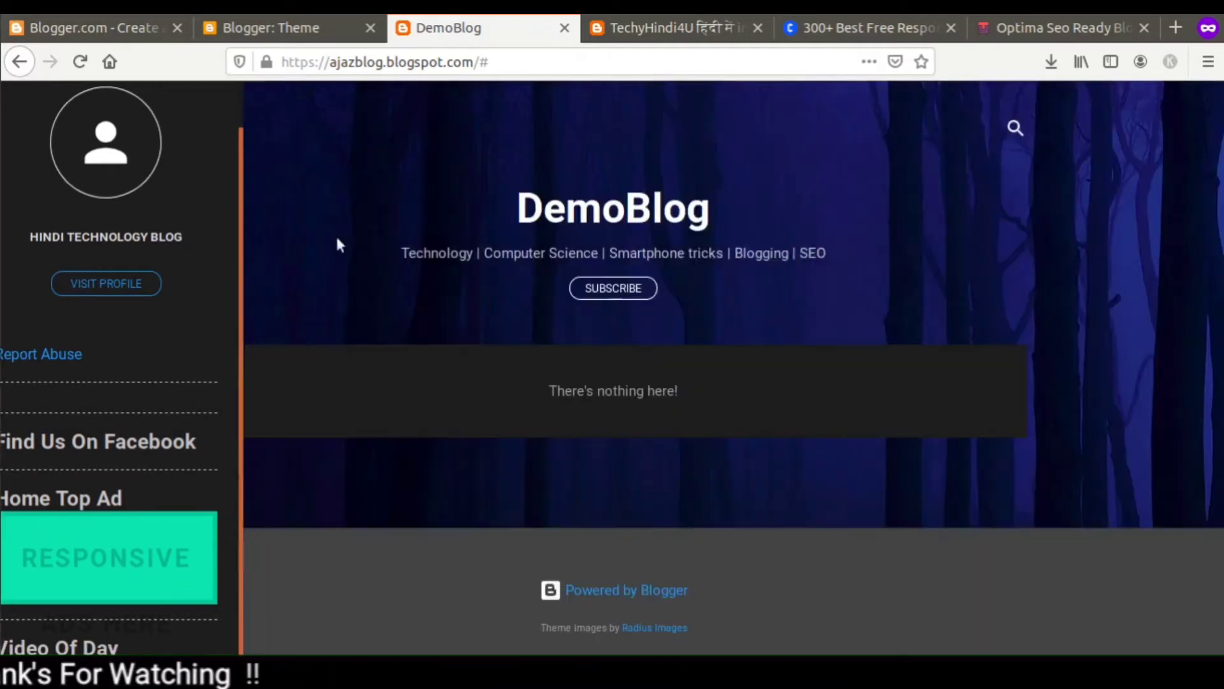
Return to the Blogger dashboard, open DemoBlog's Settings page and look through the blog language list as far as Hindi.
left_click(258, 30)
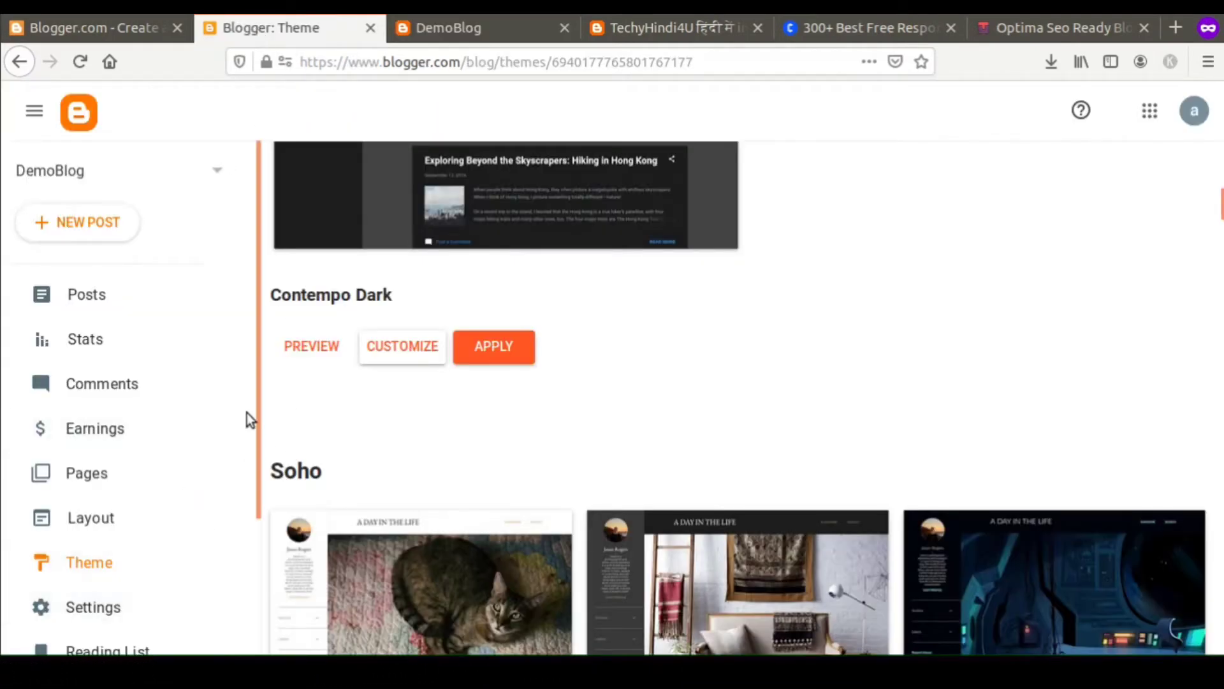
scroll(254, 421, "down", 4)
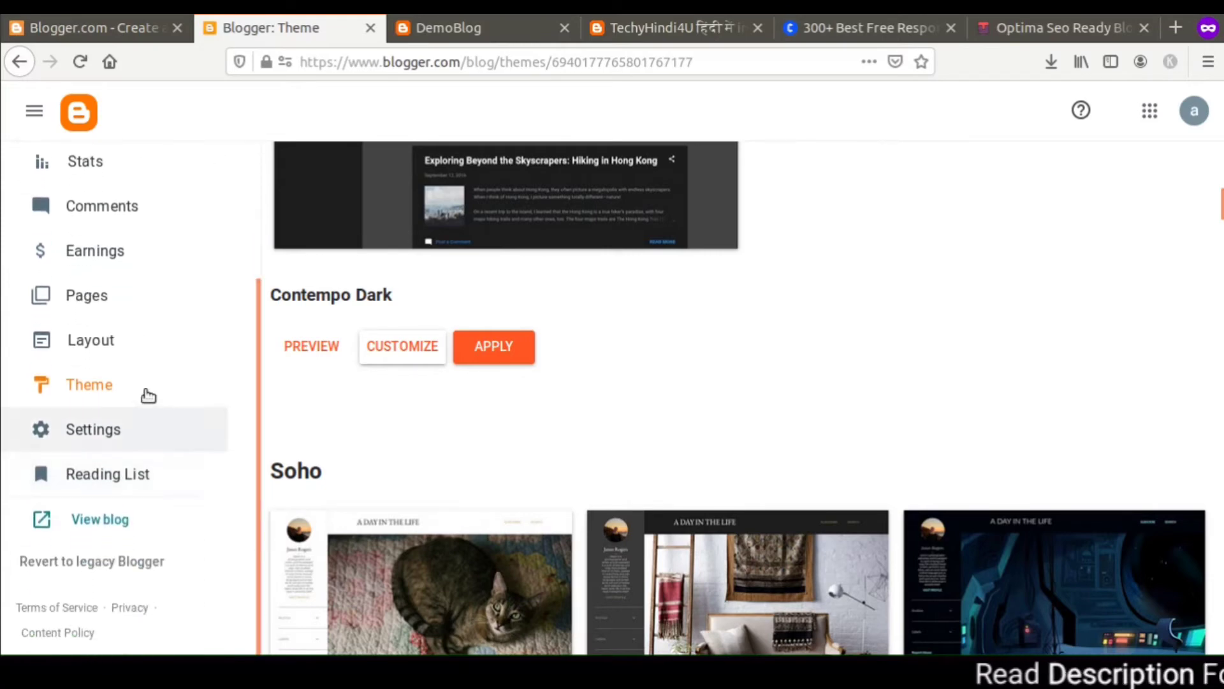
left_click(102, 439)
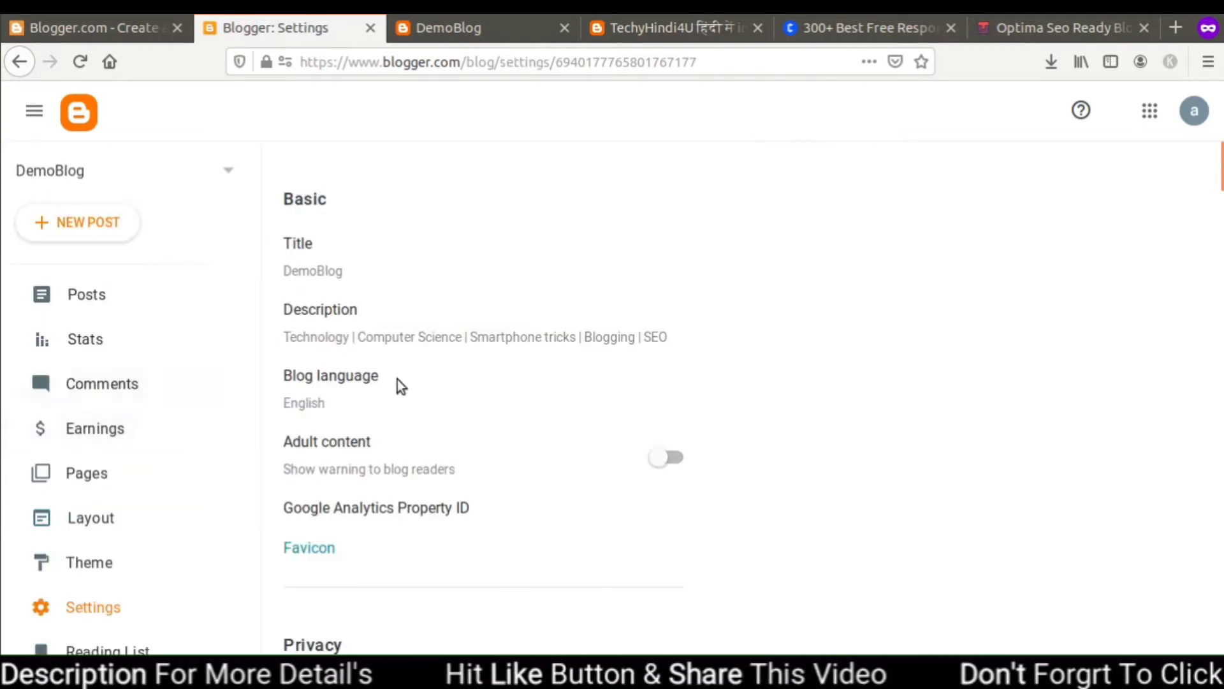
left_click(326, 406)
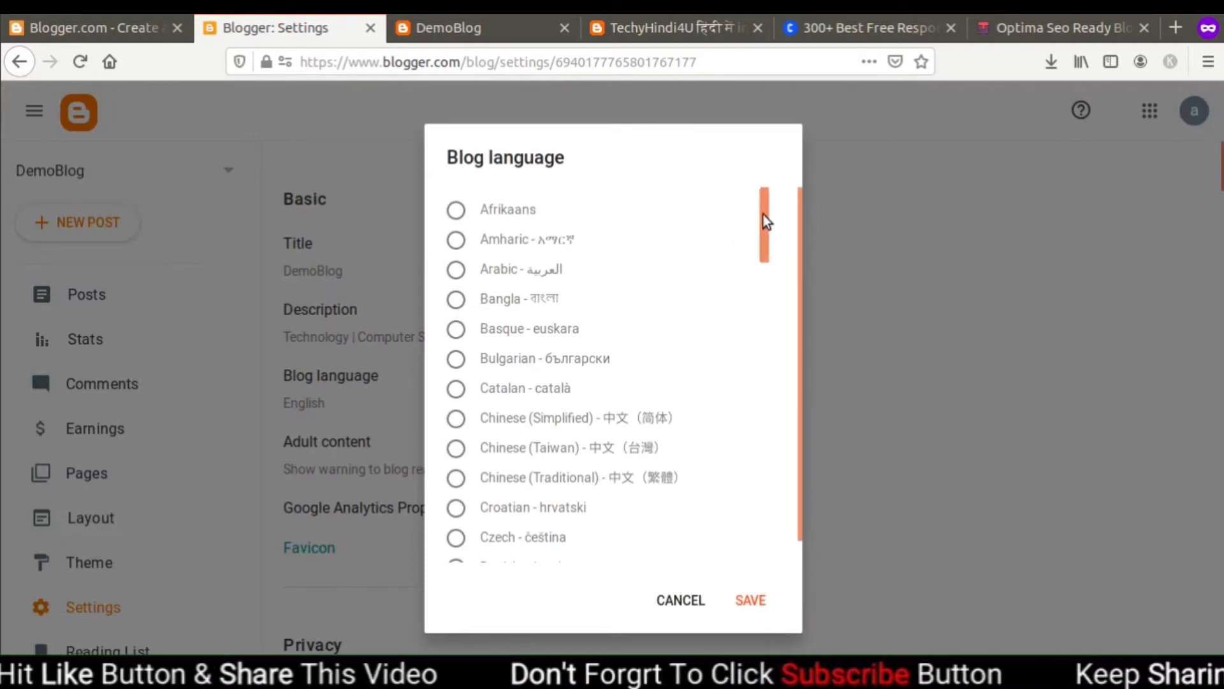
left_click_drag(763, 214, 784, 360)
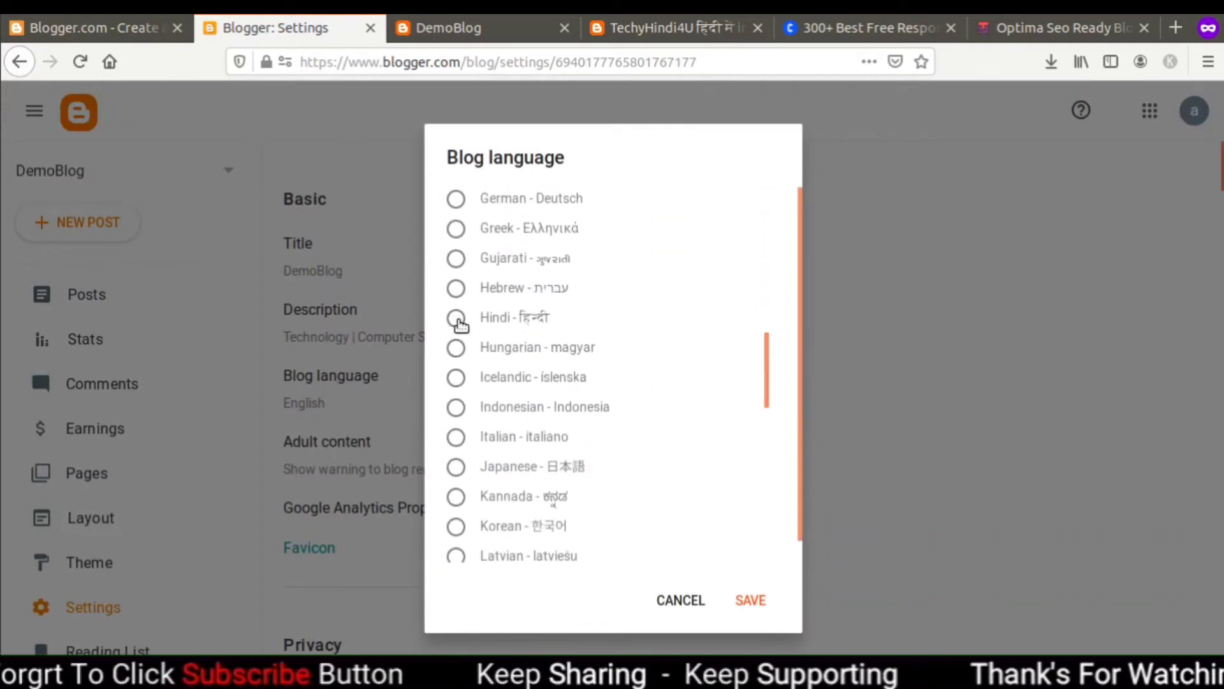
left_click(748, 600)
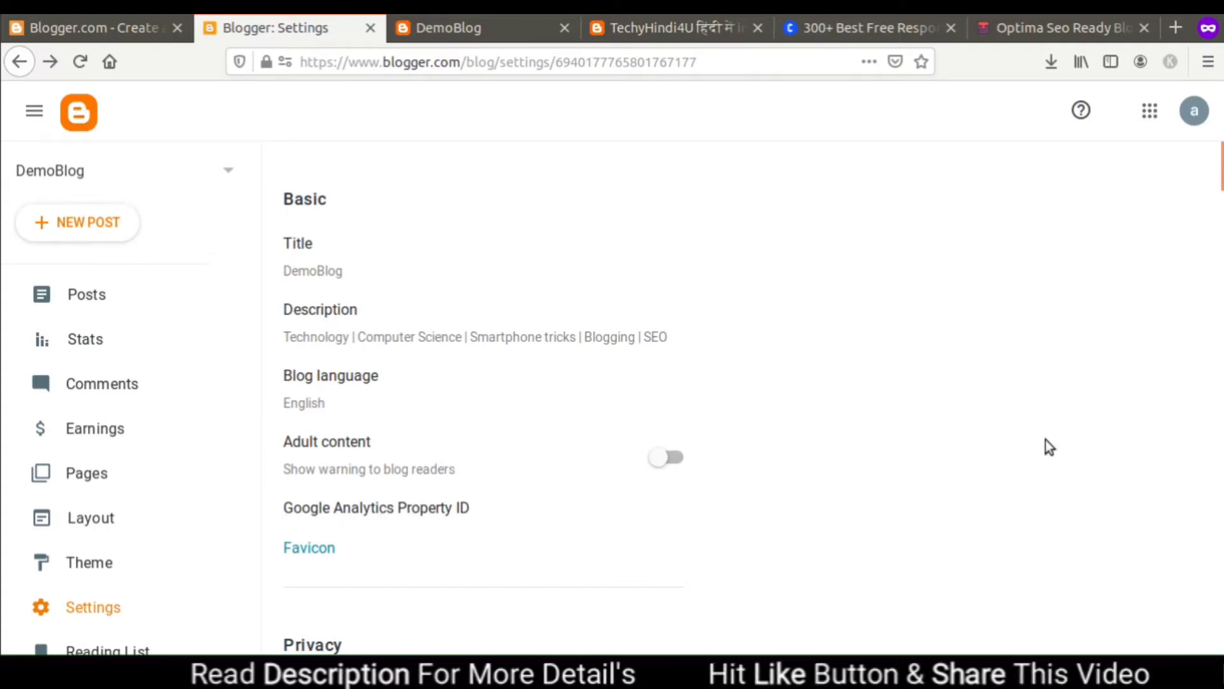
Review the Google Analytics Property ID and Privacy settings, and glance at the favicons of the open template sites.
scroll(740, 396, "down", 6)
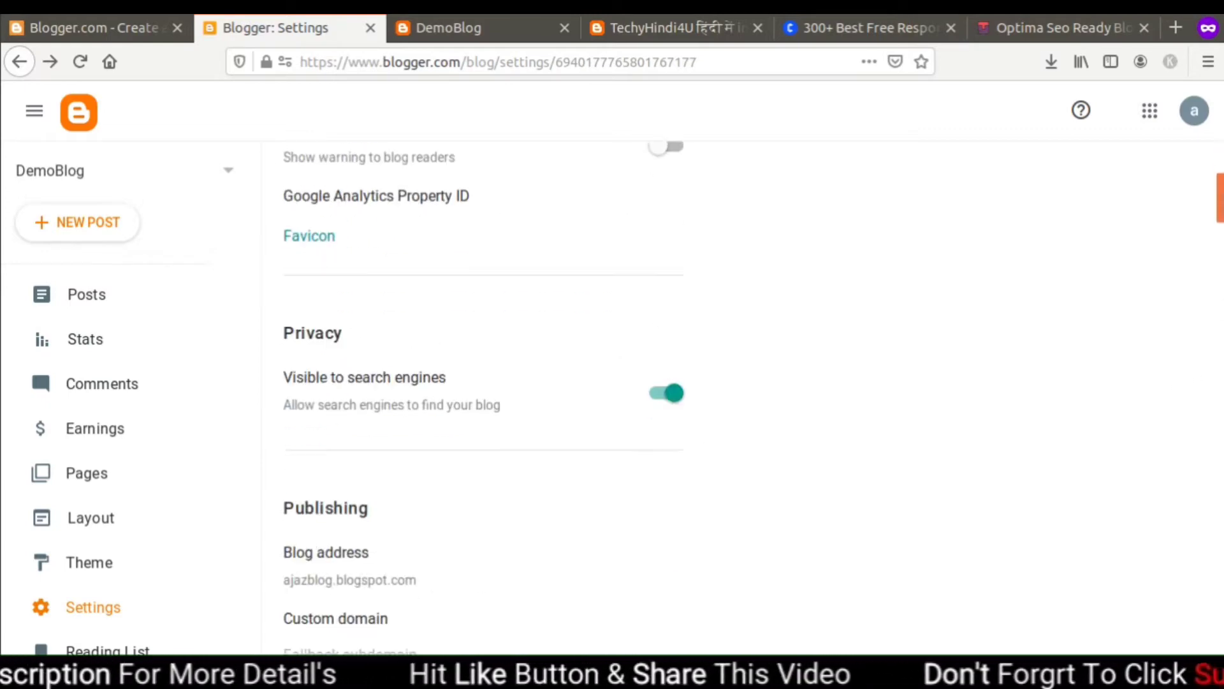
scroll(491, 258, "up", 3)
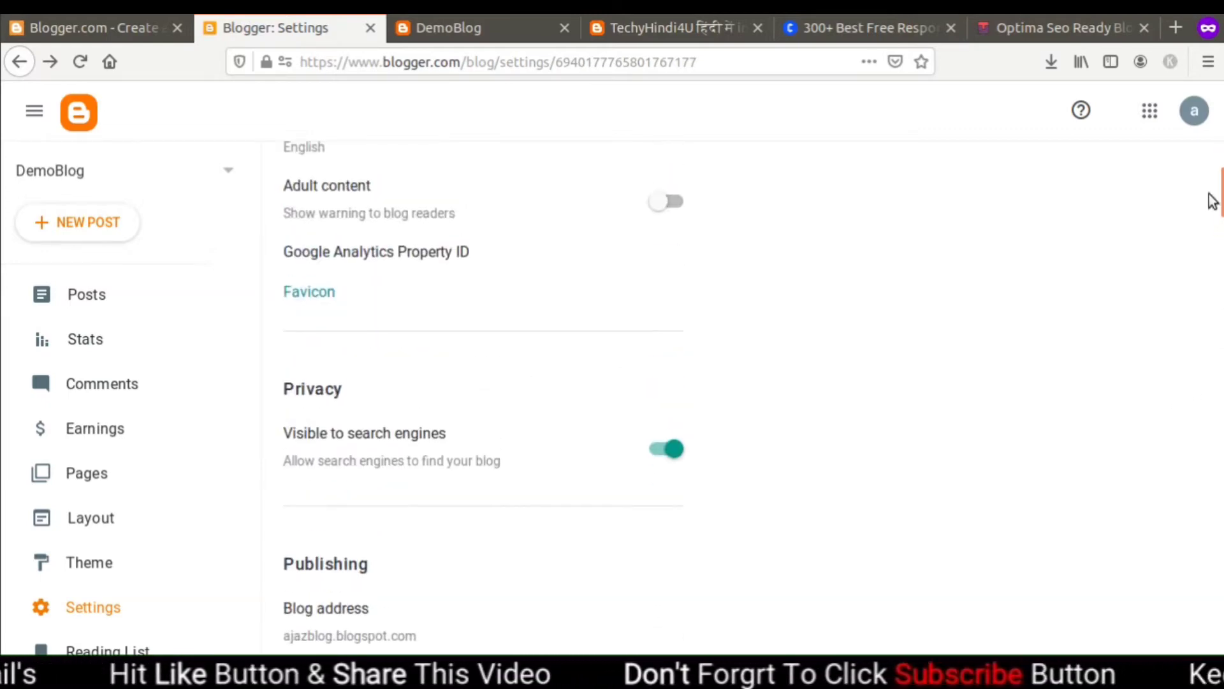
left_click_drag(460, 258, 279, 243)
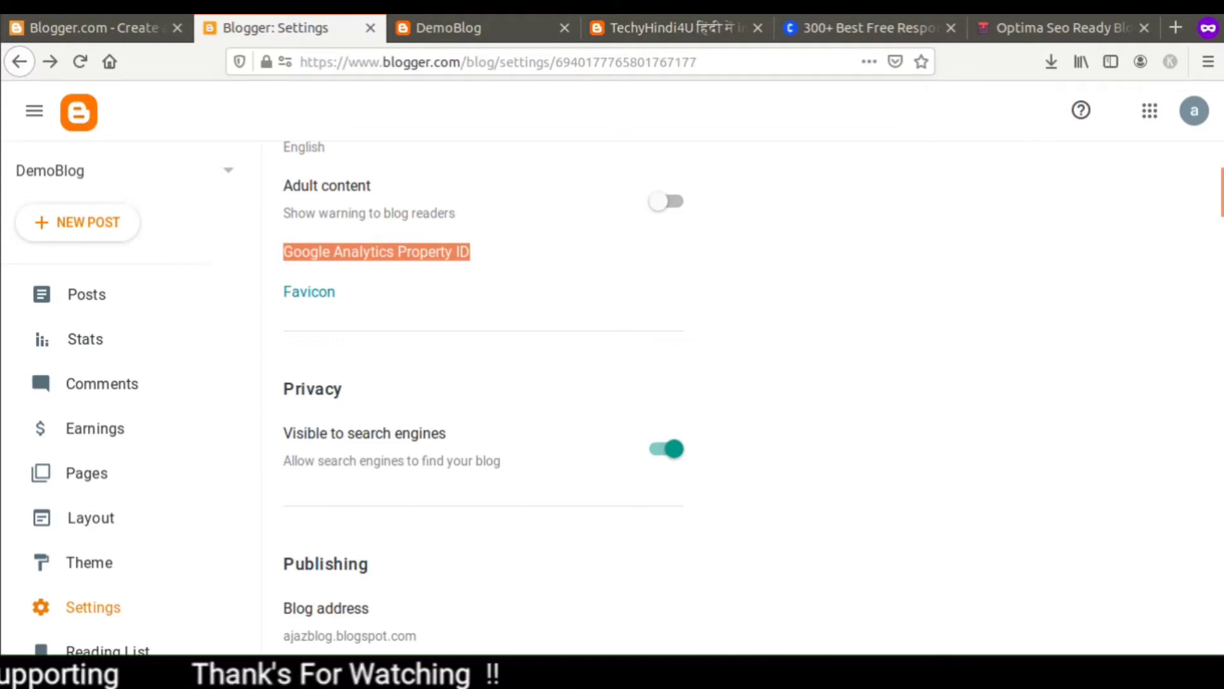
scroll(484, 376, "down", 1)
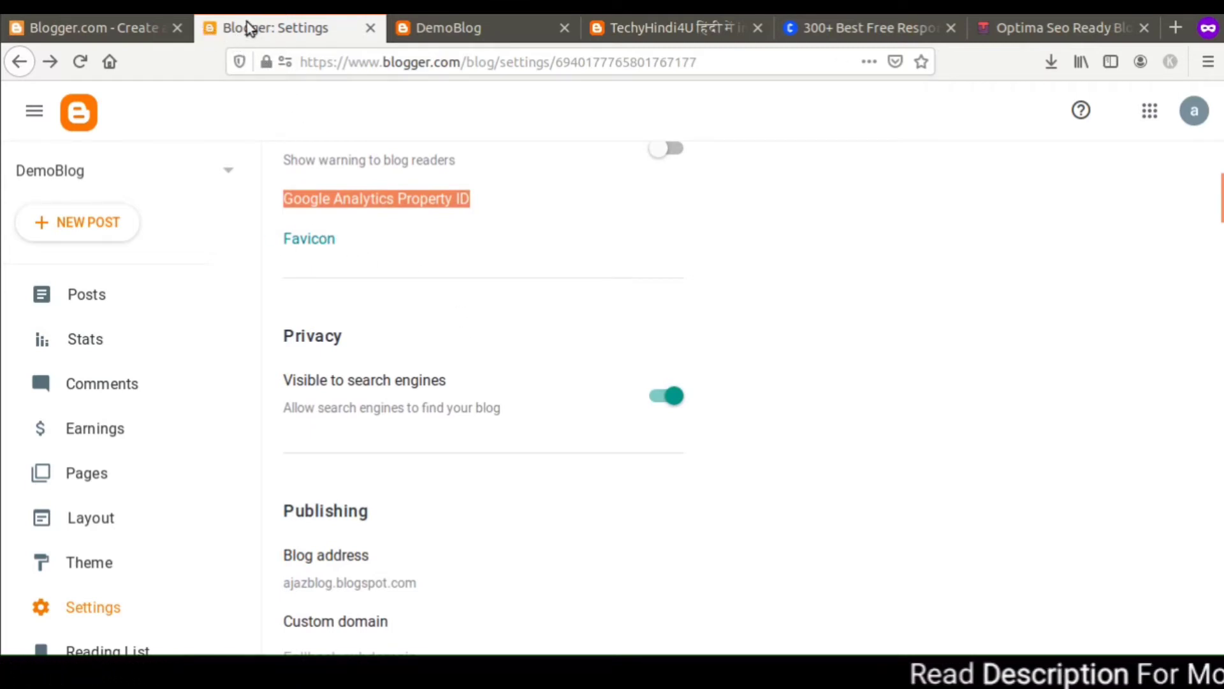
left_click(840, 31)
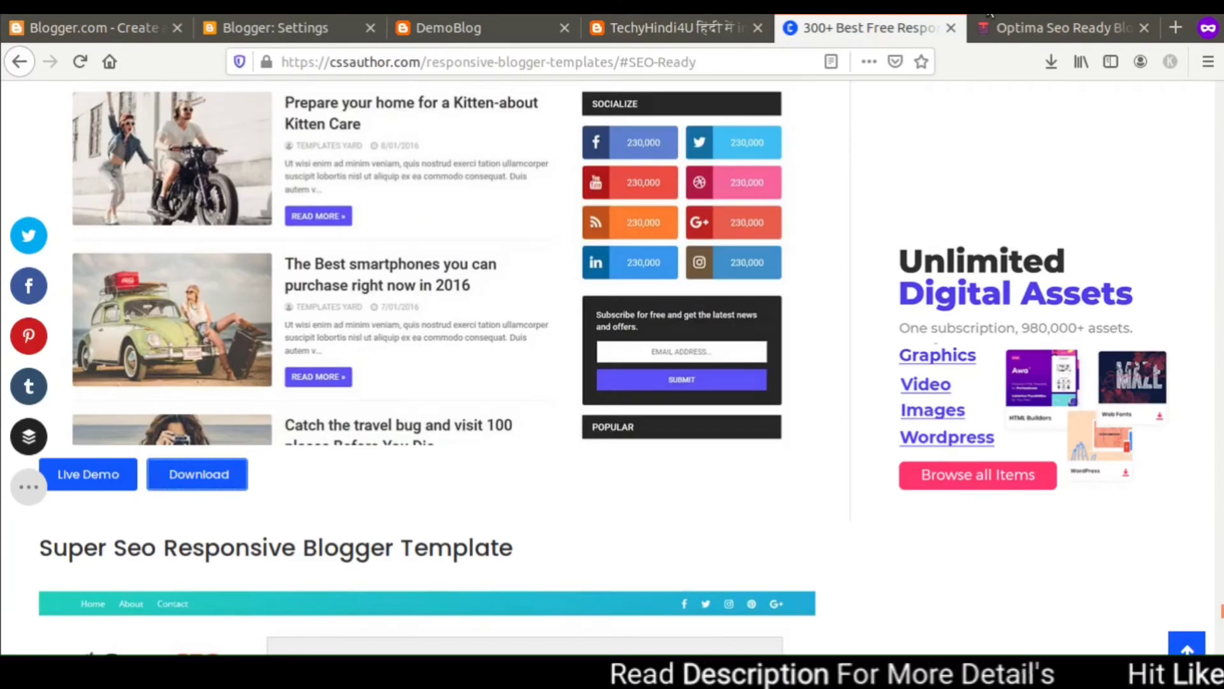
left_click(1020, 28)
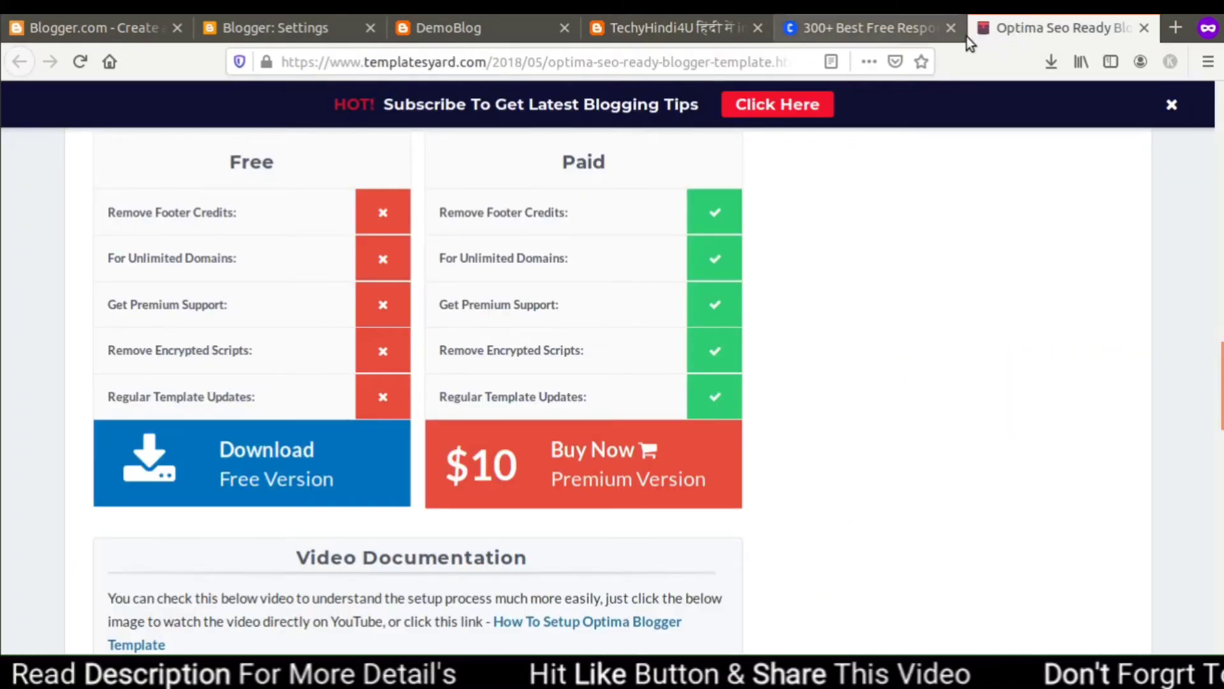
left_click(228, 25)
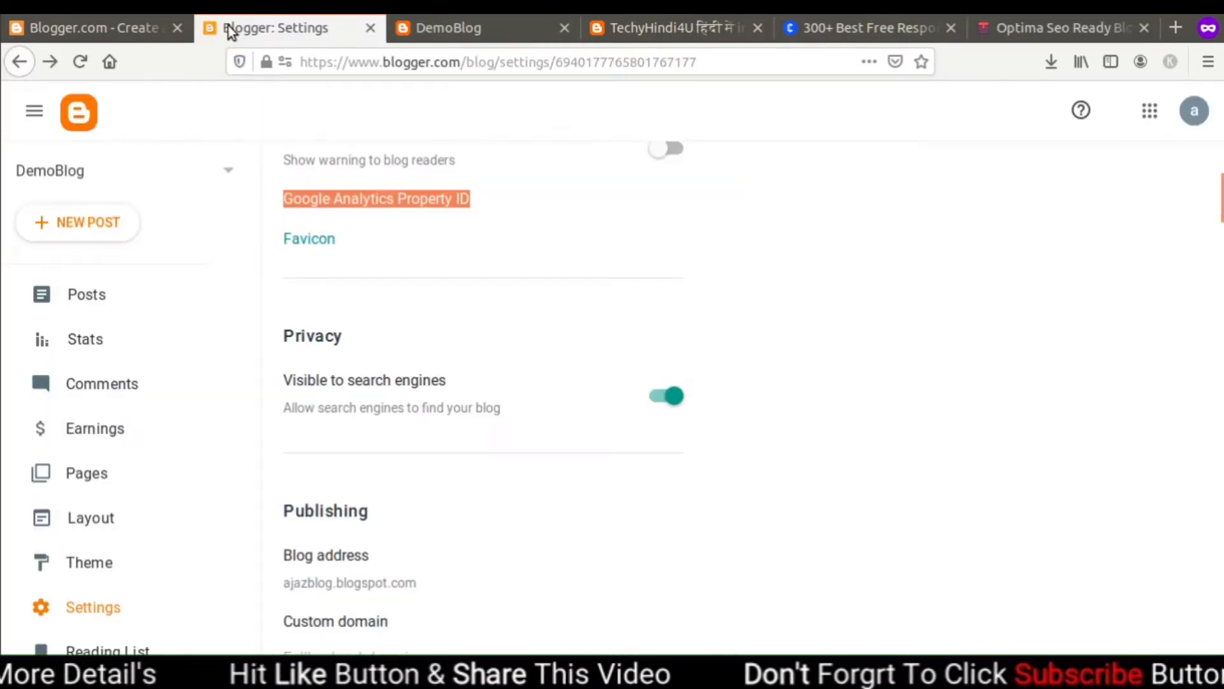
Upload PicsArt_08-21-10.41.57.jpg from the Desktop folder as the blog's favicon, save it and check the DemoBlog site.
left_click(306, 238)
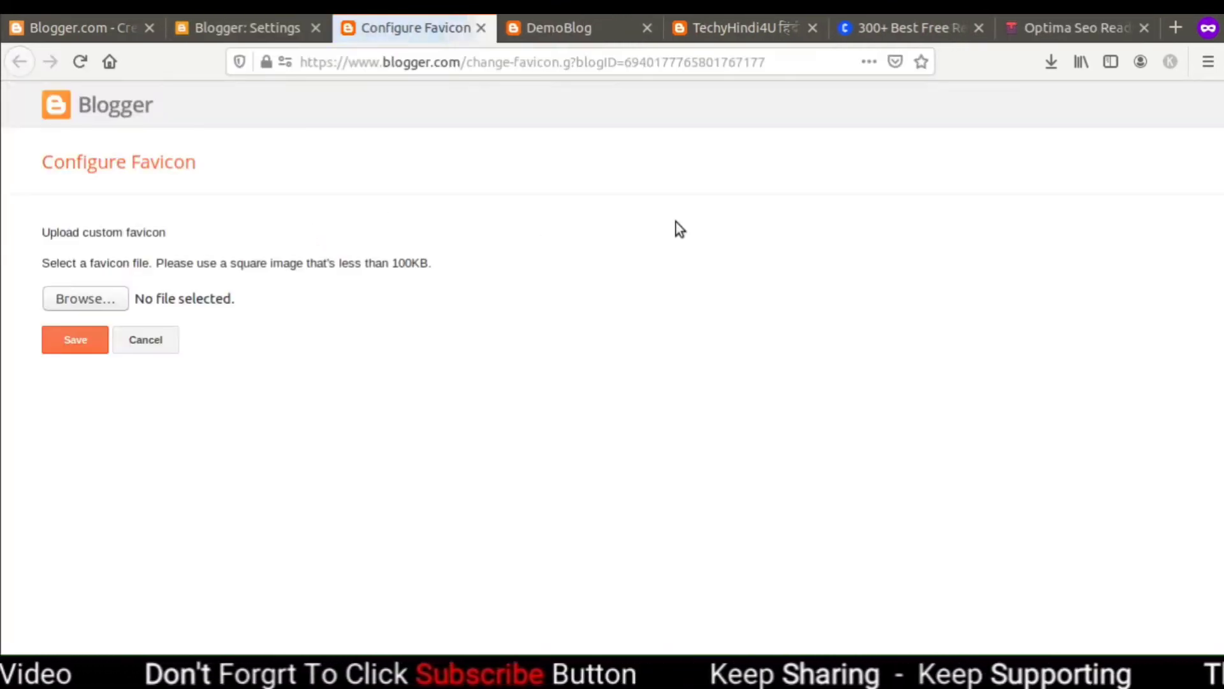
left_click(79, 298)
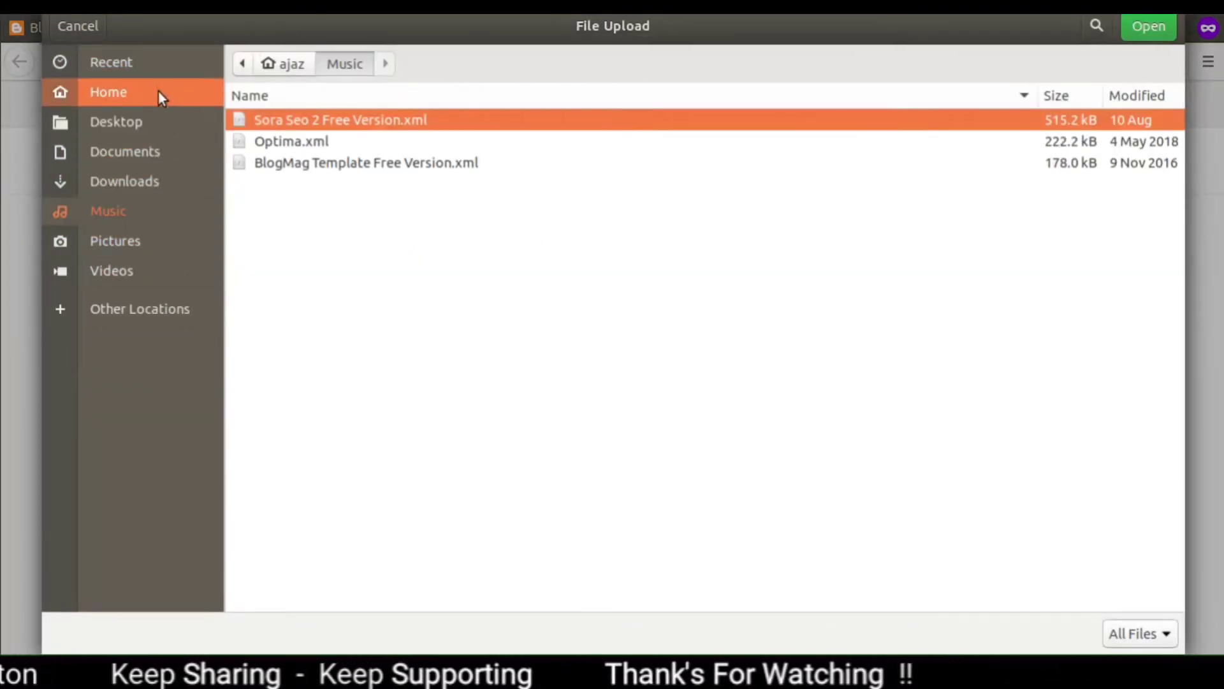
left_click(166, 125)
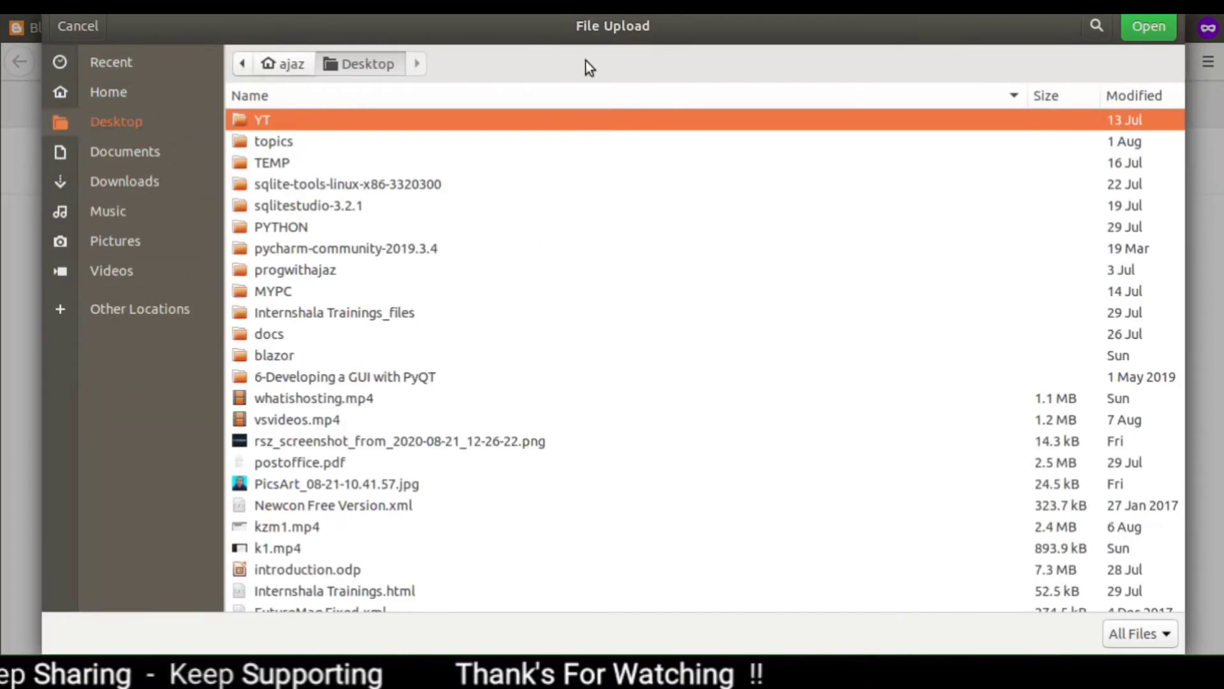
left_click(343, 484)
key("Return")
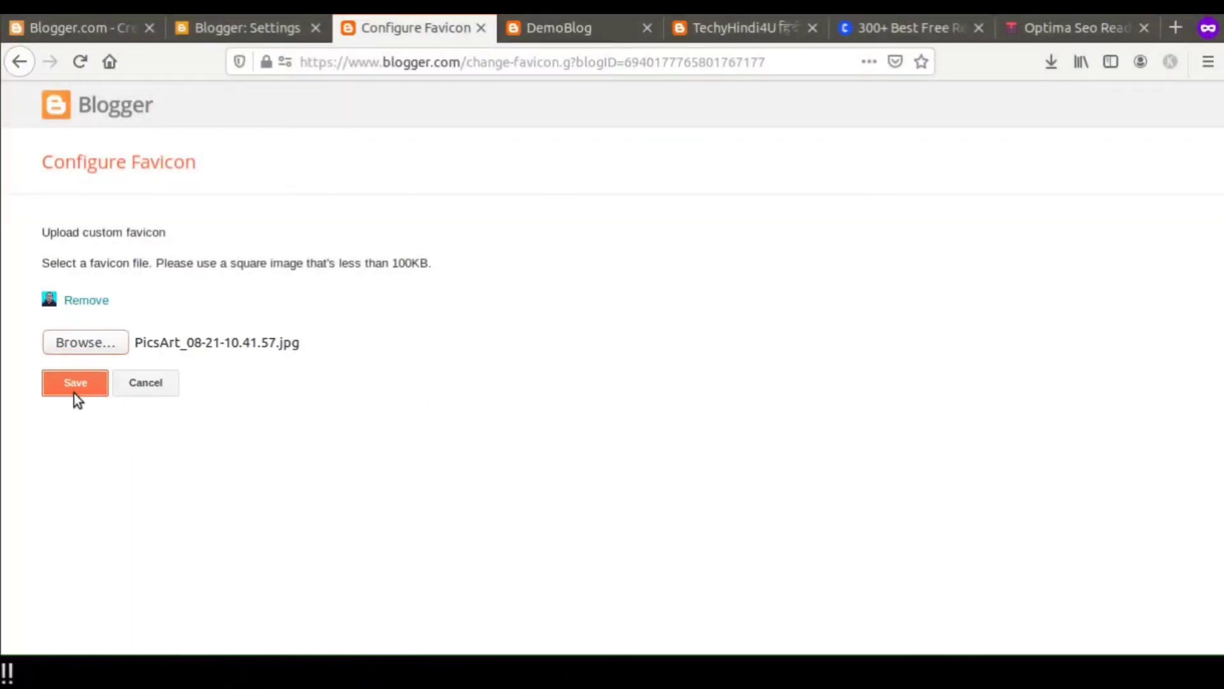
left_click(74, 391)
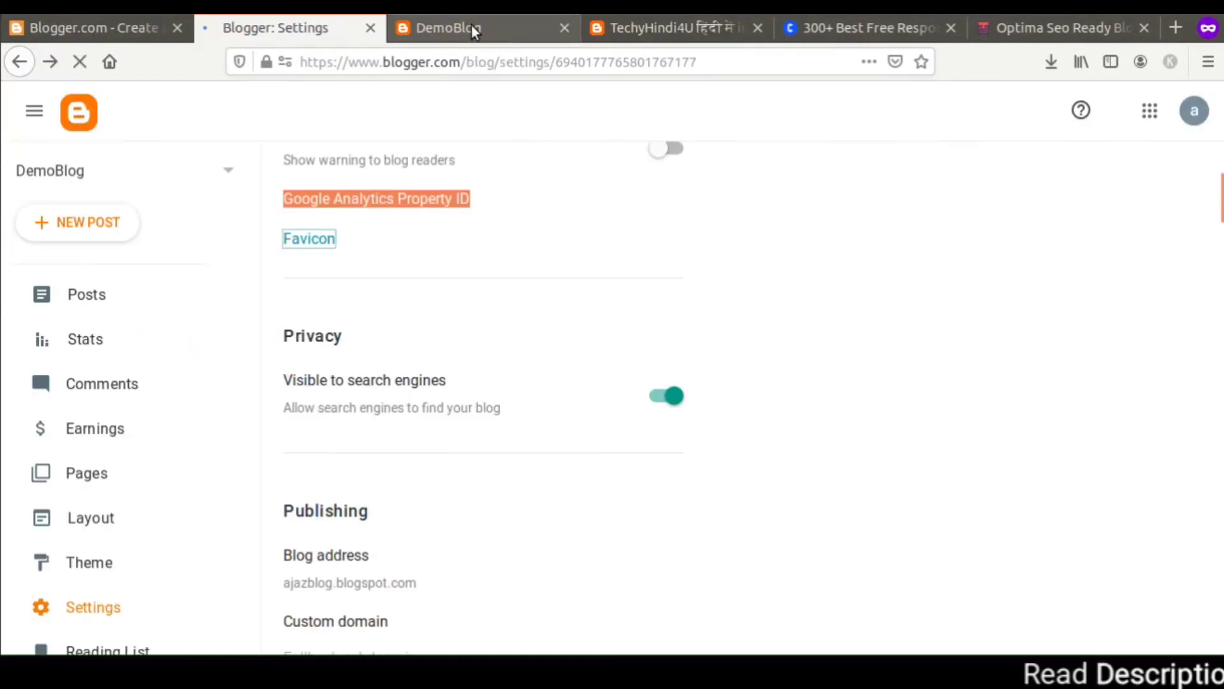
left_click(459, 29)
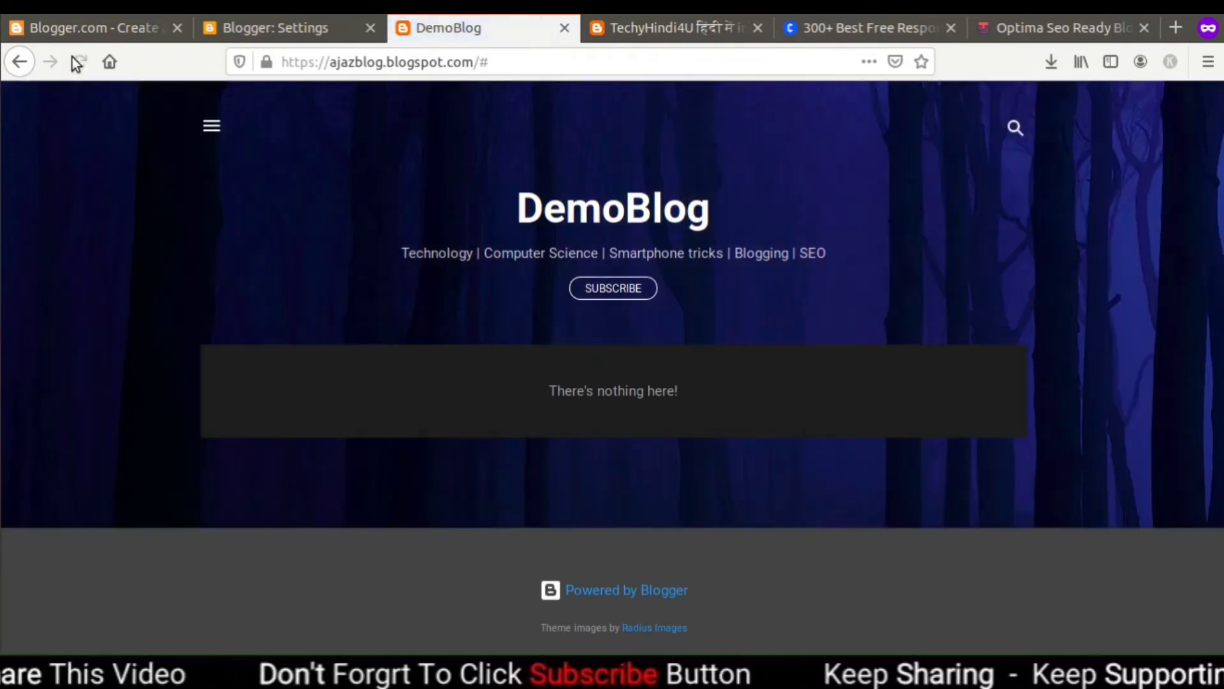
Return to DemoBlog's settings and open the Google Analytics Property ID for editing.
left_click(273, 29)
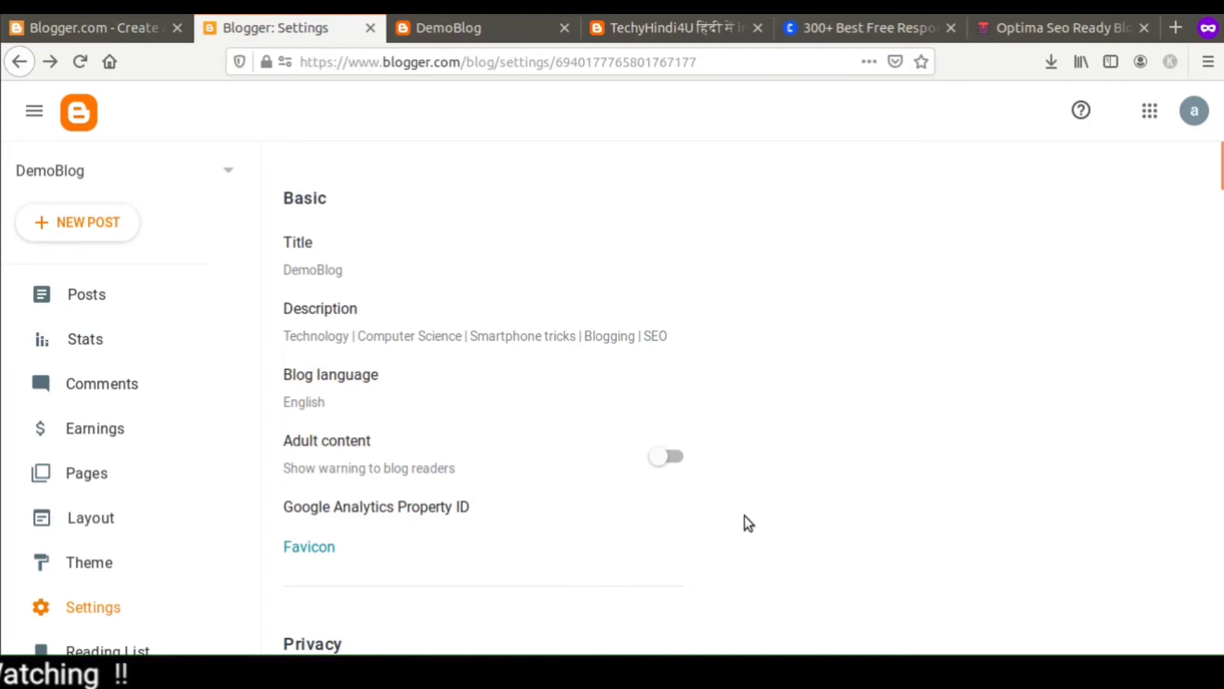
scroll(484, 395, "down", 5)
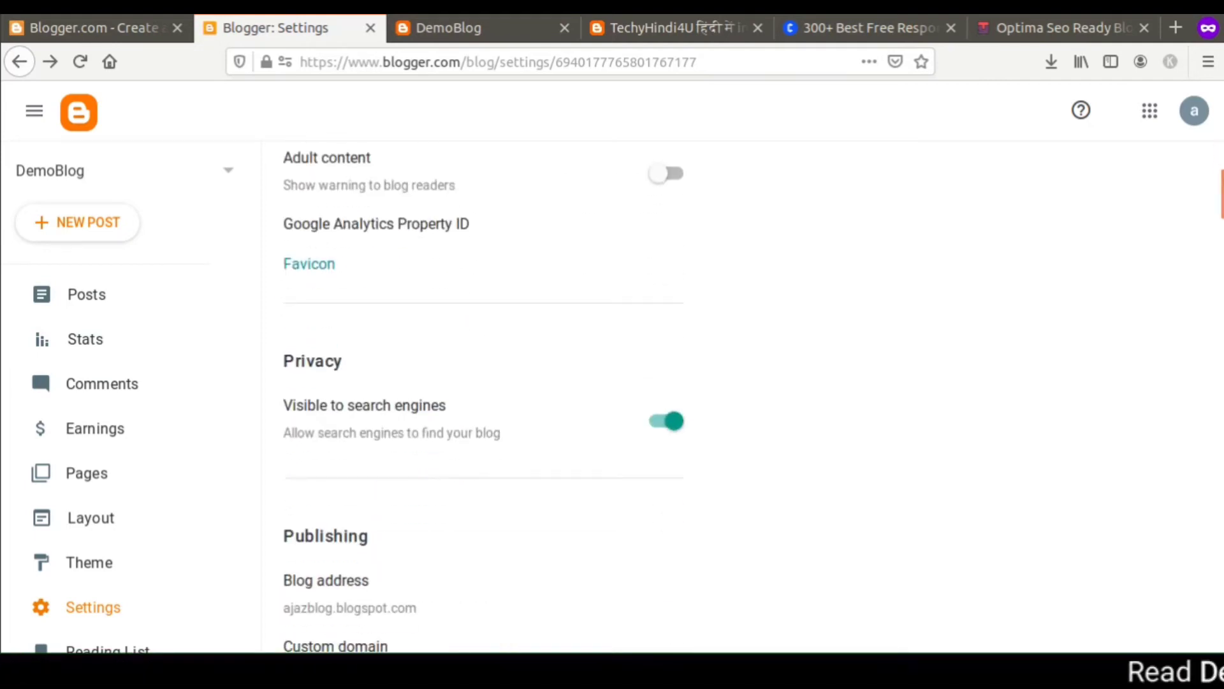
left_click(439, 223)
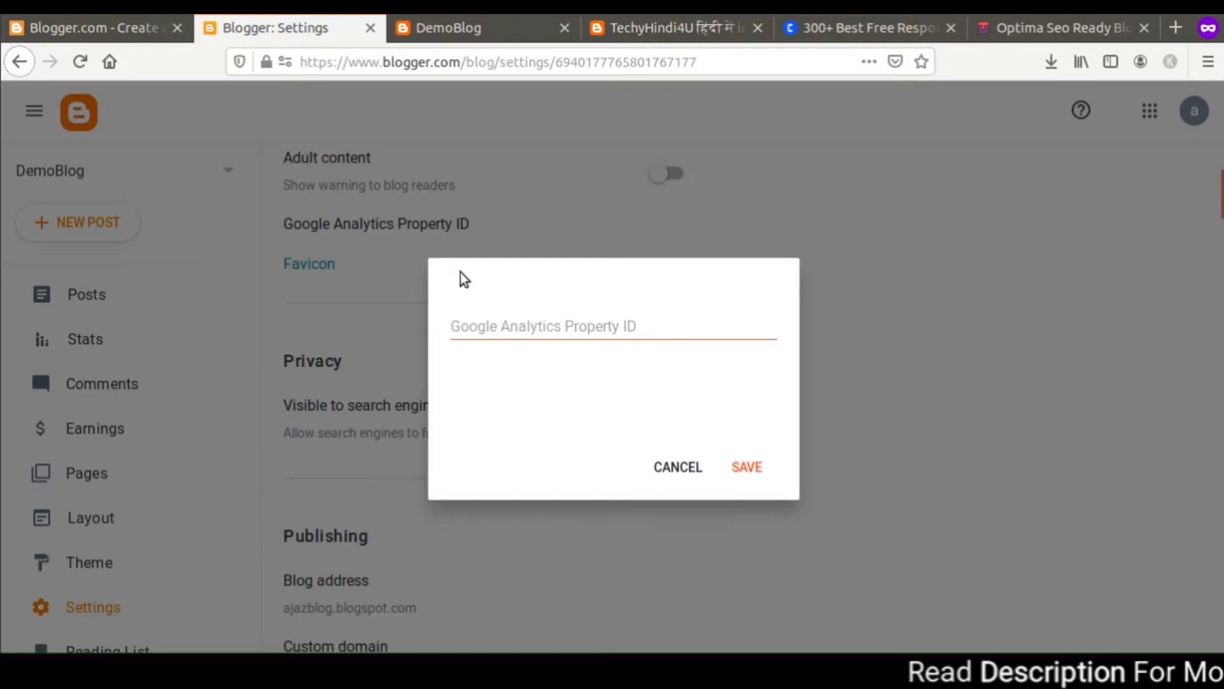
left_click(544, 324)
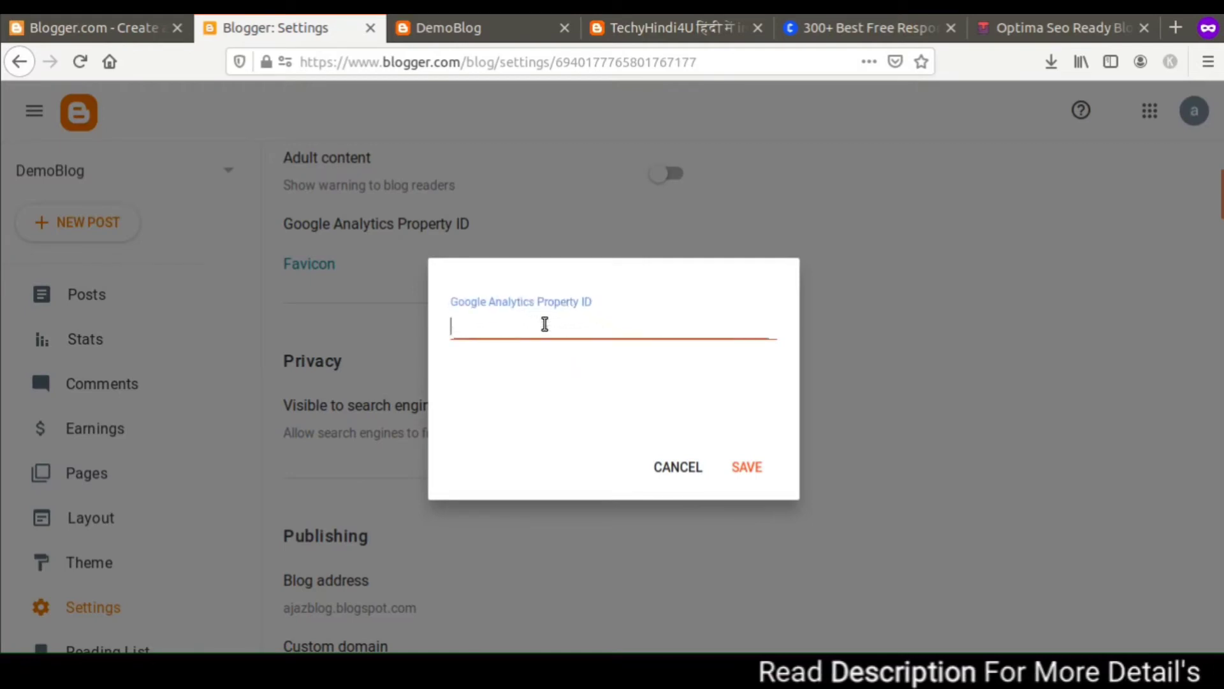
Open the Google Analytics provision page in a new browser tab.
left_click(1171, 23)
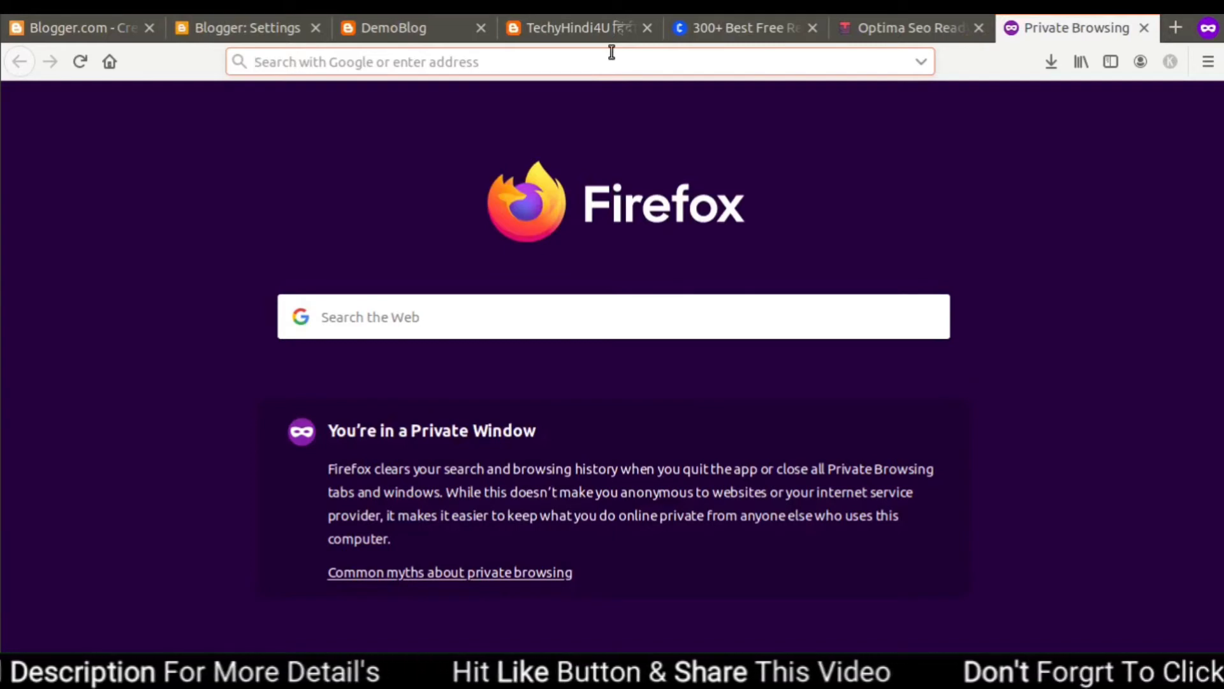
type("google an")
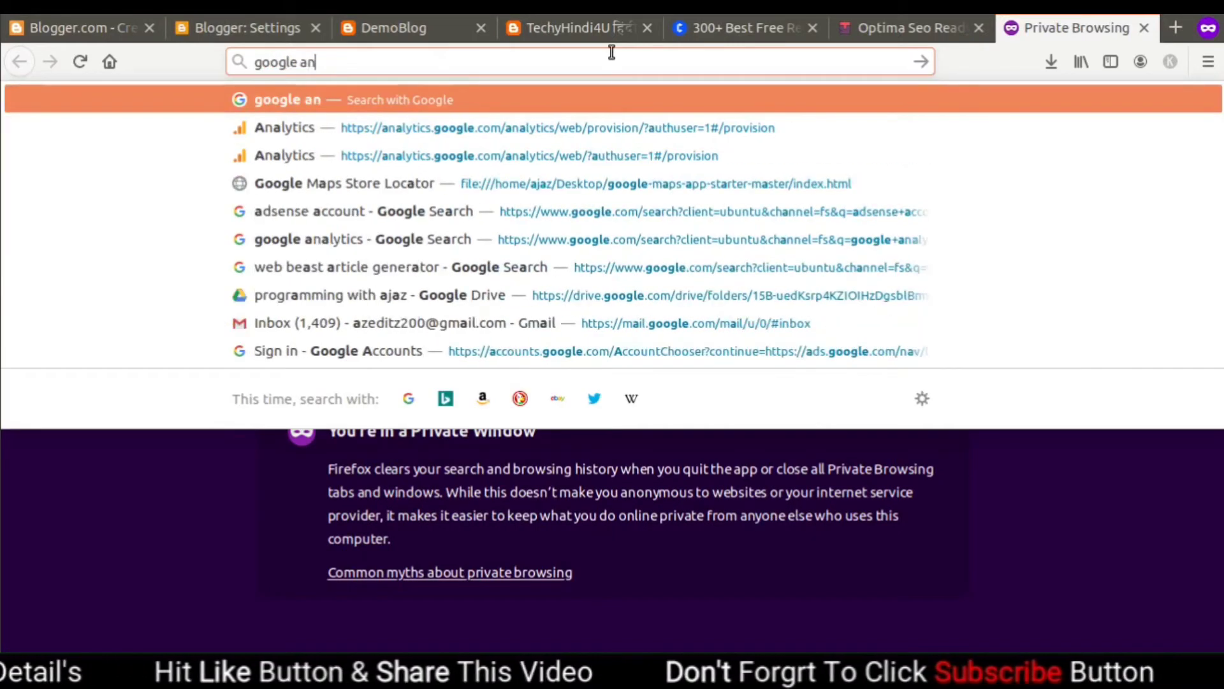
type("a")
key("Down")
key("Return")
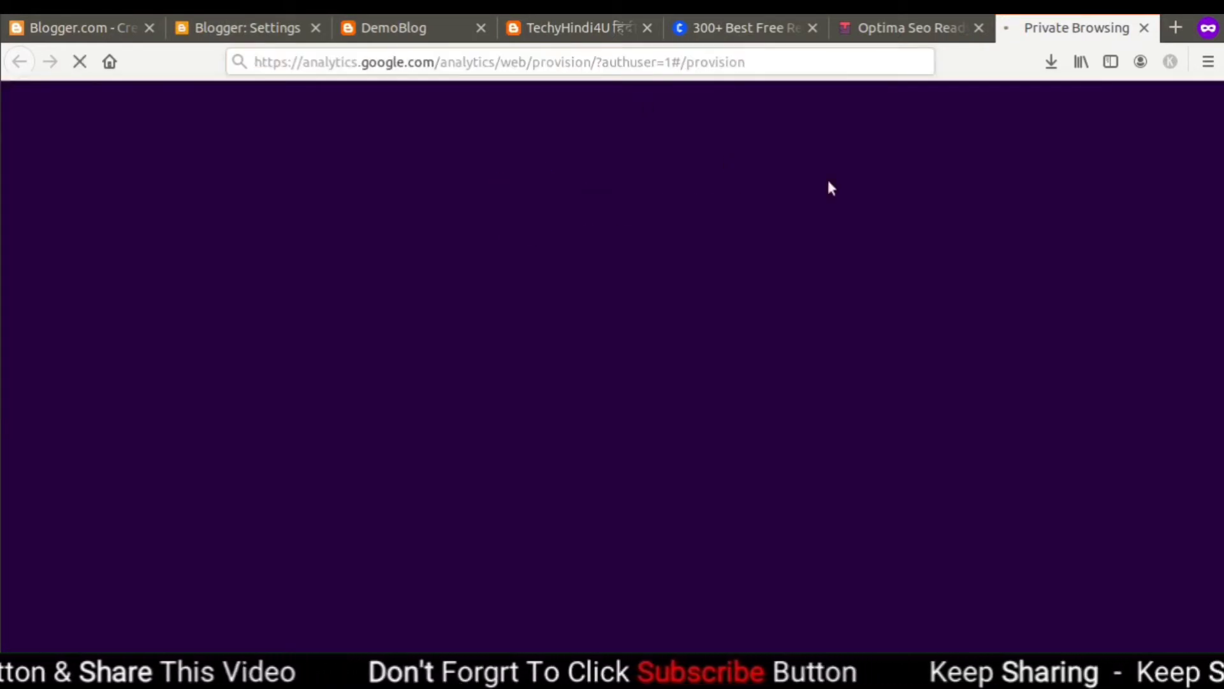